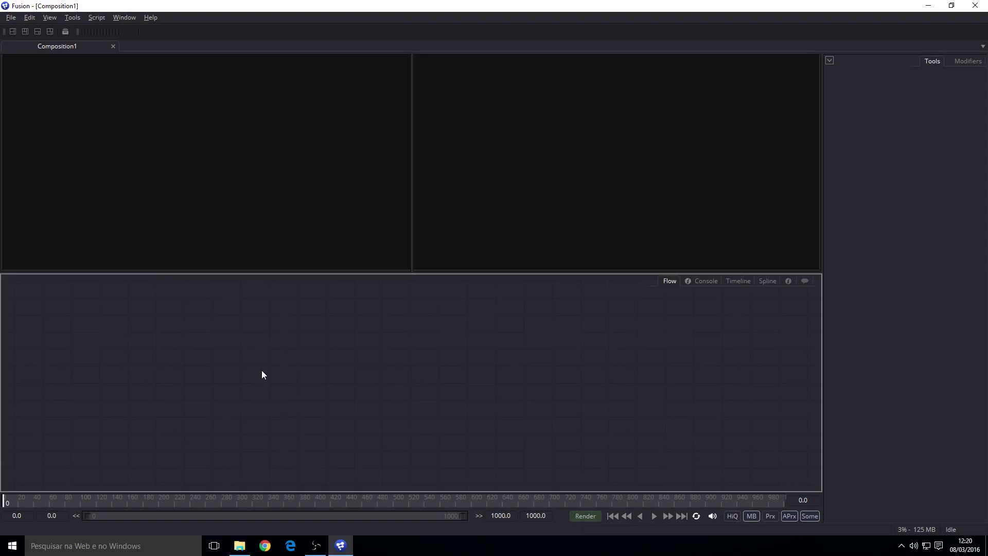
key(shift+space)
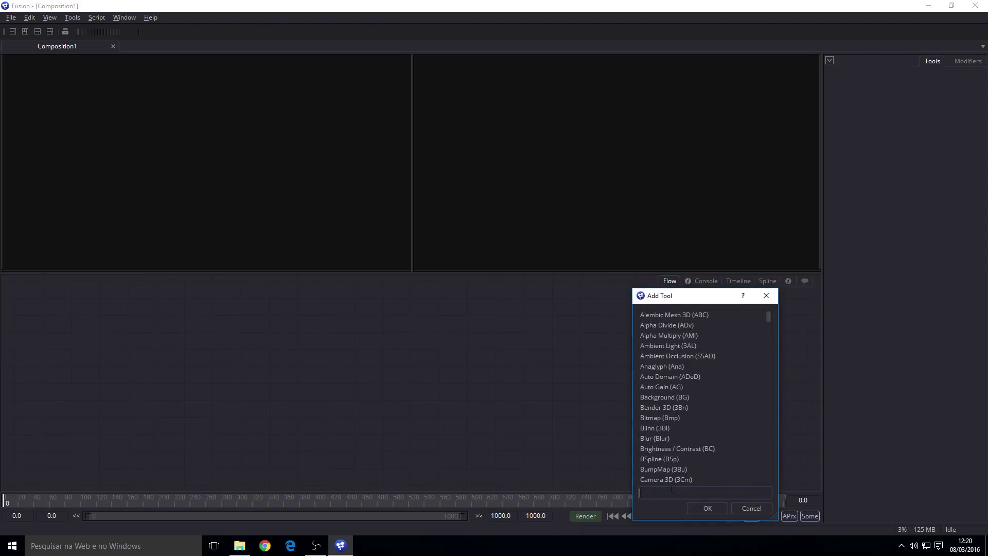
drag(697, 305, 374, 263)
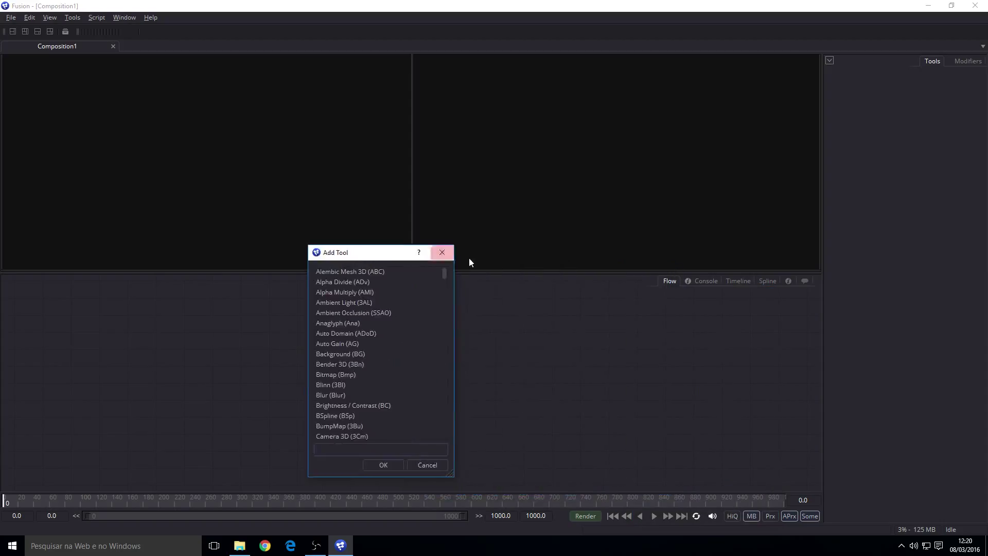
click(441, 252)
click(72, 17)
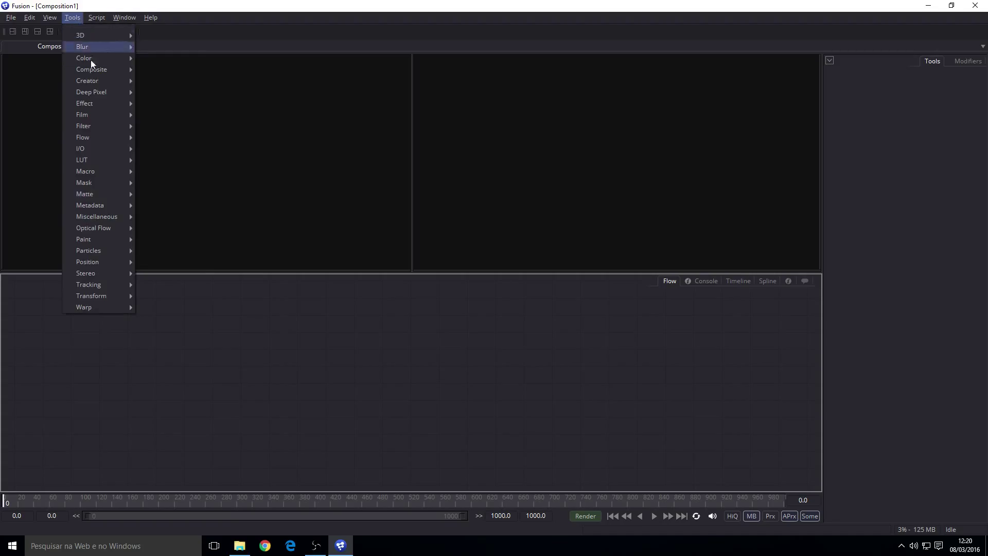
click(154, 352)
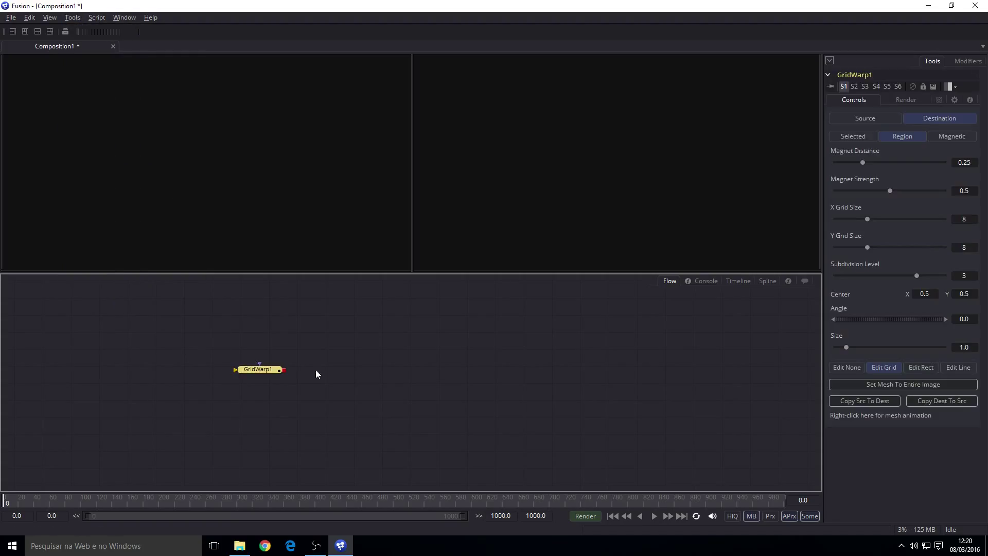
key(ctrl+z)
Step: Try out a Shape 3D node in the flow and delete it again
key(shift+space)
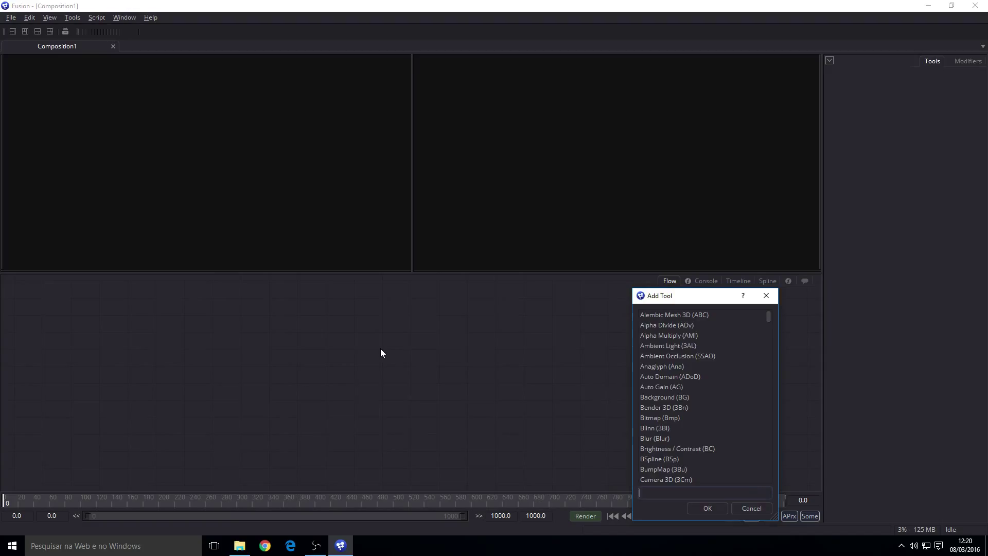
text(shape)
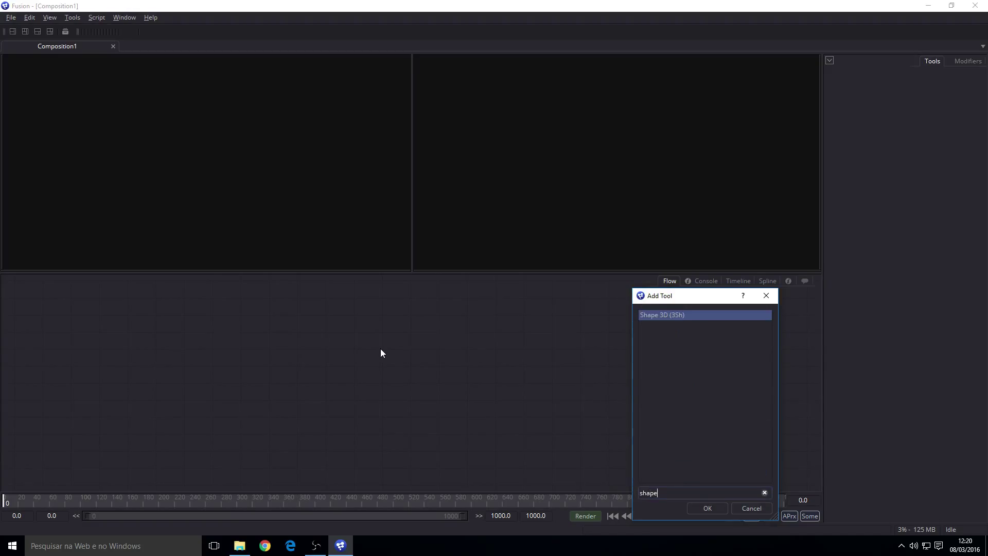
key(Return)
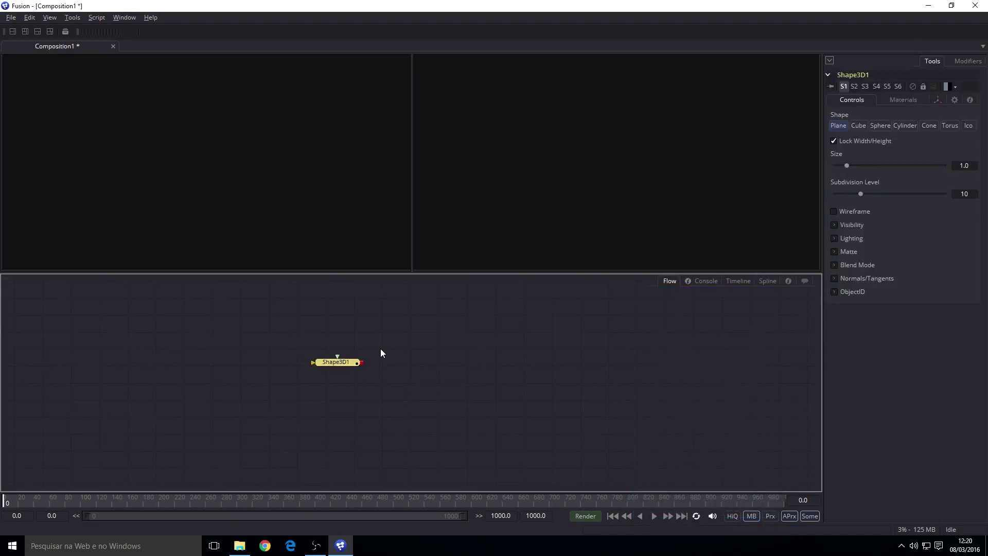
drag(330, 363, 258, 361)
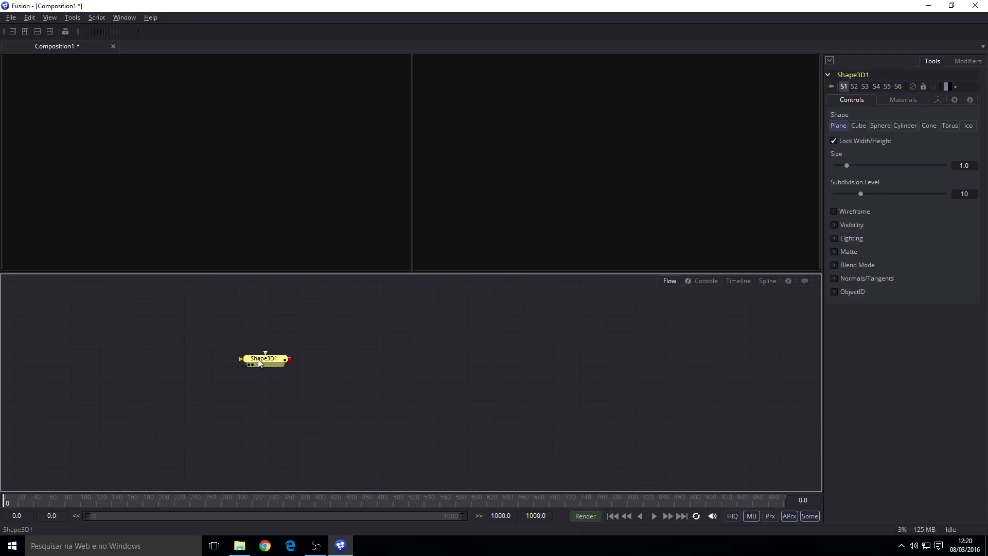
key(Delete)
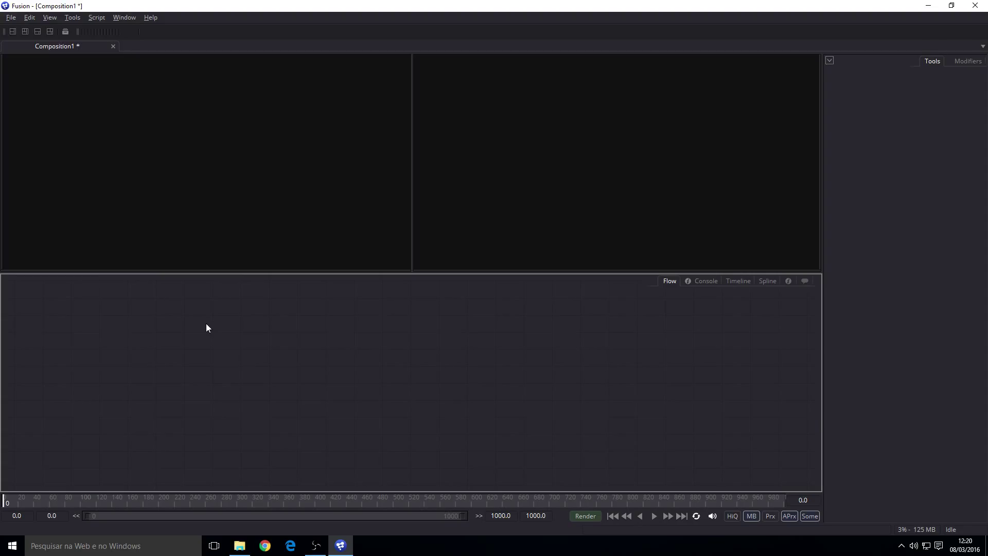
Step: Add an FBX Mesh 3D node and load 3d-model.obj from the Videos\track folder into it
click(72, 17)
mouse_move(85, 34)
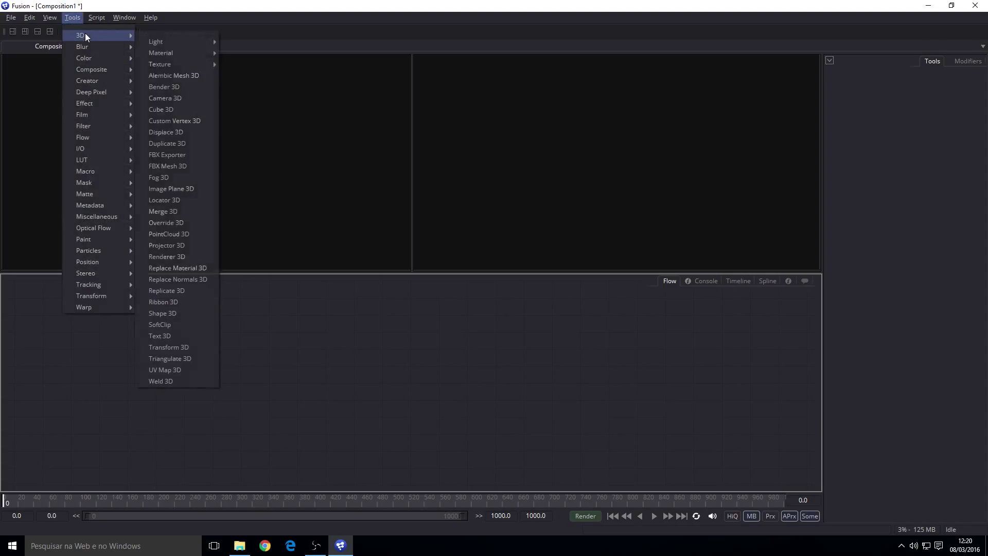
click(165, 164)
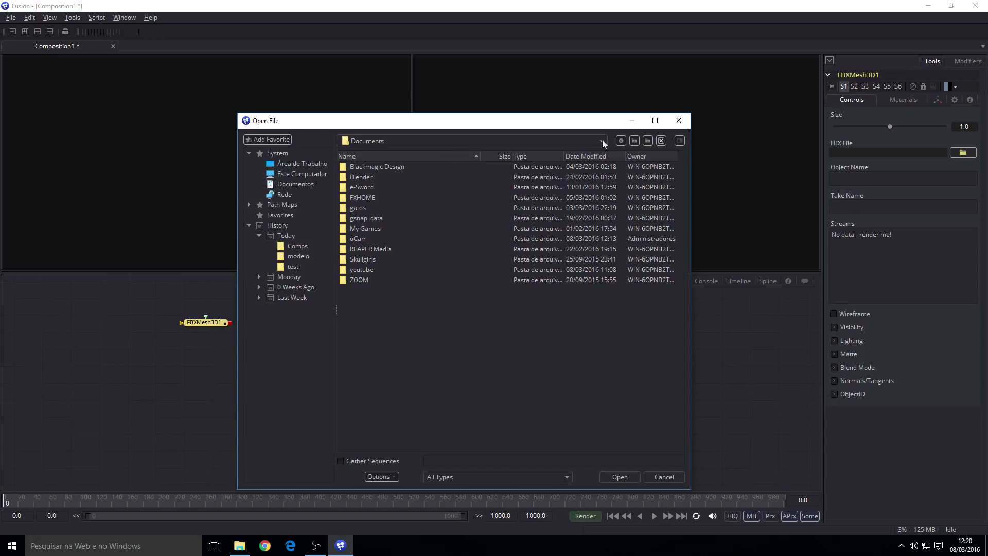
click(635, 141)
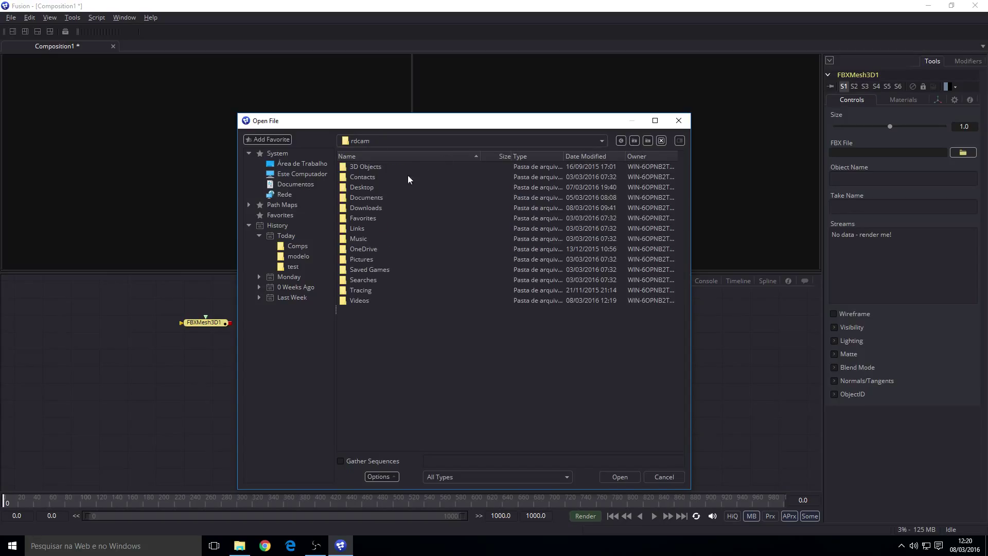
double_click(349, 300)
double_click(348, 176)
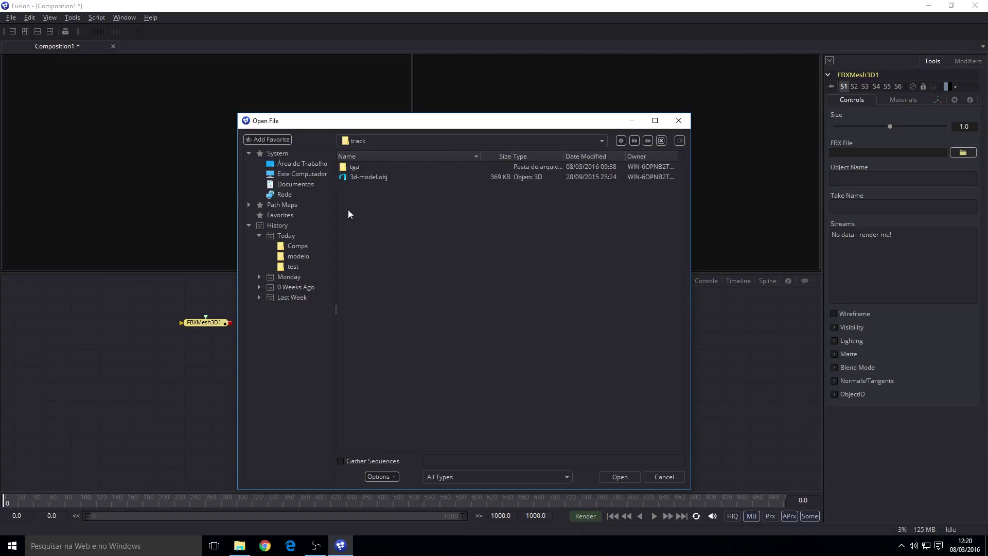
click(366, 177)
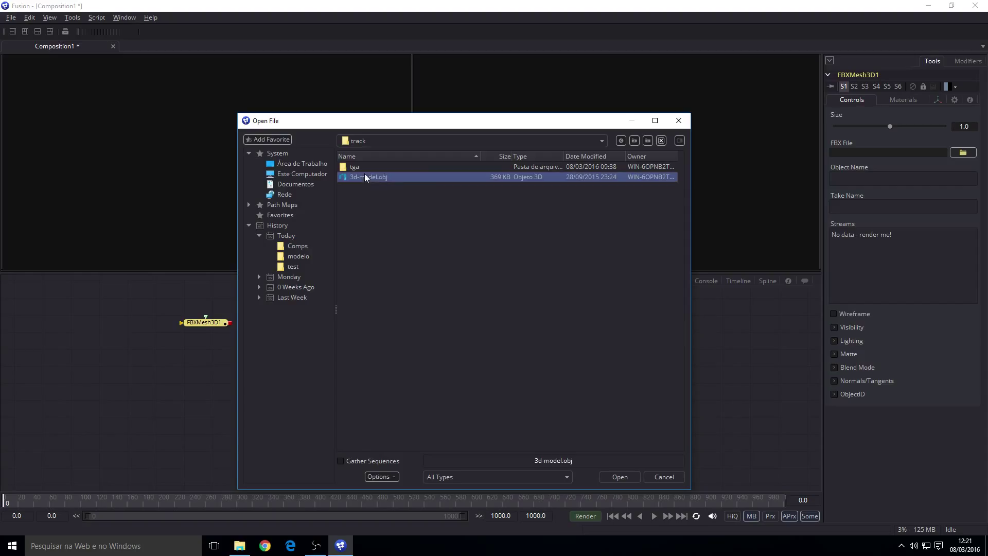
click(627, 477)
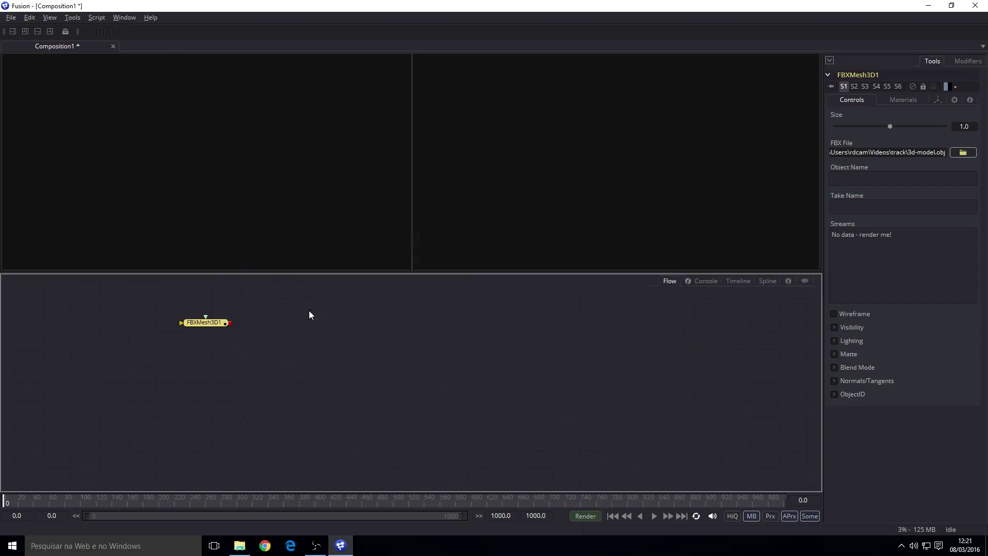
Step: Show the tile picture on the FBX mesh node and adjust its place in the flow
right_click(197, 320)
mouse_move(264, 171)
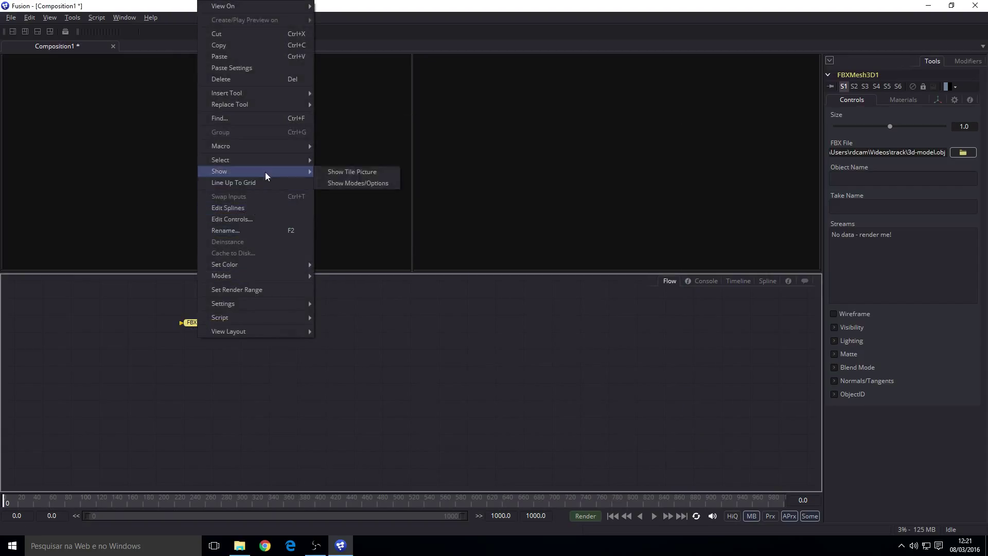
click(347, 173)
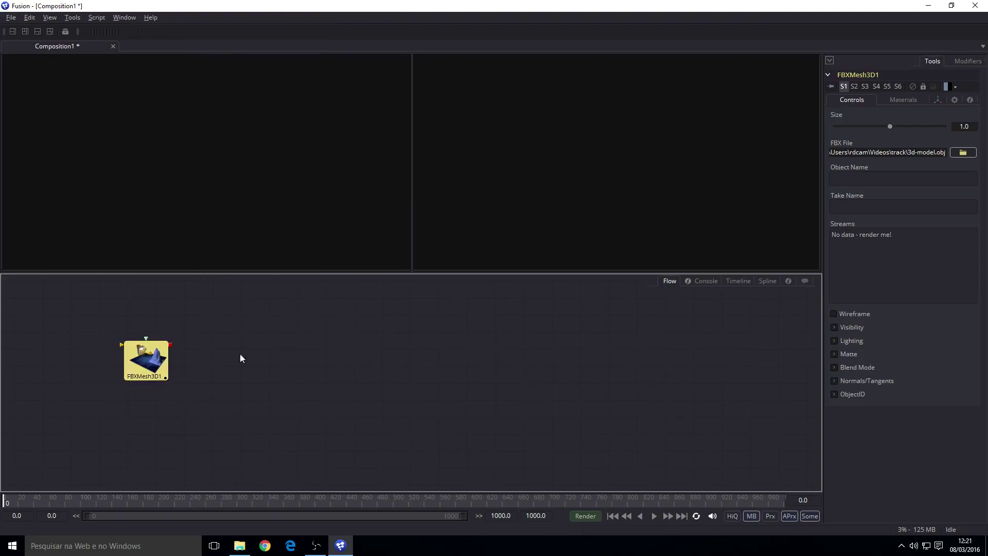
click(733, 284)
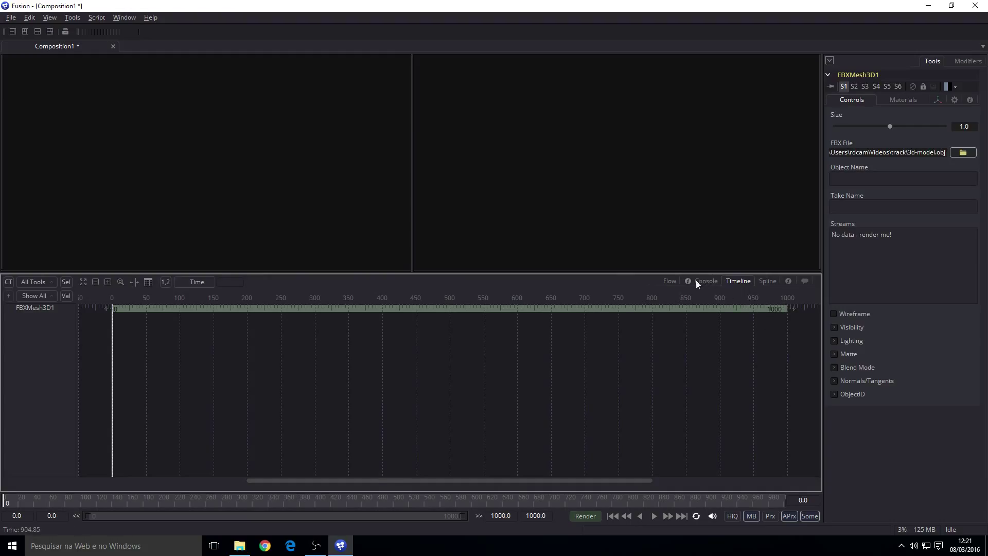
click(670, 280)
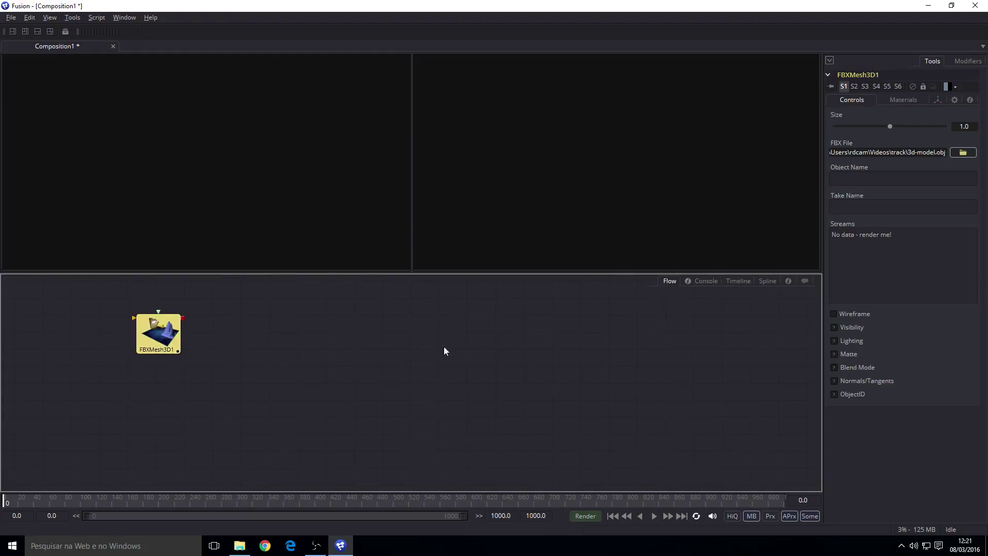
mouse_move(158, 338)
mouse_down()
mouse_move(207, 313)
mouse_move(191, 358)
mouse_move(153, 343)
mouse_up()
Step: Add a separate Merge 3D node to the flow and show its tile picture
click(267, 342)
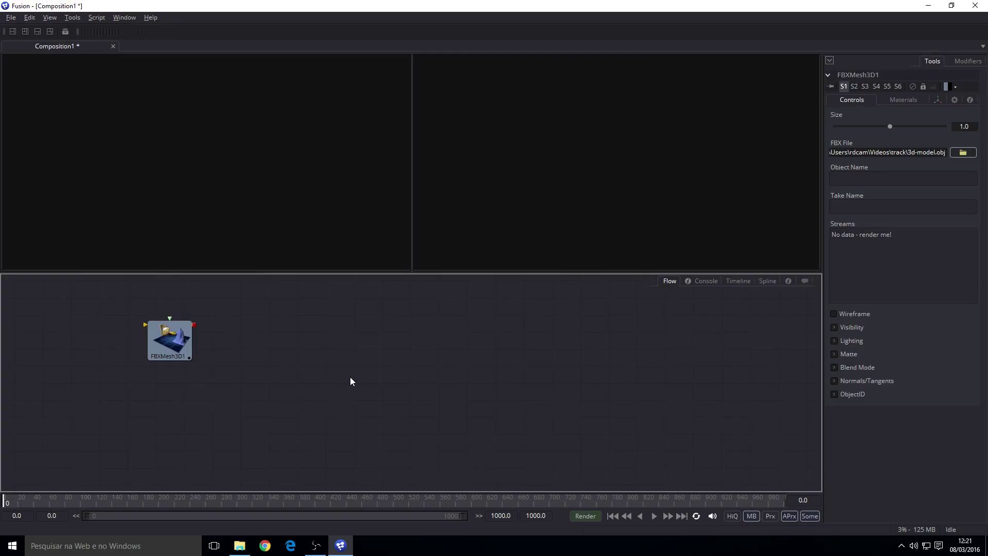
key(ctrl+space)
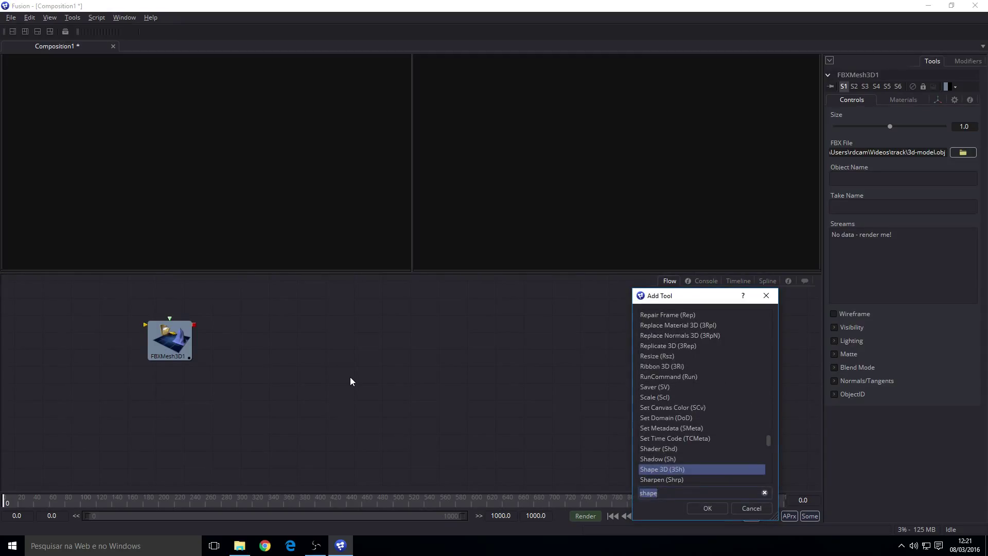
text(merge)
key(Down)
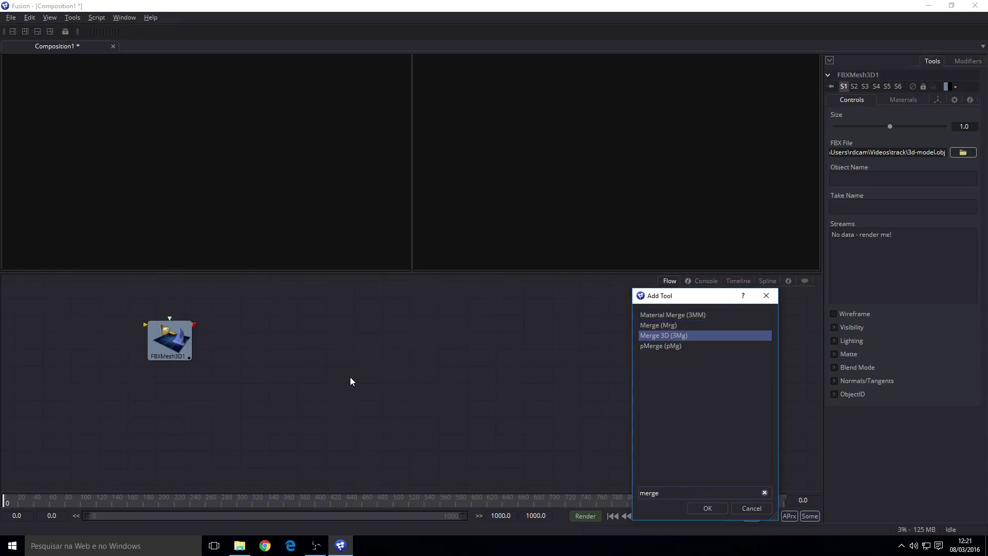
key(Return)
right_click(351, 377)
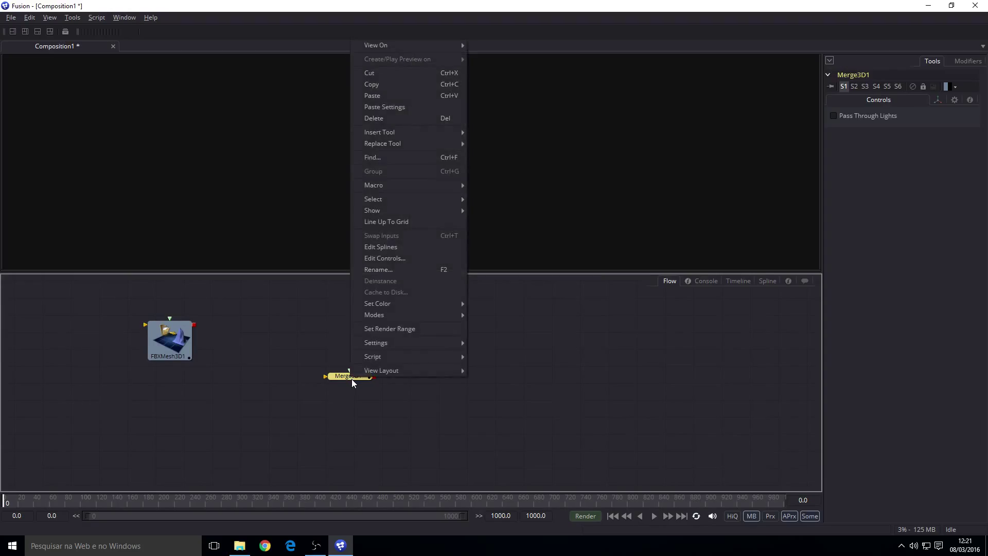
mouse_move(393, 212)
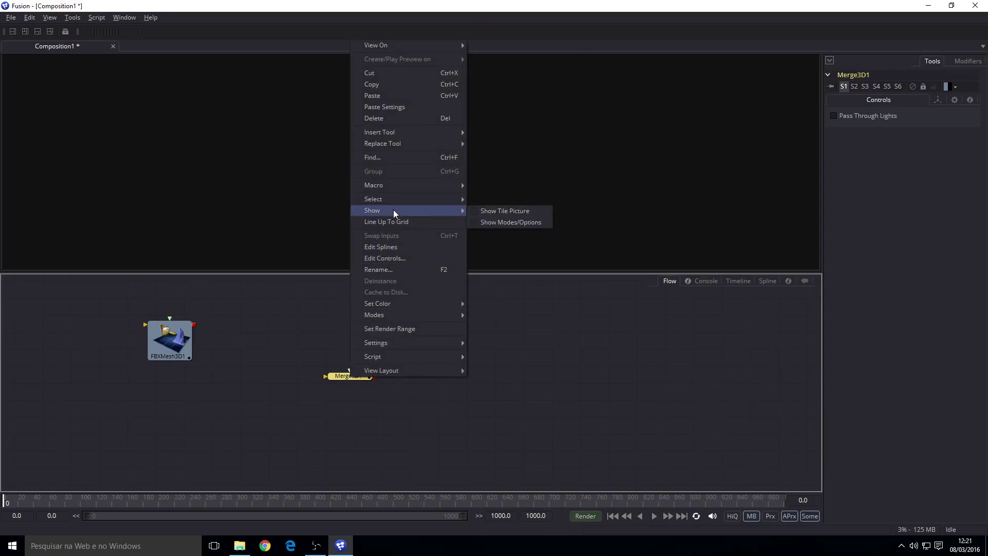
click(488, 211)
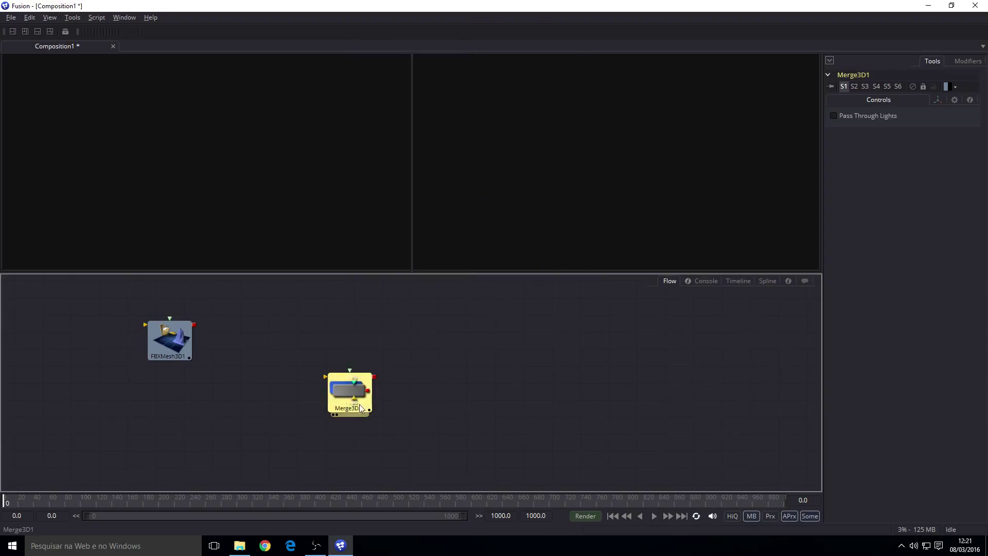
Step: Connect the FBX mesh node's output to the Merge 3D node and arrange the two nodes side by side
drag(183, 340, 222, 345)
click(222, 345)
drag(360, 368, 374, 379)
click(256, 411)
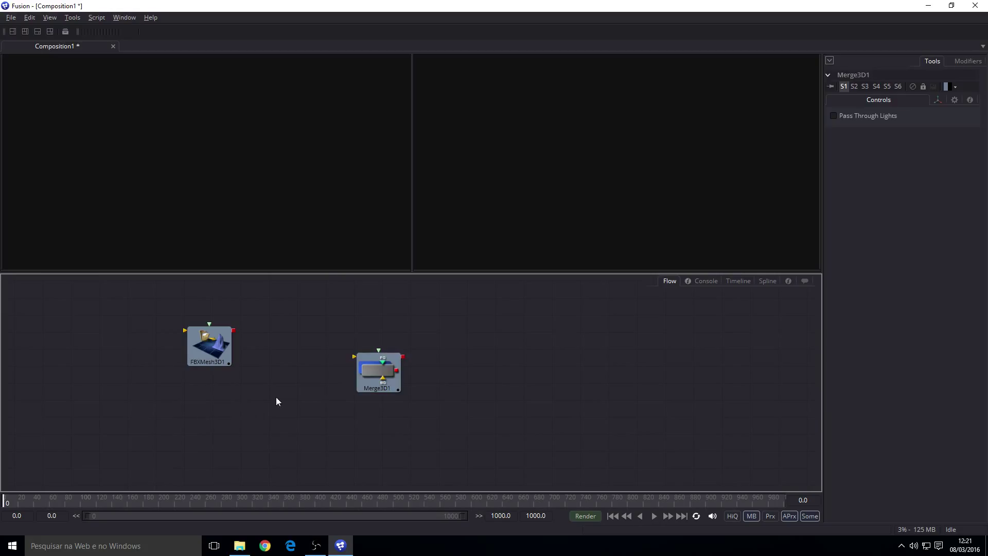
drag(378, 365, 361, 358)
drag(236, 331, 341, 367)
mouse_move(229, 342)
mouse_down()
mouse_move(254, 358)
mouse_move(236, 359)
mouse_up()
drag(361, 361, 314, 350)
drag(221, 360, 210, 350)
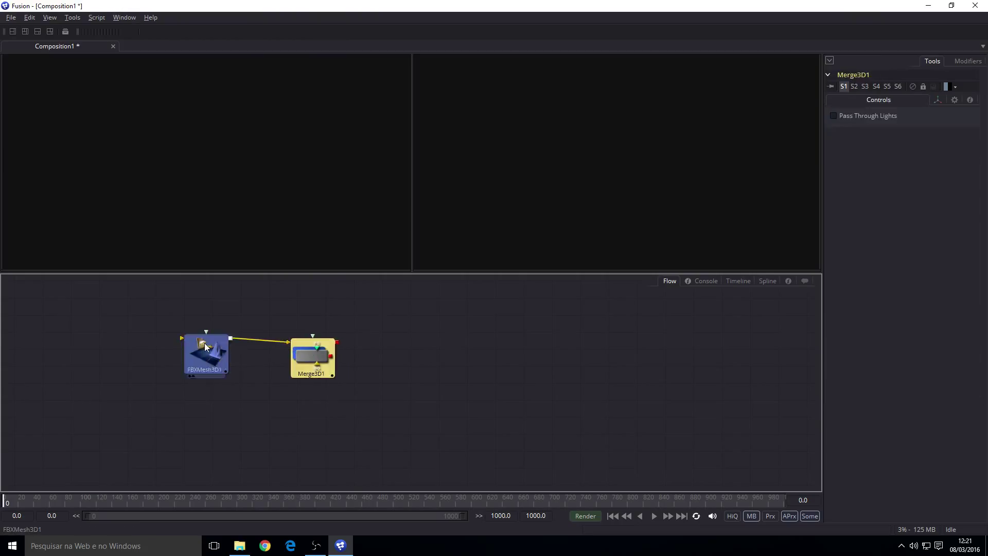
drag(319, 355, 309, 350)
click(308, 350)
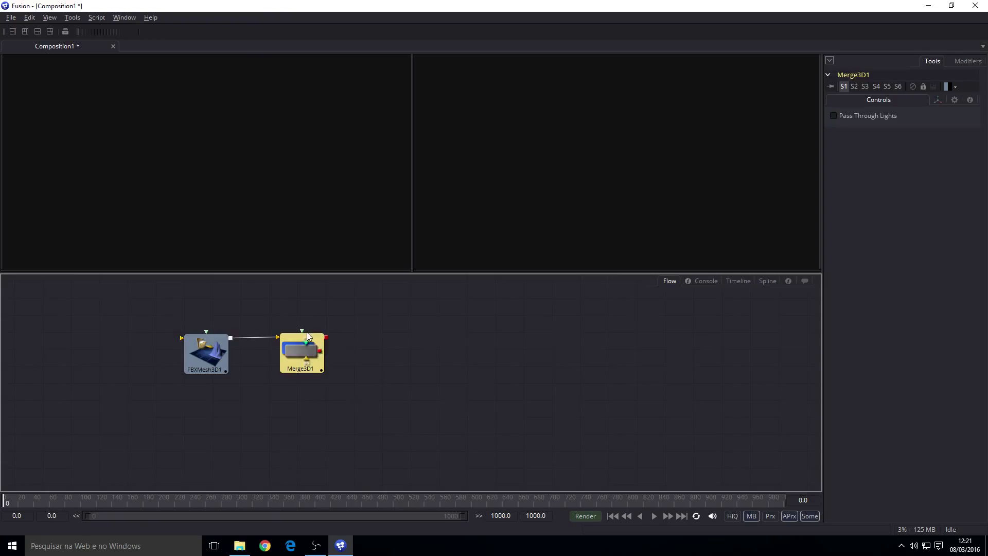
click(311, 407)
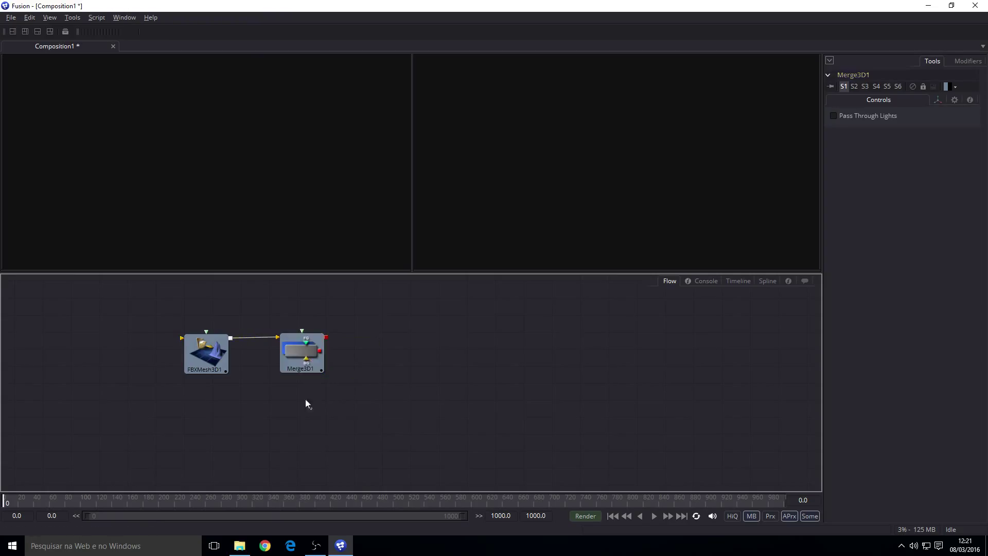
drag(312, 363, 330, 368)
Step: Add an unconnected Camera 3D node below the merge node and show its tile picture
click(307, 406)
key(ctrl+space)
text(camera)
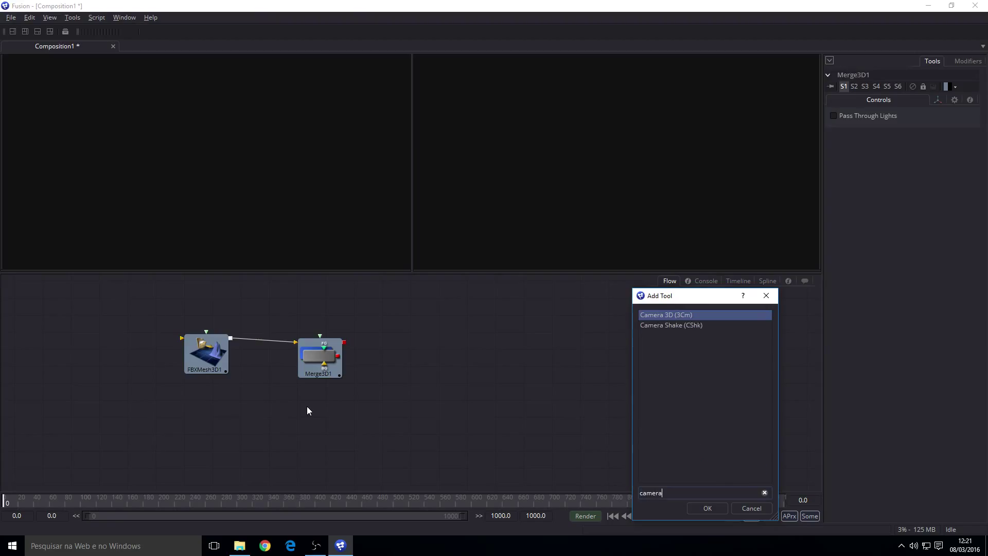
key(Return)
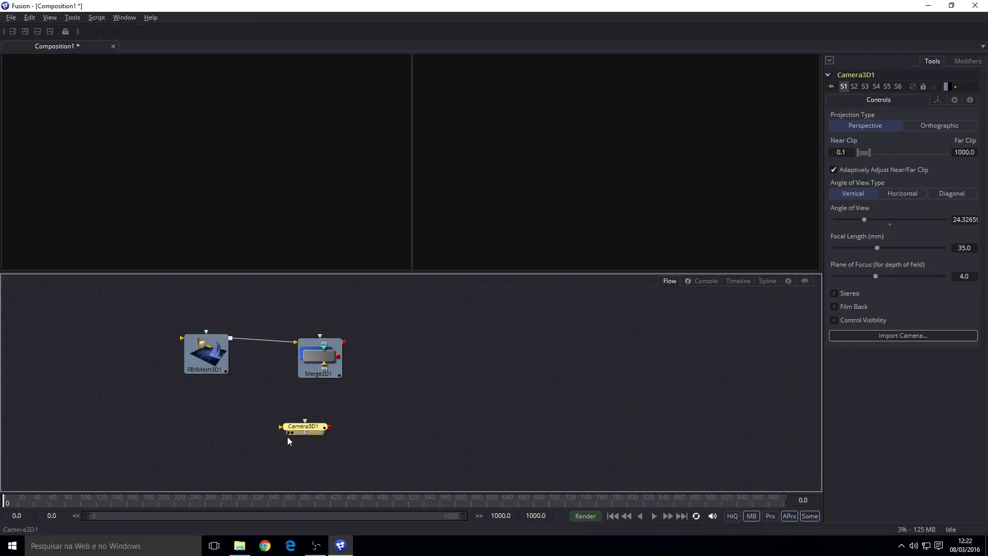
right_click(299, 431)
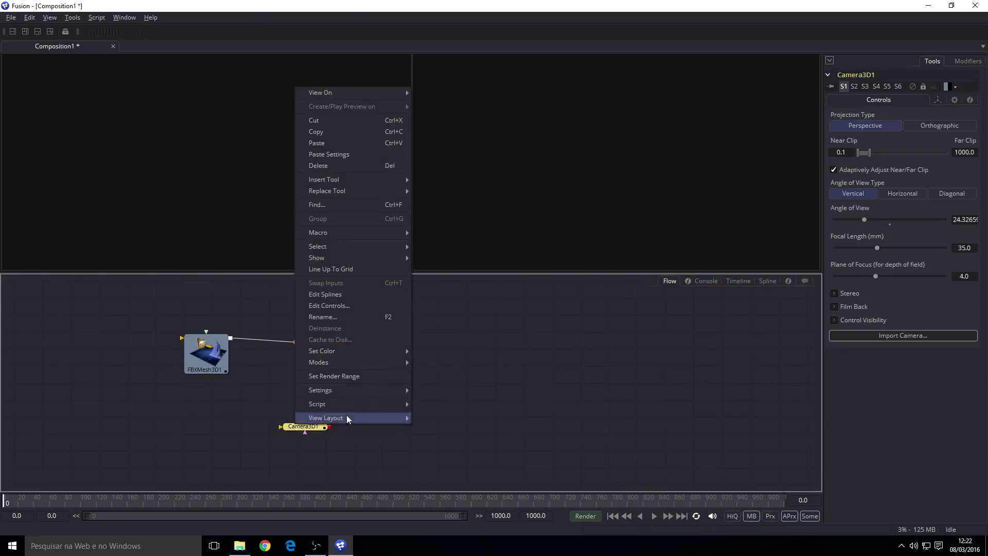
mouse_move(340, 261)
click(443, 262)
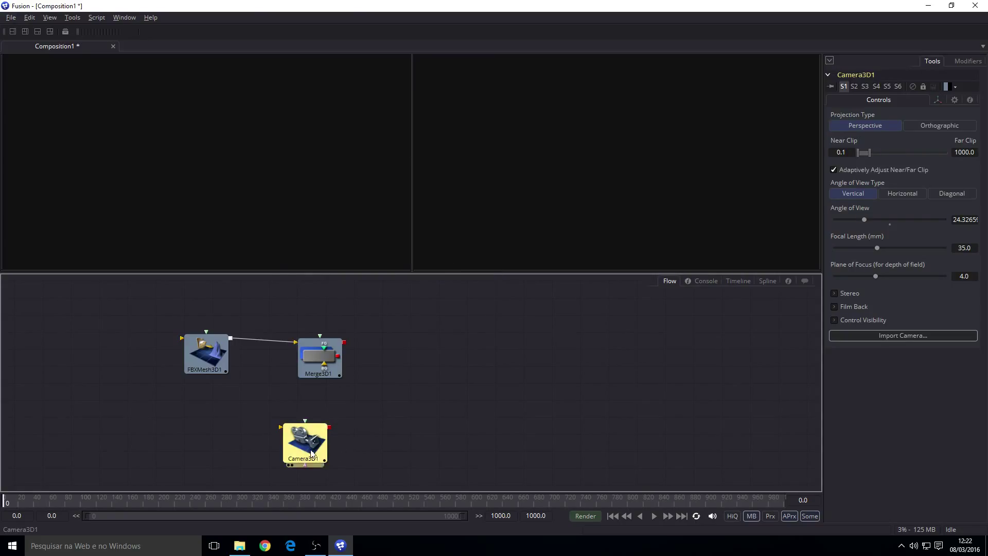
Step: Connect the camera node's output to the Merge 3D node and place the camera directly beneath it
drag(333, 450, 277, 444)
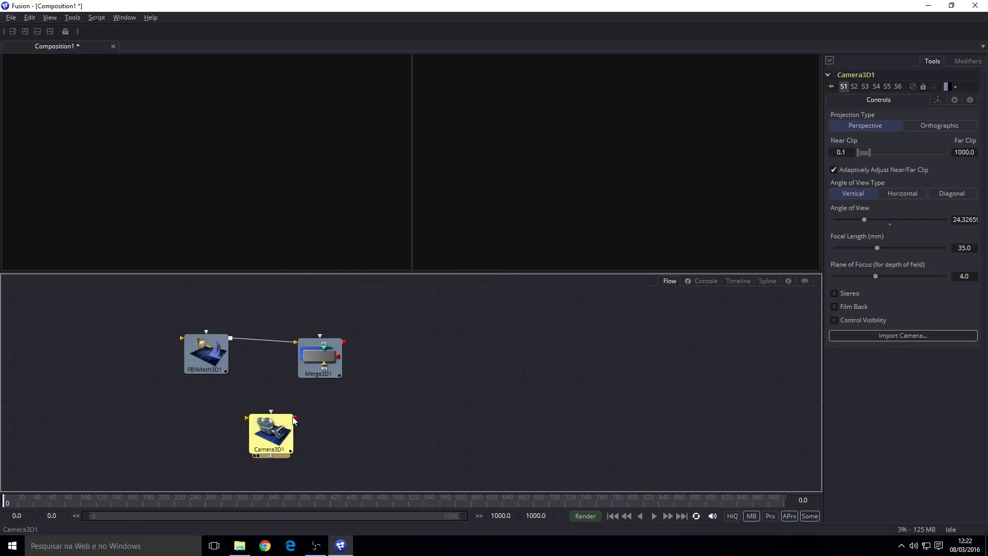
drag(295, 417, 319, 367)
drag(272, 439, 319, 440)
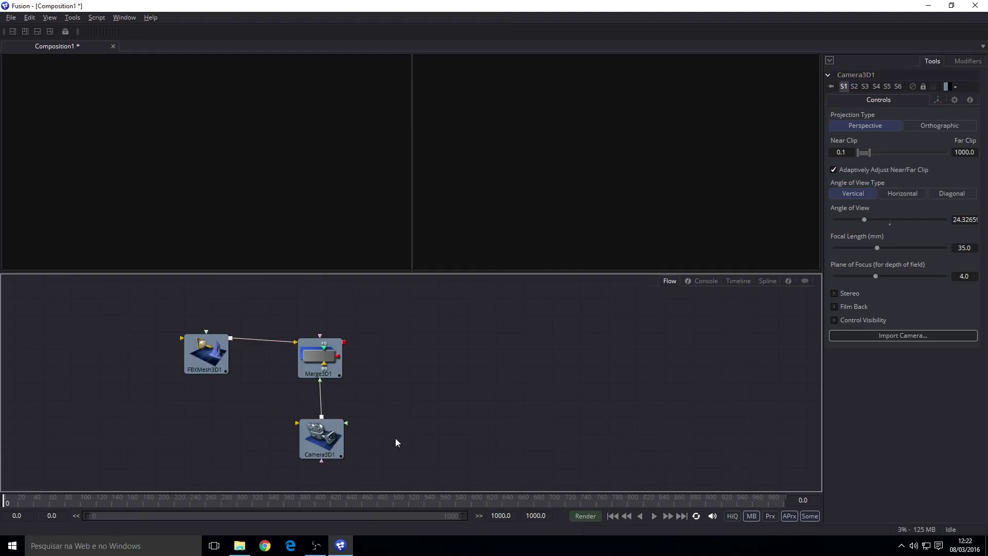
Step: Display the Merge 3D node's scene in the first viewer
click(324, 435)
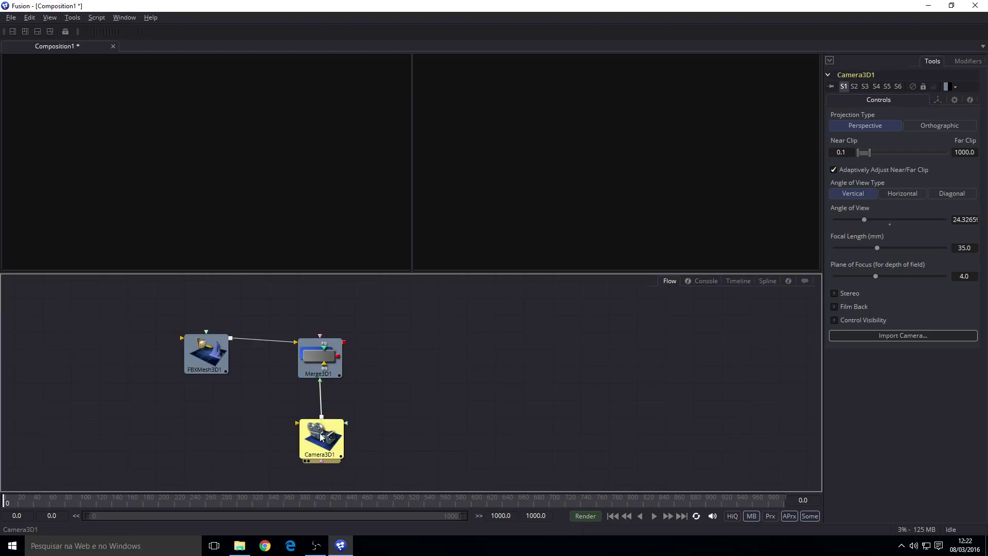
drag(188, 374, 182, 388)
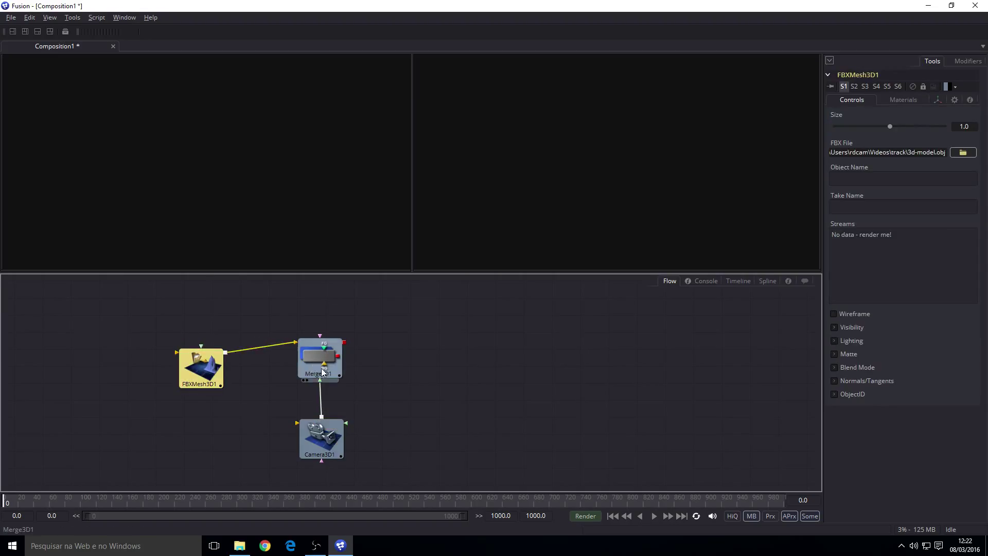
click(304, 380)
Step: Examine the imported mesh and the camera in the 3D view from several angles and distances
drag(119, 227, 242, 211)
drag(262, 137, 317, 169)
drag(211, 171, 324, 132)
right_click(325, 132)
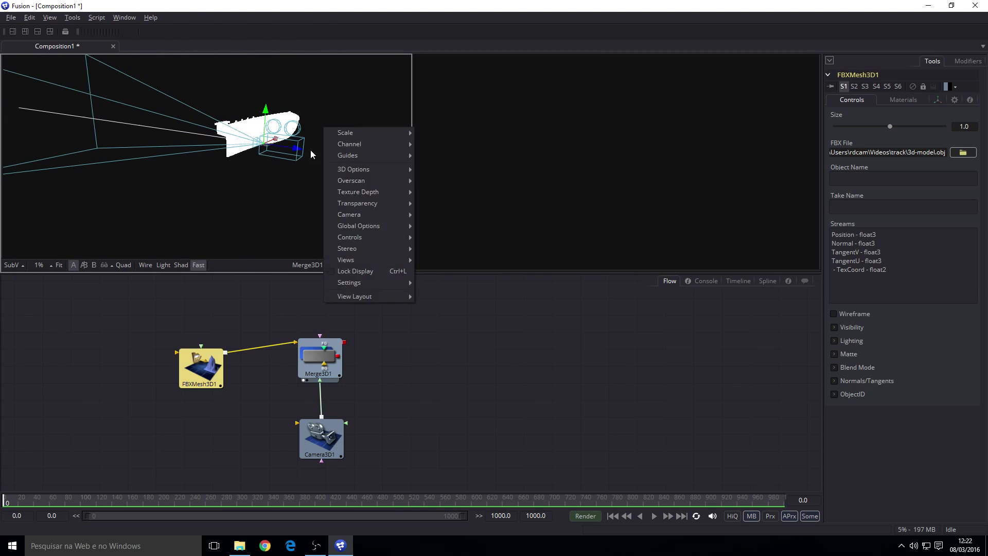
click(274, 157)
scroll(272, 158, up, 4)
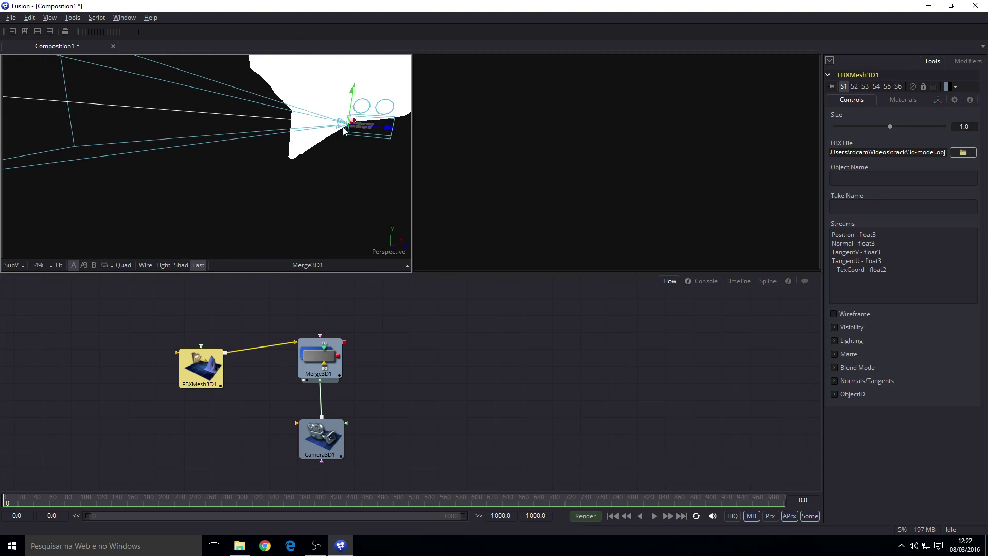
scroll(298, 145, up, 2)
scroll(357, 137, down, 4)
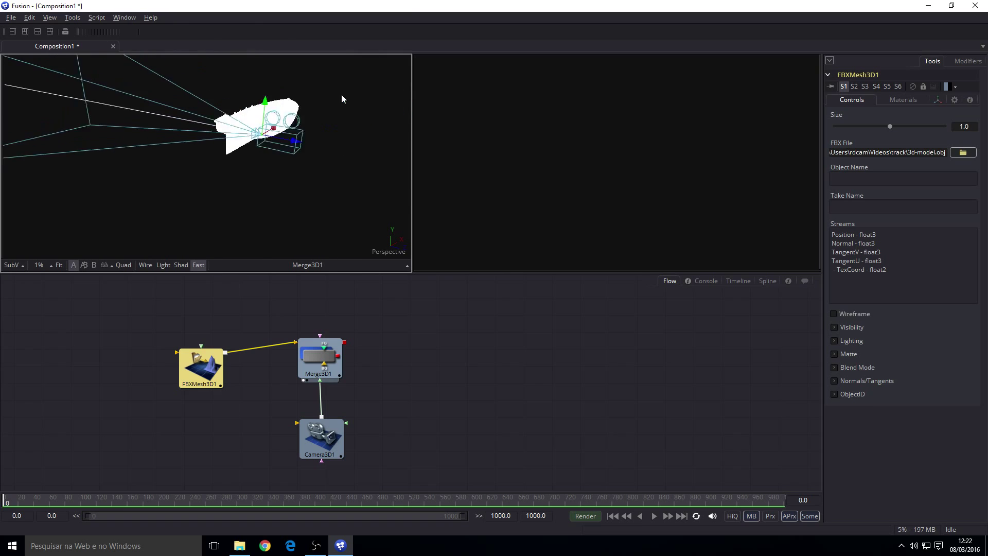
scroll(221, 173, down, 2)
drag(221, 172, 271, 180)
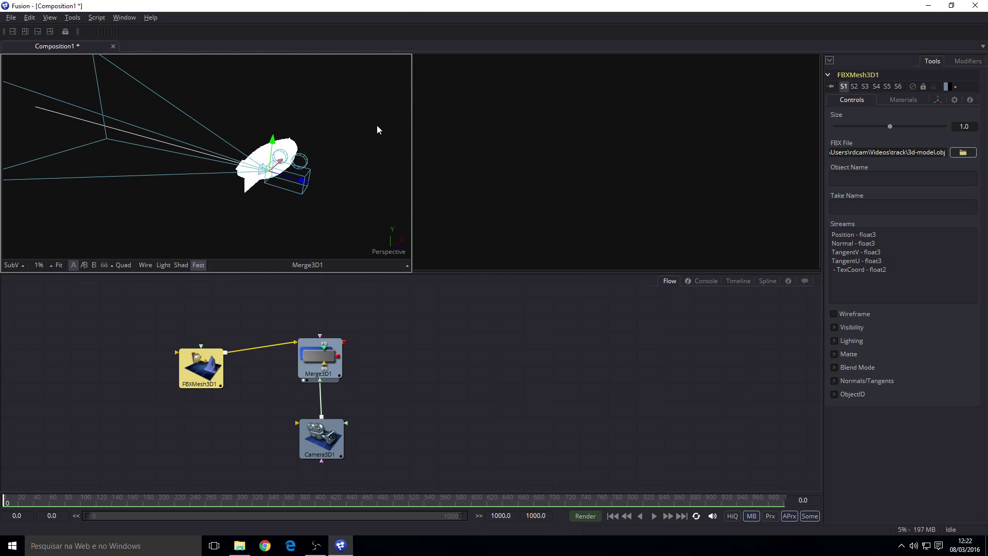
Step: Import the VoodooCam_Shape camera from info.ma in the Videos/track folder into the camera node, including translation, rotation and angle of view
drag(206, 360, 213, 338)
click(317, 448)
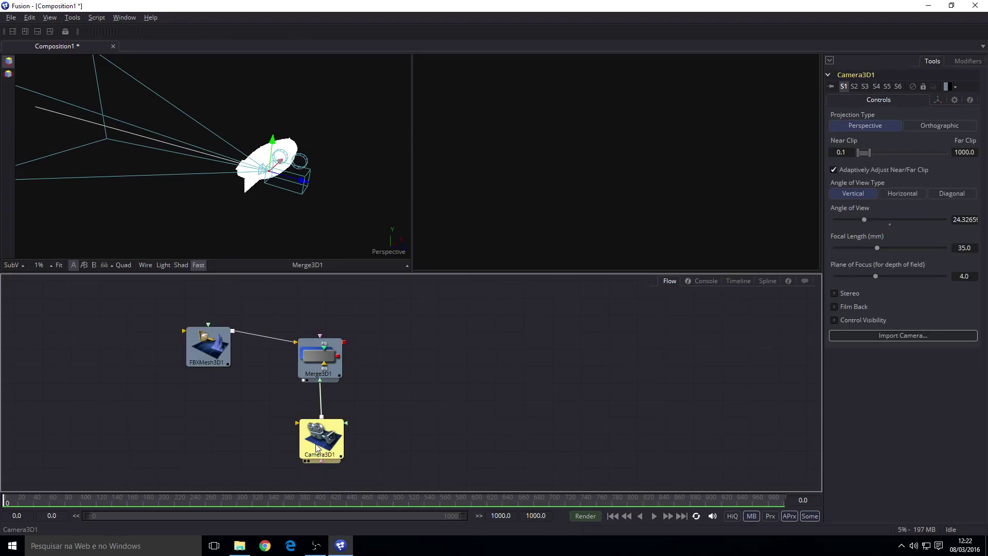
click(905, 334)
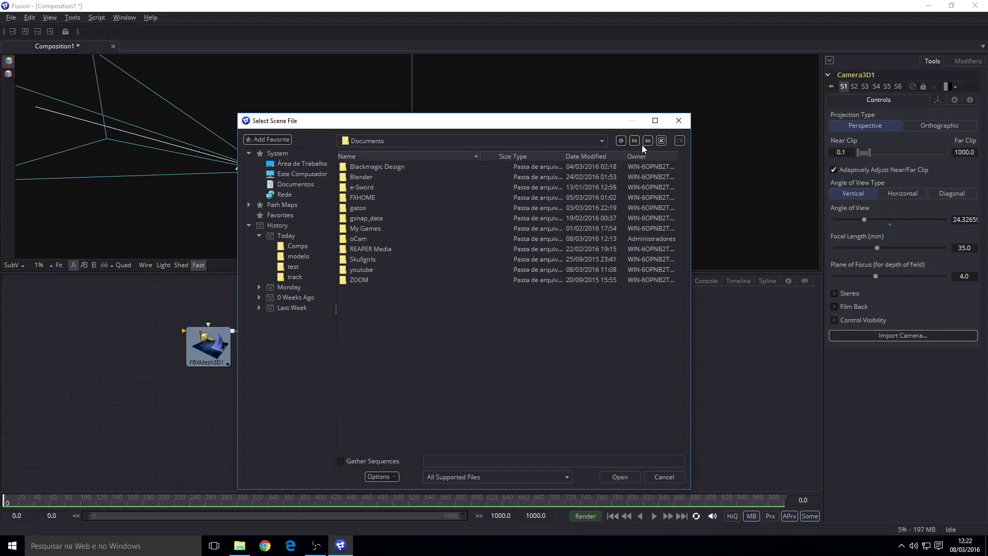
click(637, 144)
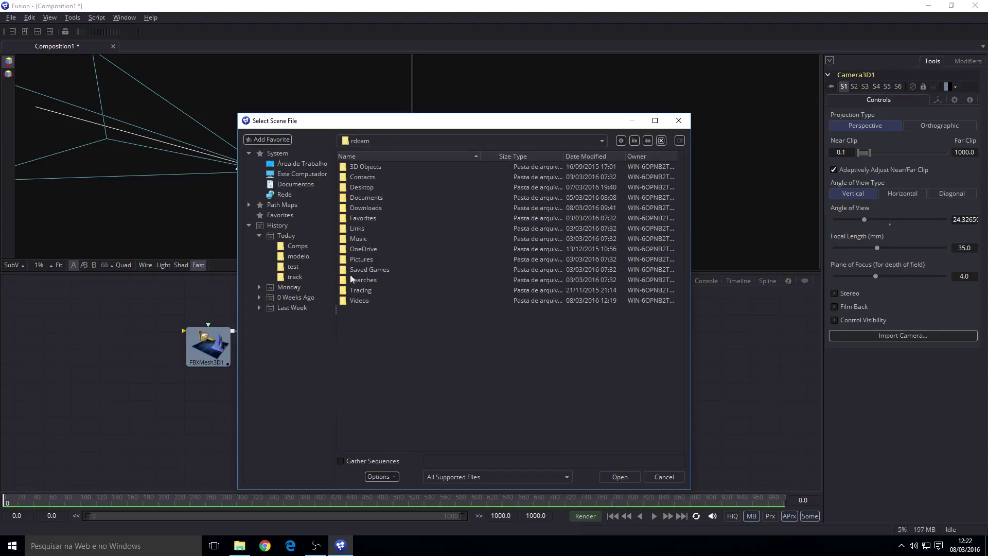
double_click(356, 300)
double_click(357, 177)
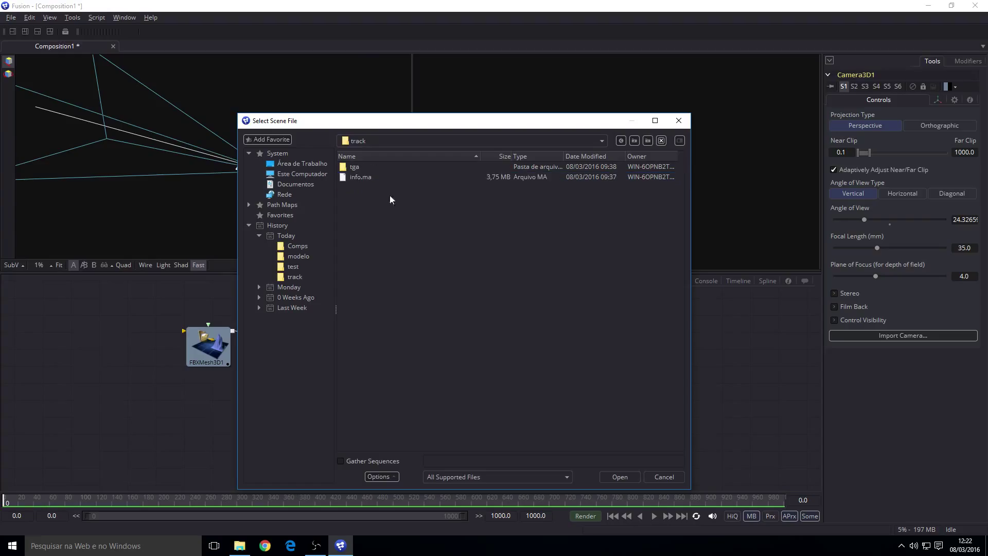
click(363, 177)
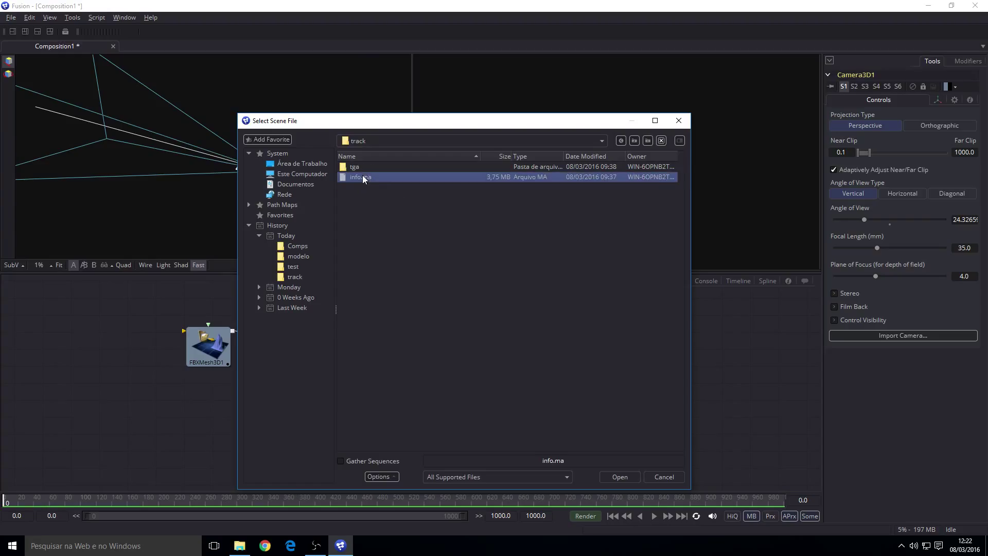
click(617, 476)
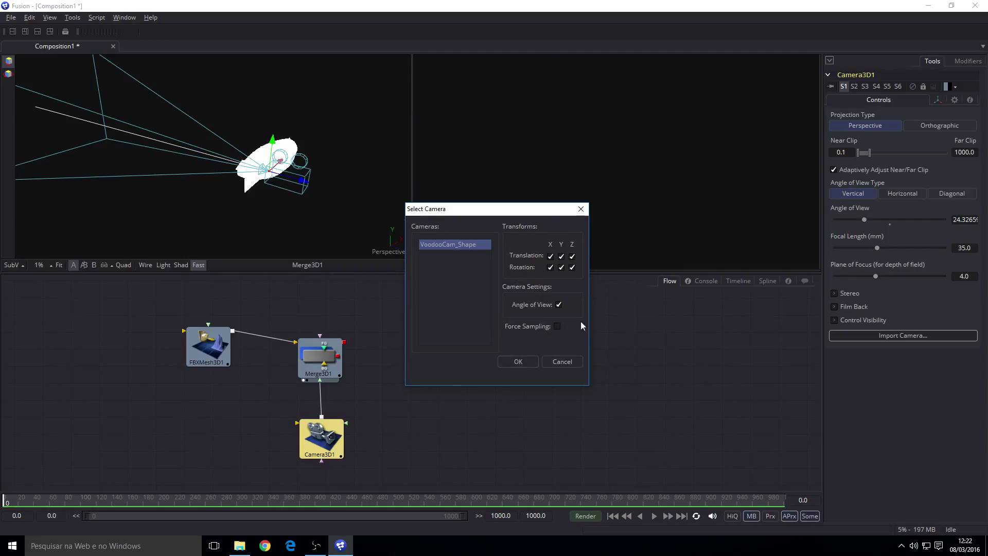
click(535, 357)
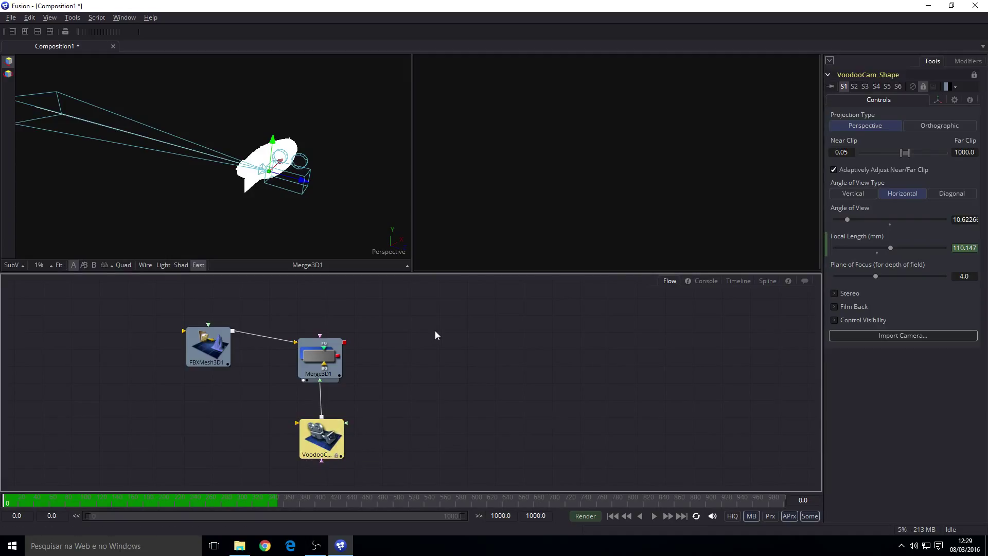
click(470, 352)
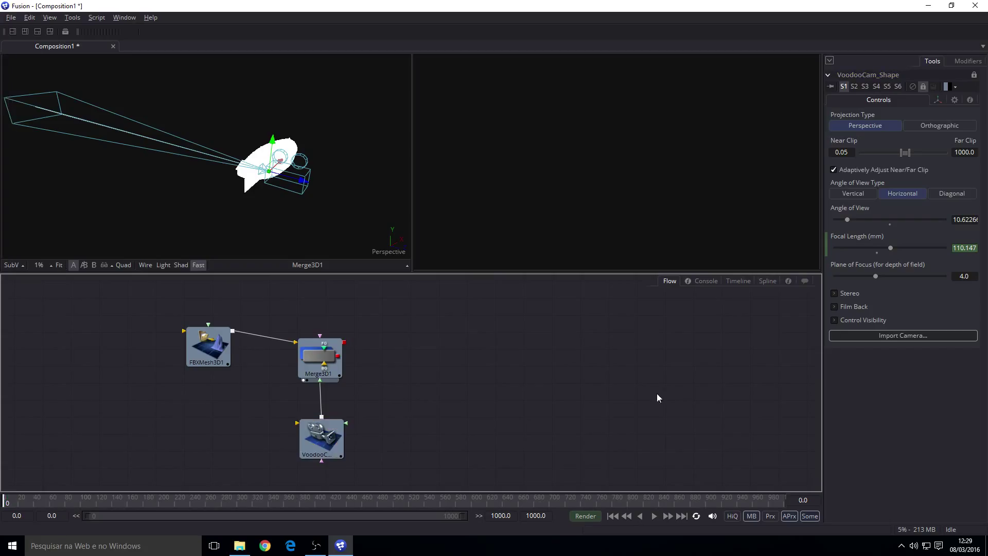
Step: Examine the timeline to find where the VoodooCam_Shape keyframes end
click(737, 283)
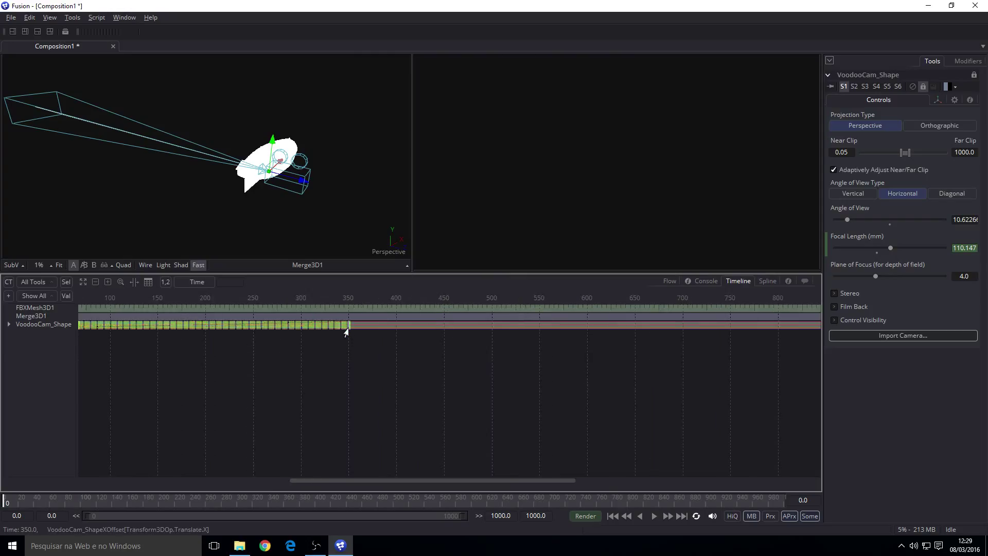
scroll(355, 324, up, 5)
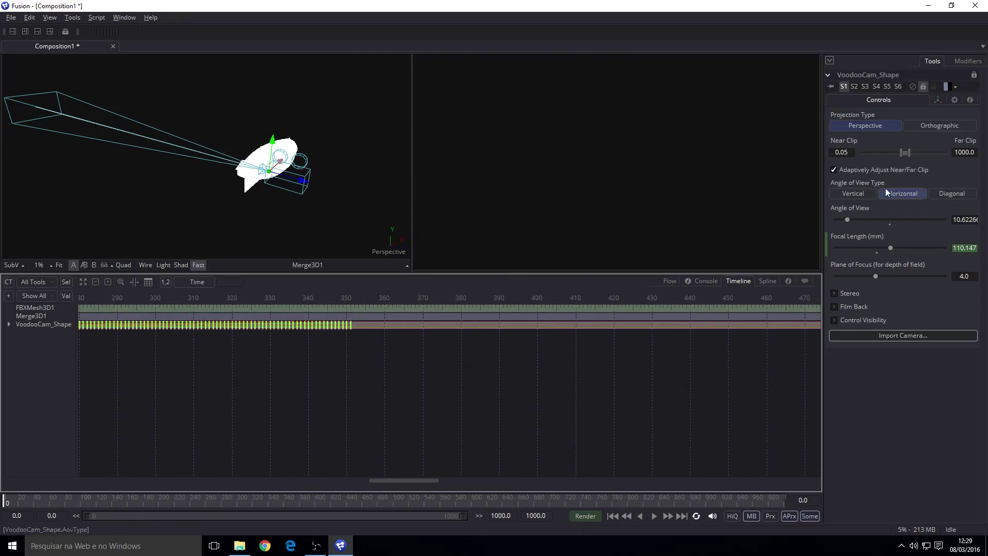
click(54, 325)
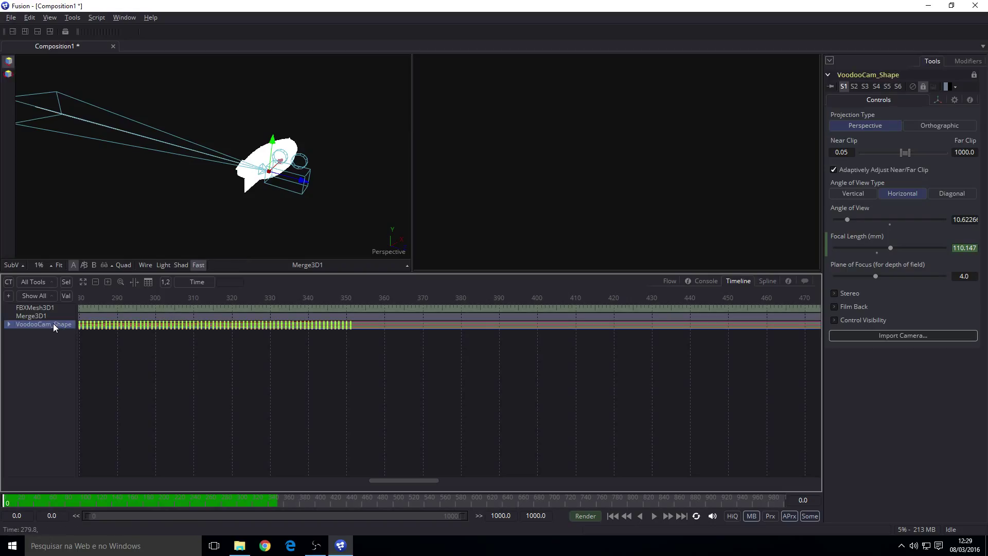
scroll(542, 335, left, 3)
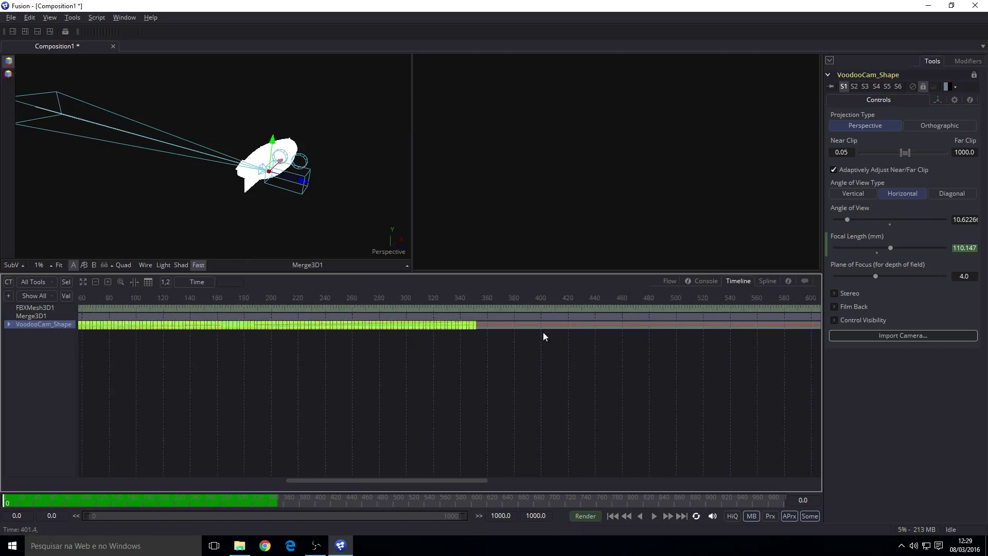
scroll(333, 469, down, 5)
Step: Switch to File Explorer, check the last frame number of the image sequence in the track/tga folder, and return to Fusion
click(240, 545)
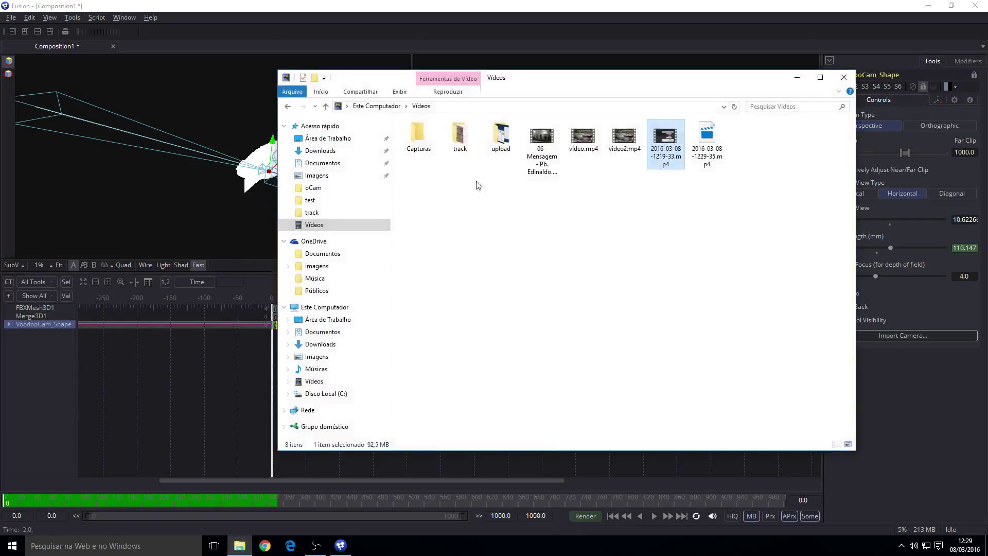
double_click(458, 143)
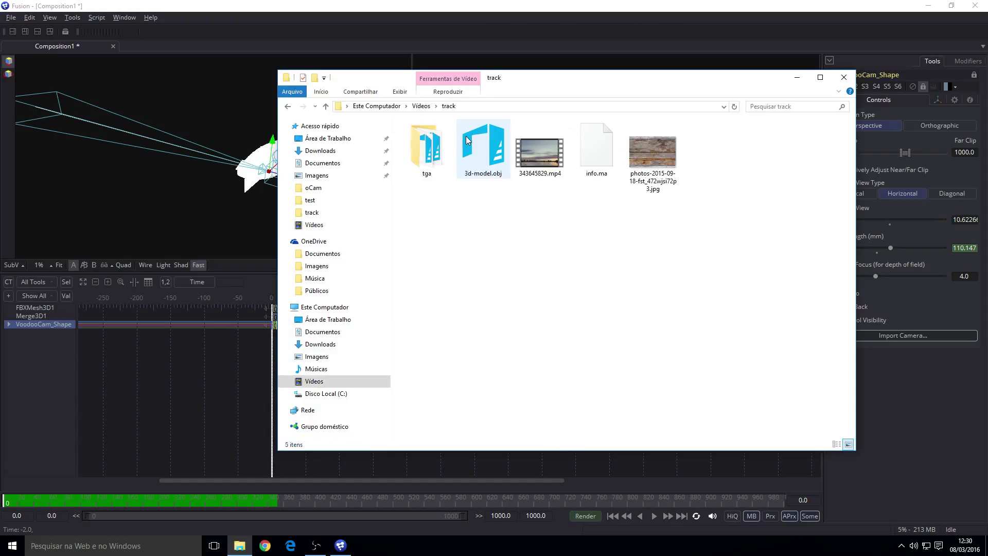
double_click(427, 147)
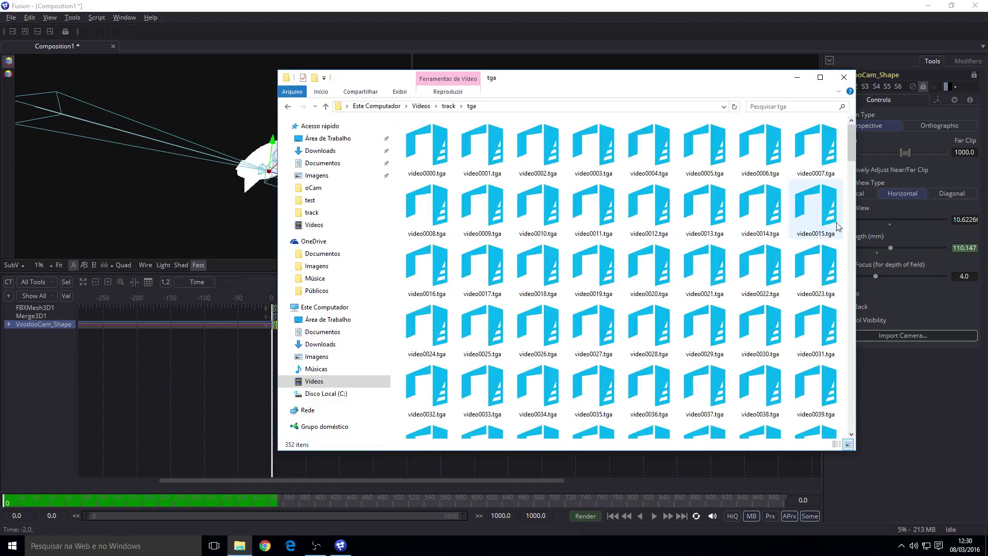
drag(848, 143, 854, 318)
click(816, 412)
click(797, 77)
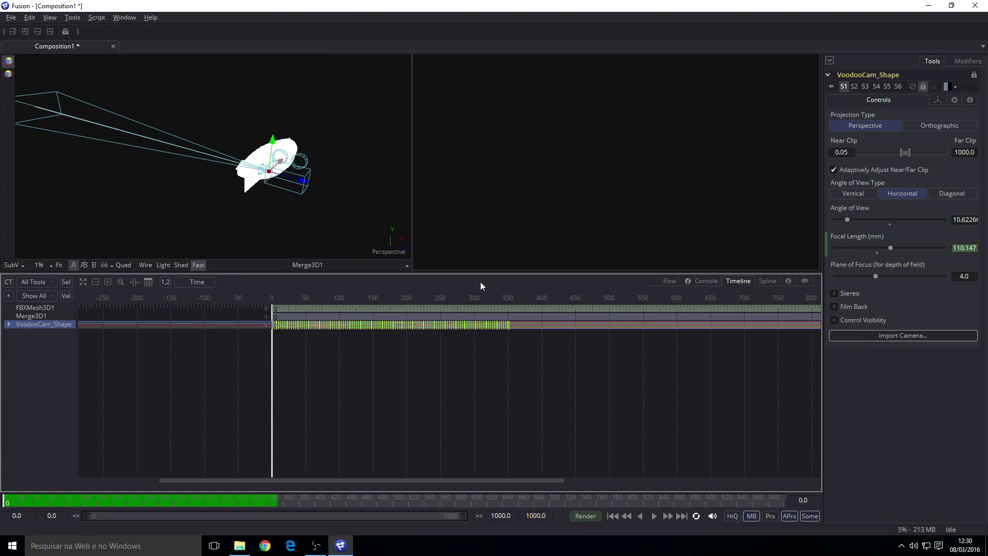
Step: Roughly shorten the FBX mesh, Merge 3D and VoodooCam_Shape segments in the timeline to end between about frames 400 and 460
scroll(600, 346, down, 3)
scroll(657, 336, up, 1)
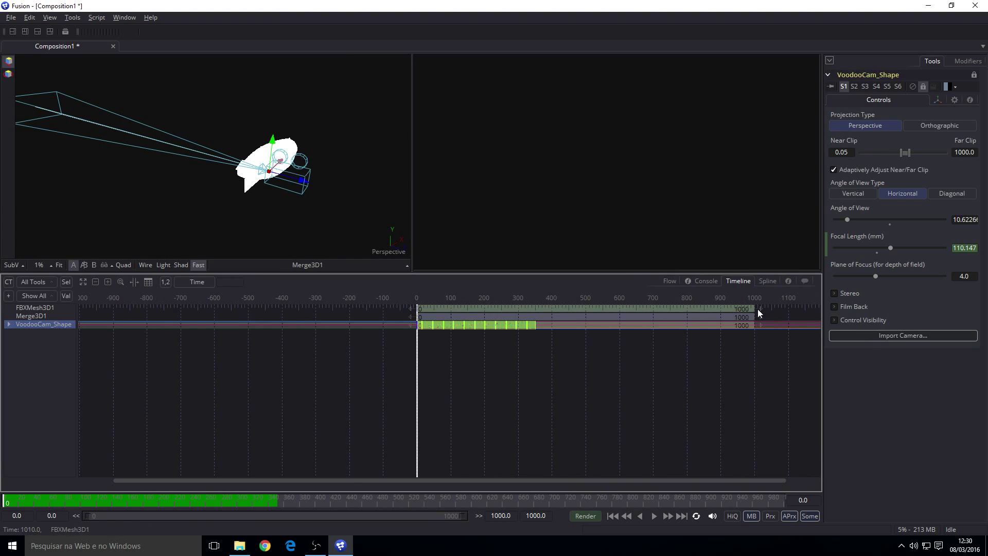
drag(758, 311, 551, 312)
click(723, 323)
drag(722, 322, 571, 328)
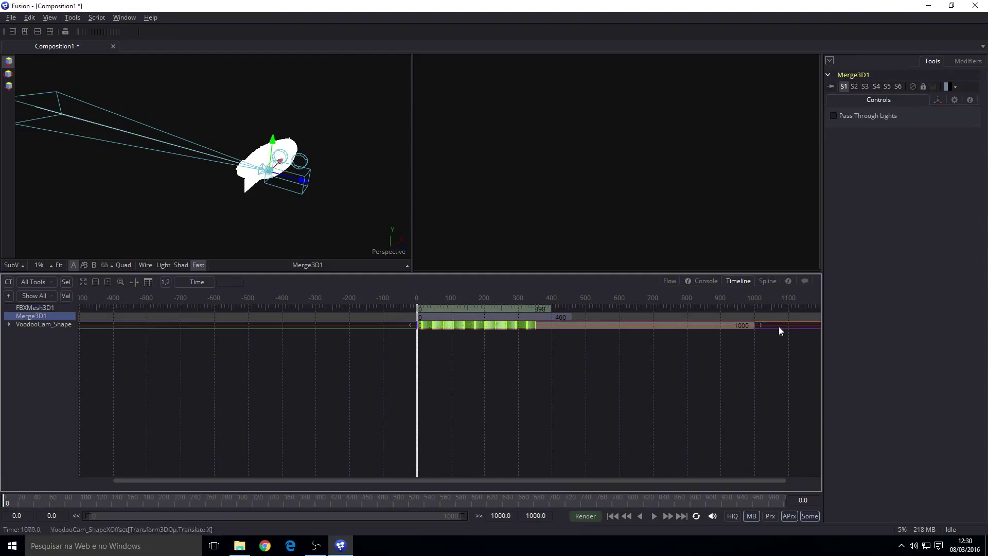
drag(756, 322, 695, 325)
drag(635, 337, 599, 336)
Step: Trim the FBX mesh, Merge 3D and VoodooCam_Shape segments in the timeline to end at frame 351, in line with the last camera keyframe
scroll(599, 336, up, 5)
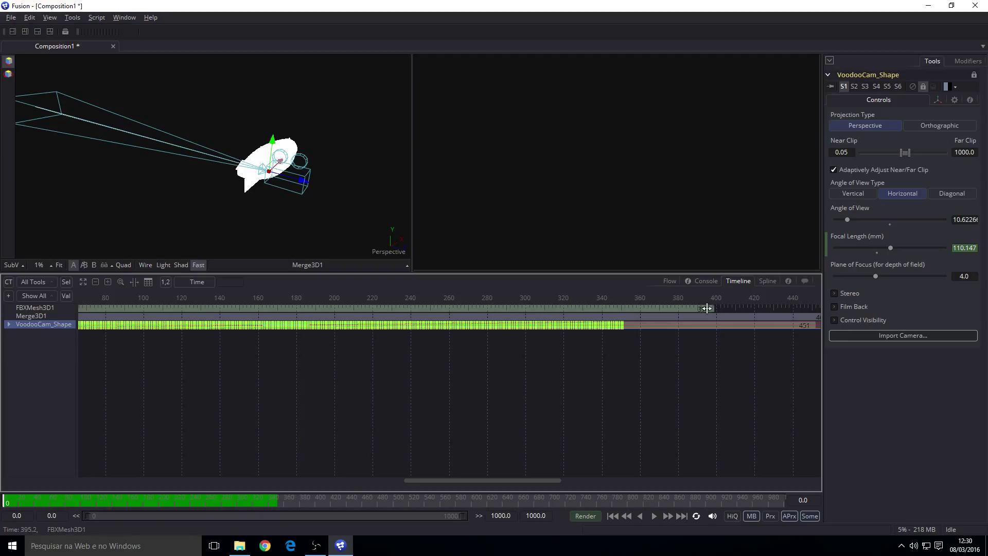
drag(710, 309, 624, 339)
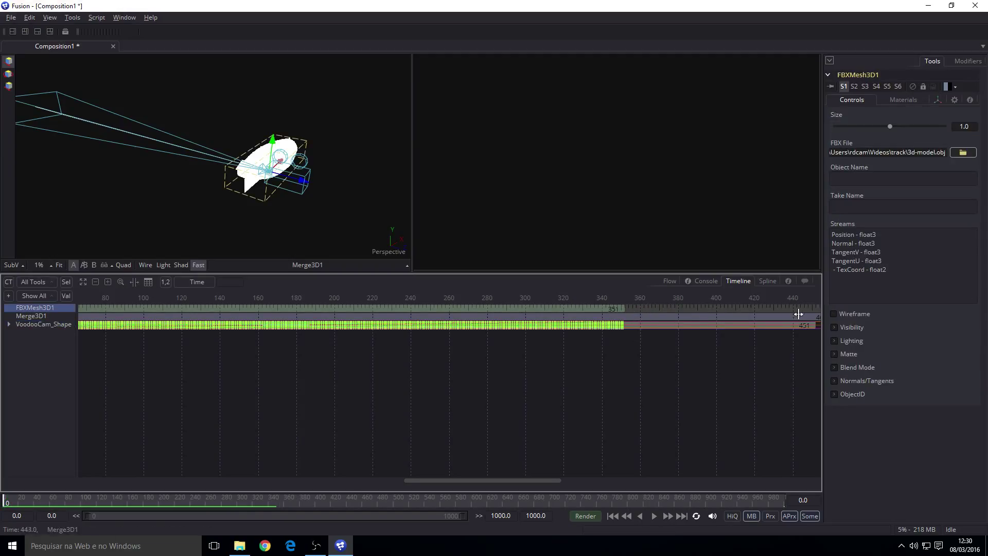
scroll(749, 342, down, 2)
drag(799, 317, 667, 328)
drag(796, 326, 677, 340)
scroll(677, 340, up, 4)
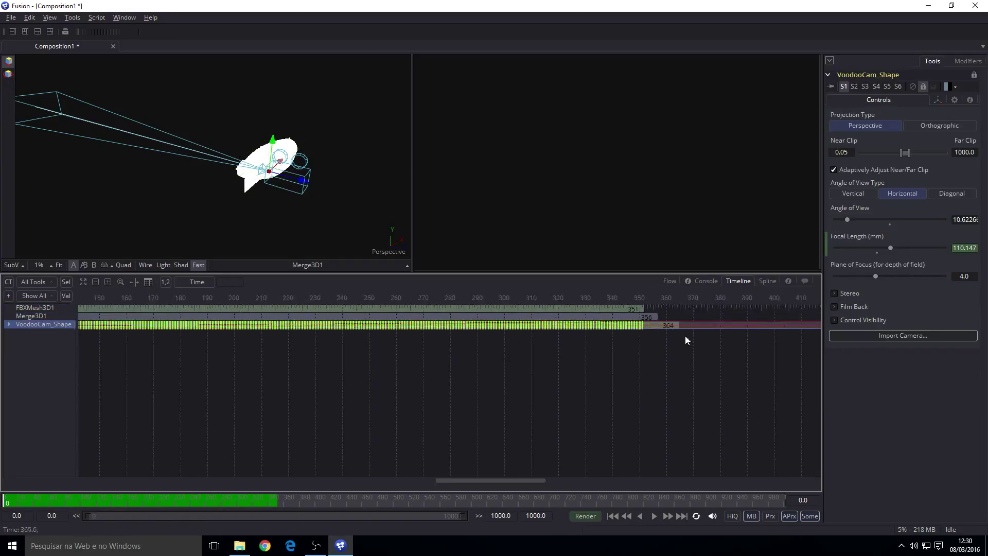
click(628, 317)
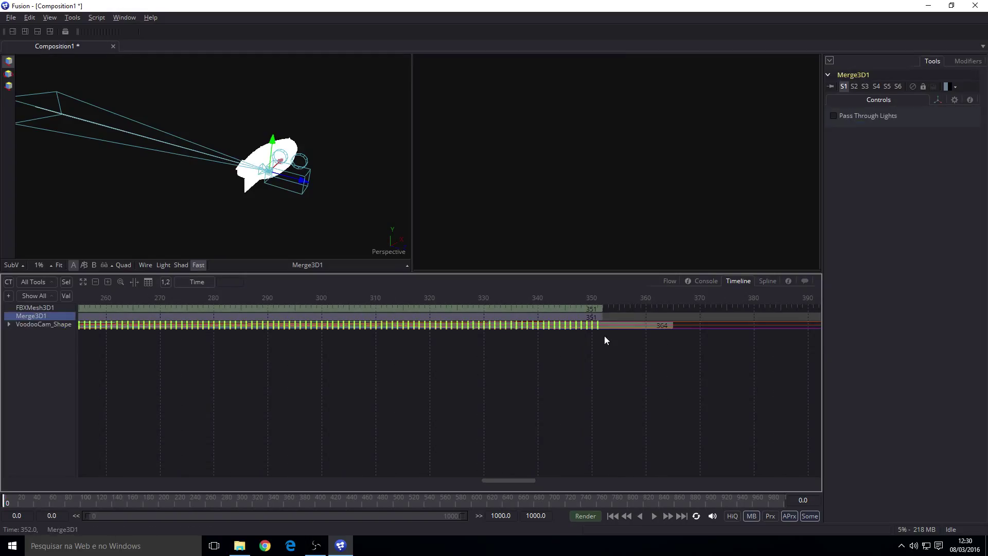
drag(671, 325, 639, 326)
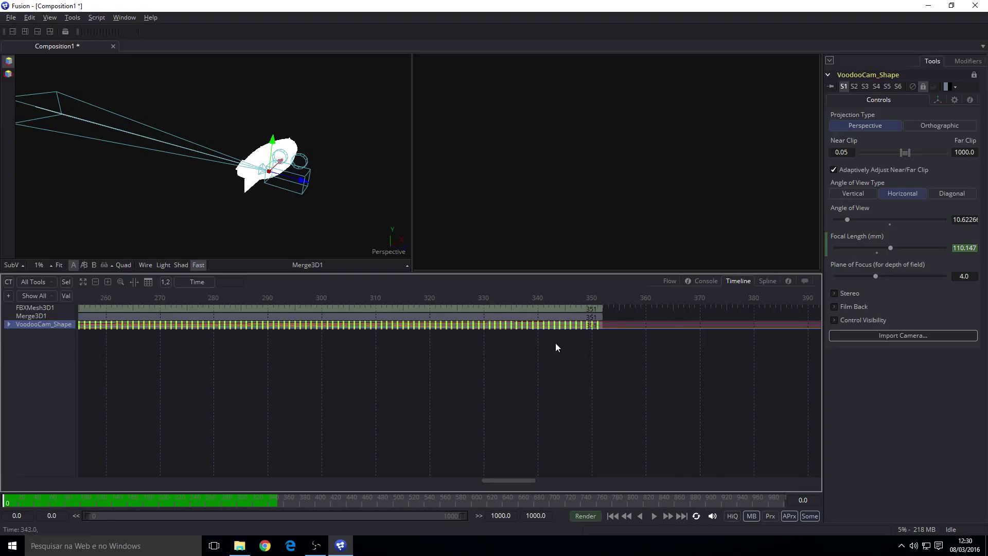
scroll(566, 348, down, 6)
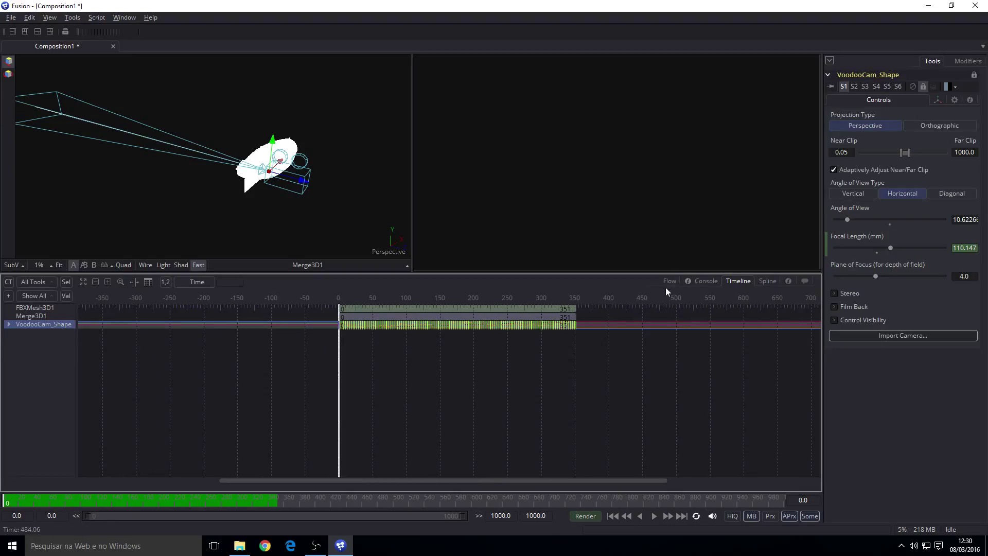
Step: Return to the node flow and add a PointCloud 3D tool in the empty area beside Merge3D1
click(666, 281)
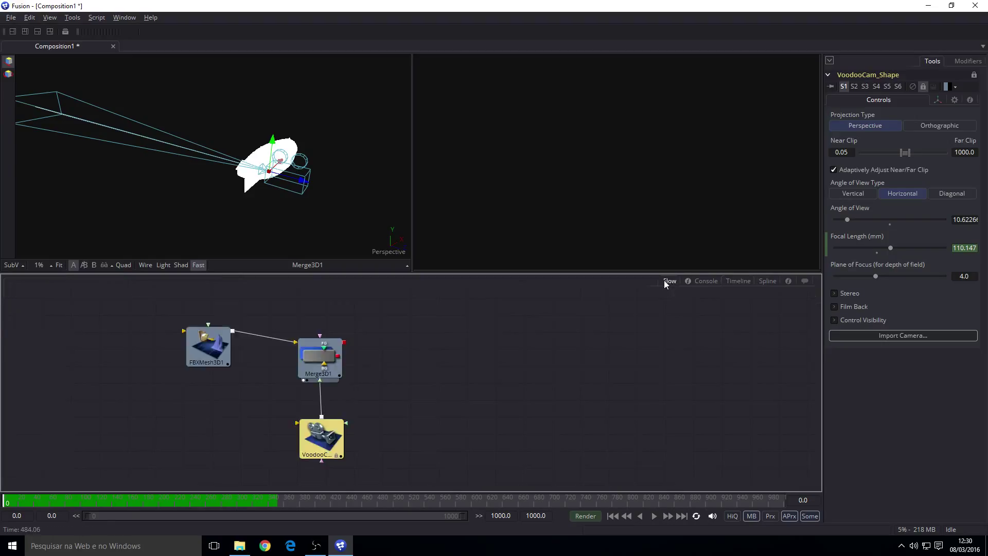
click(457, 390)
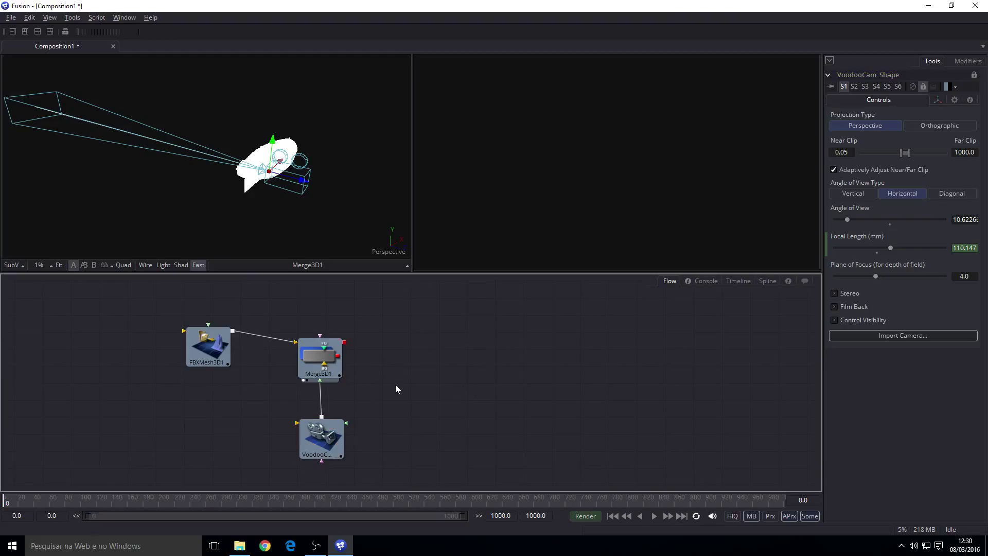
key(ctrl+space)
text(cloud)
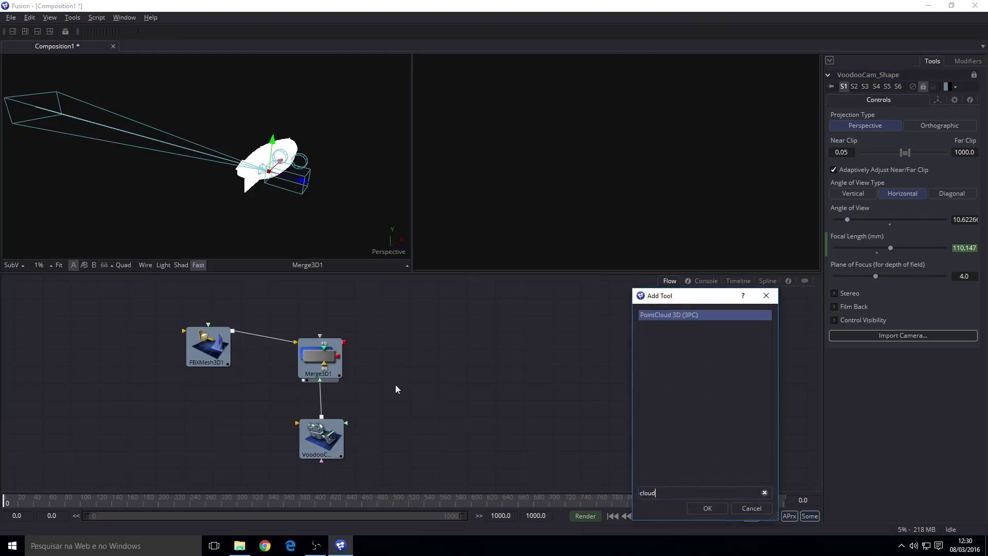
key(Return)
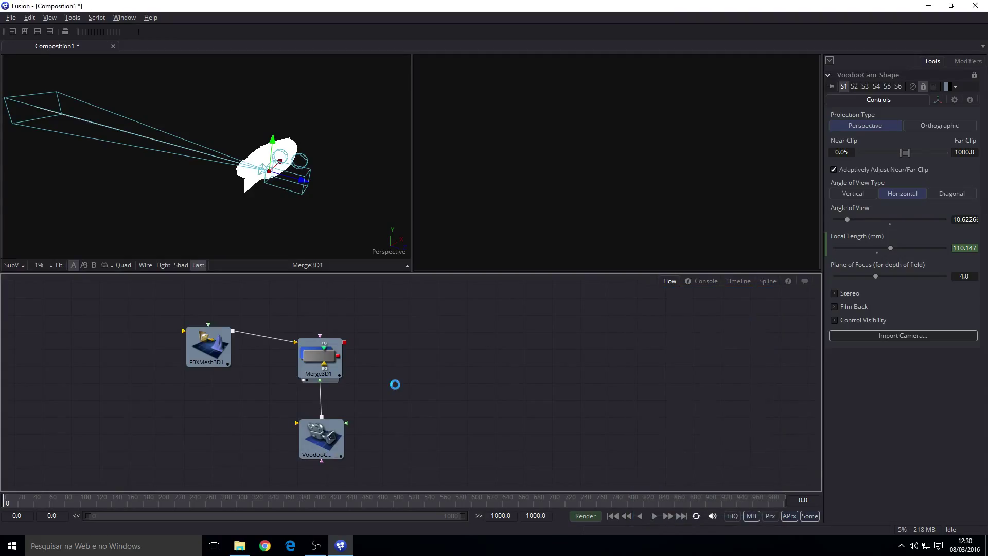
Step: Show the tile picture on the point cloud node and place the node beside Merge3D1
right_click(450, 389)
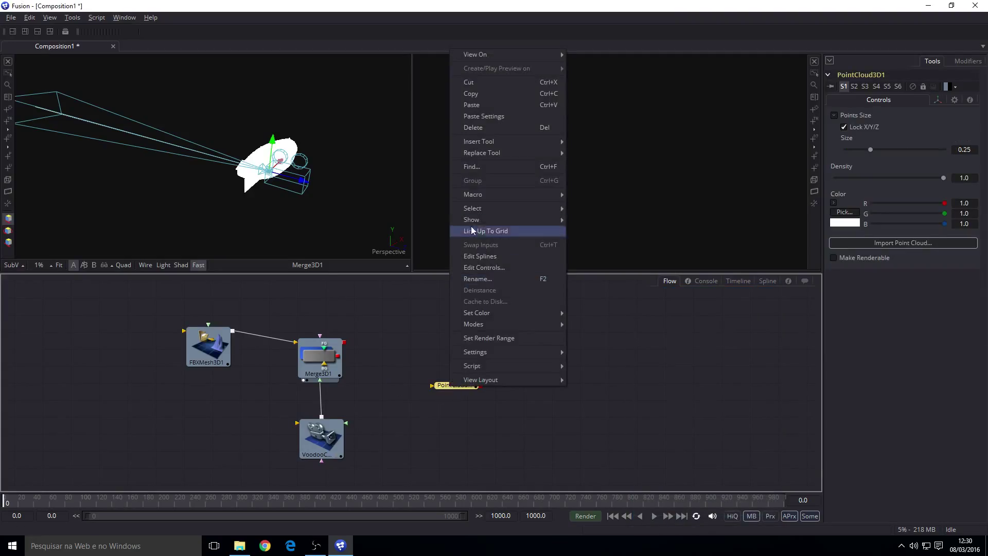
mouse_move(504, 217)
click(602, 217)
drag(456, 401, 414, 340)
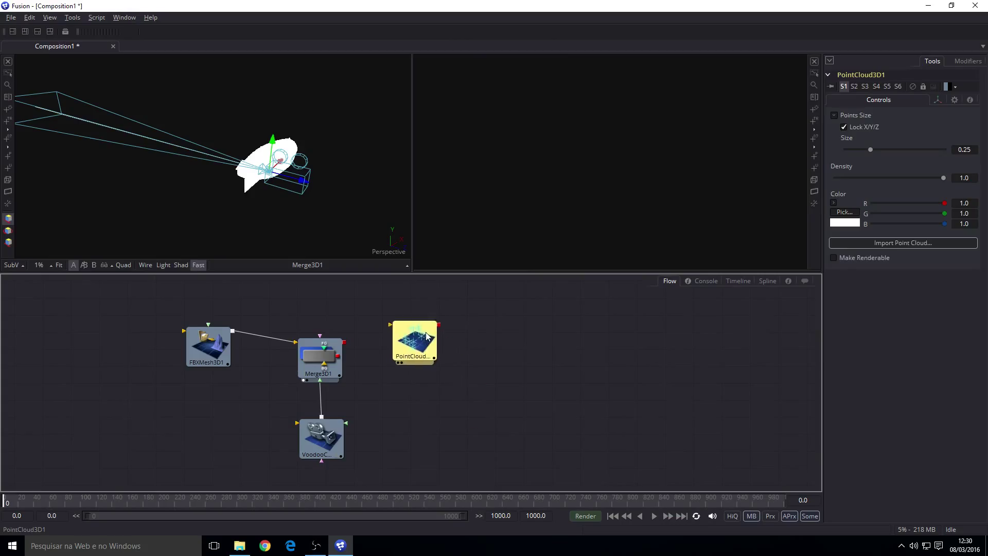
Step: Import the point cloud from info.ma in the track folder into the PointCloud3D1 node
click(892, 242)
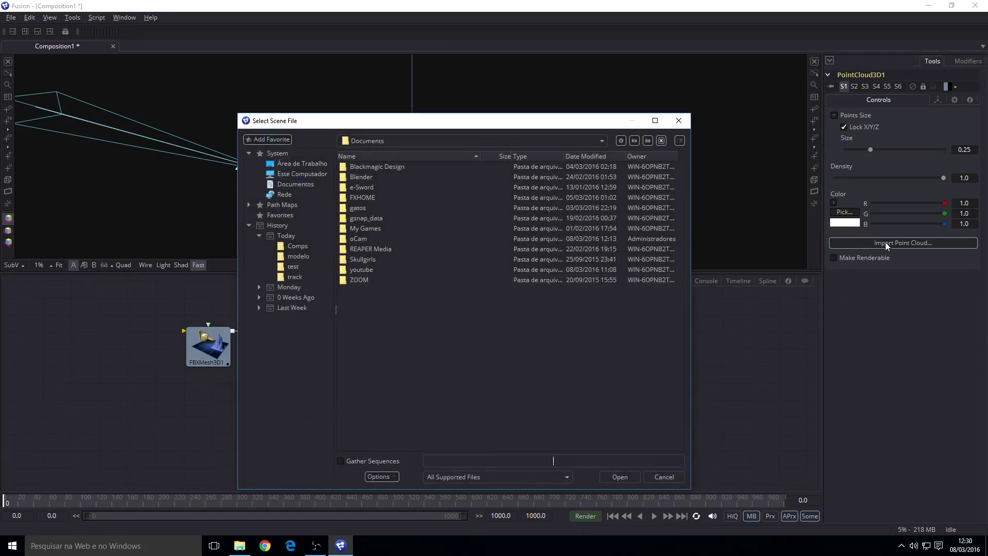
click(634, 140)
double_click(356, 299)
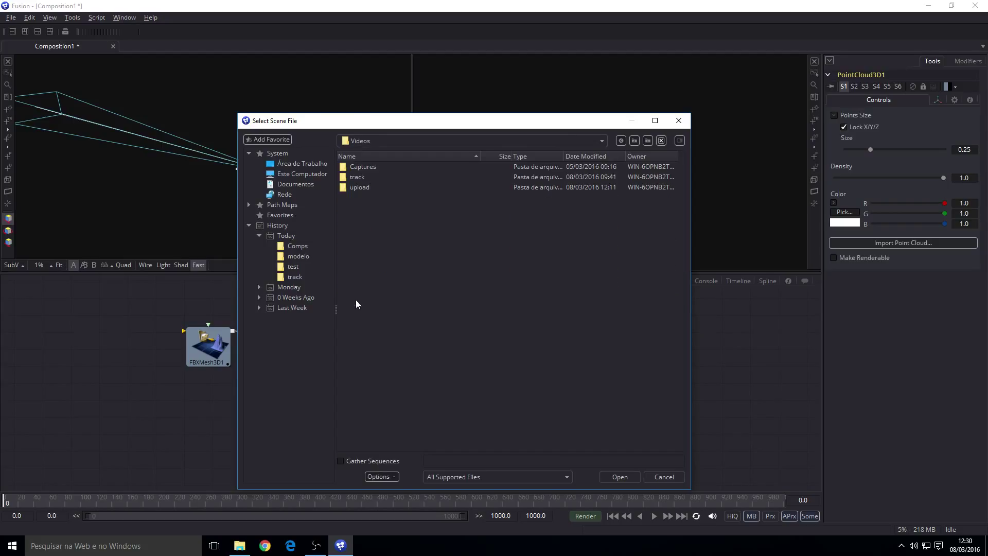
click(296, 277)
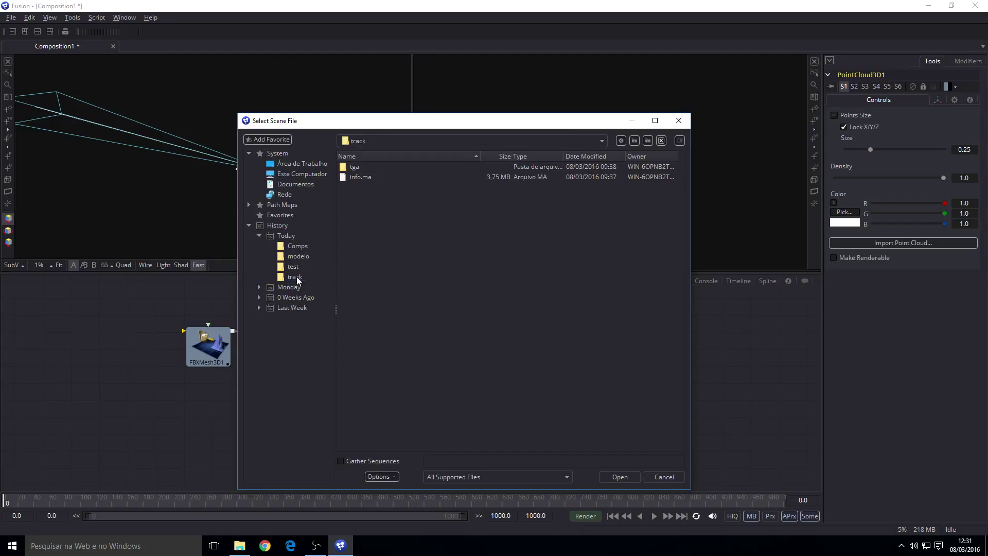
click(358, 181)
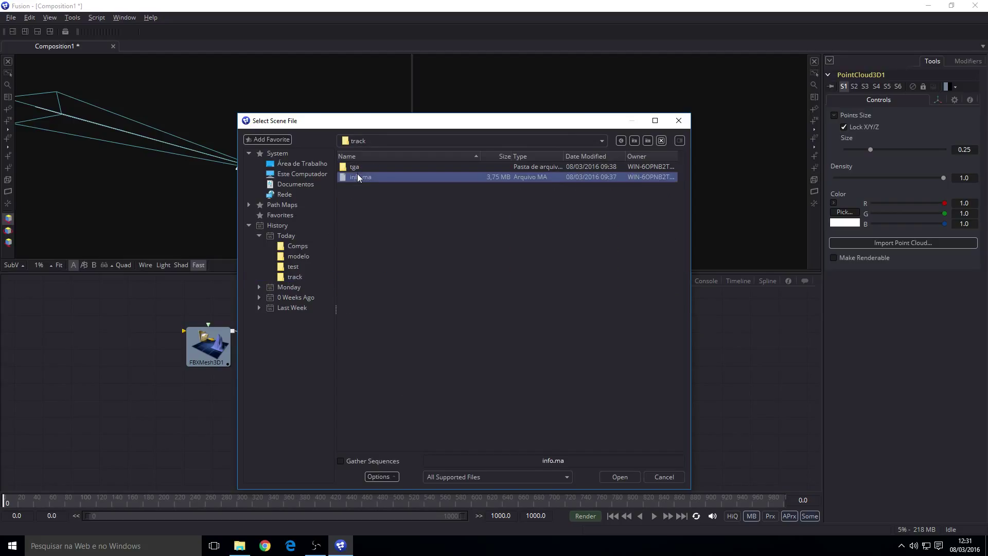
drag(416, 120, 708, 47)
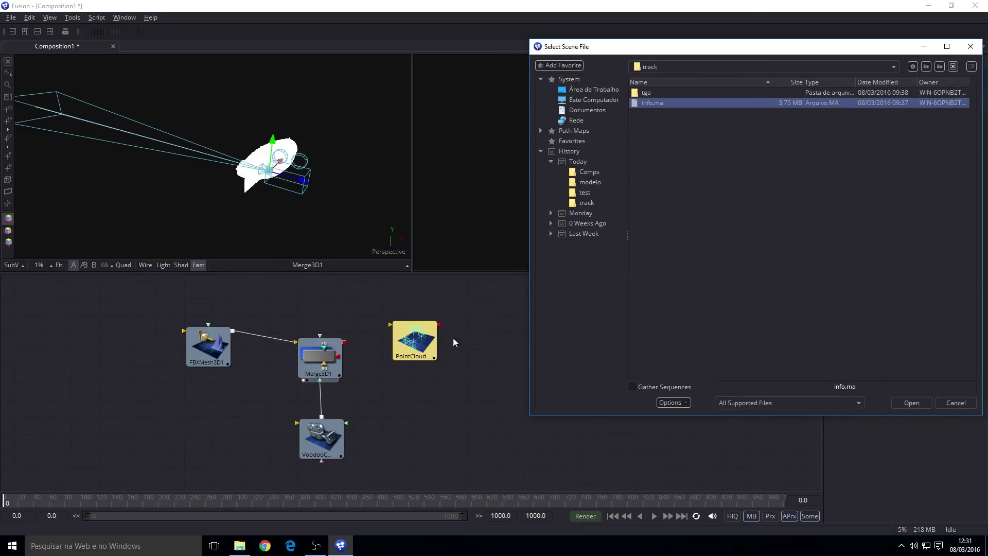
drag(767, 52, 523, 57)
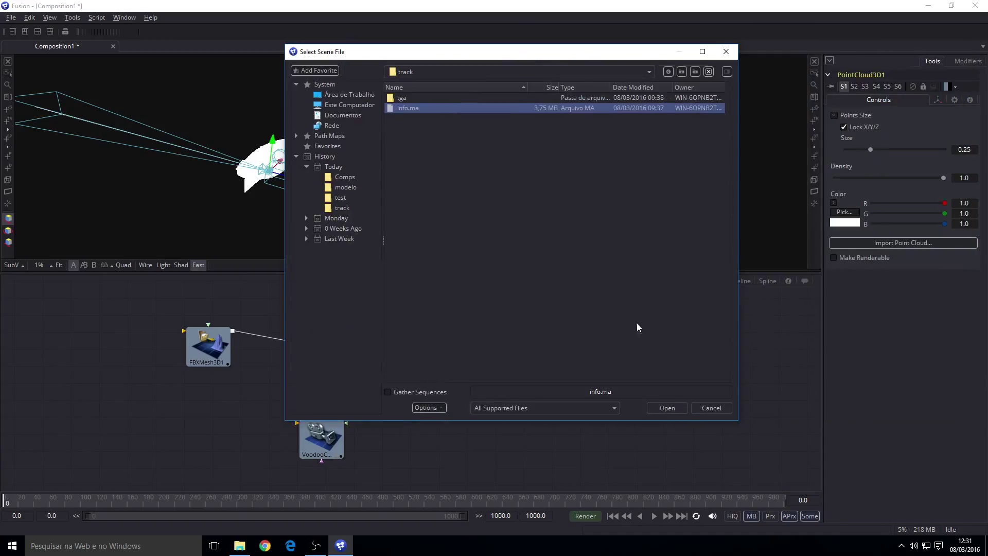
click(664, 408)
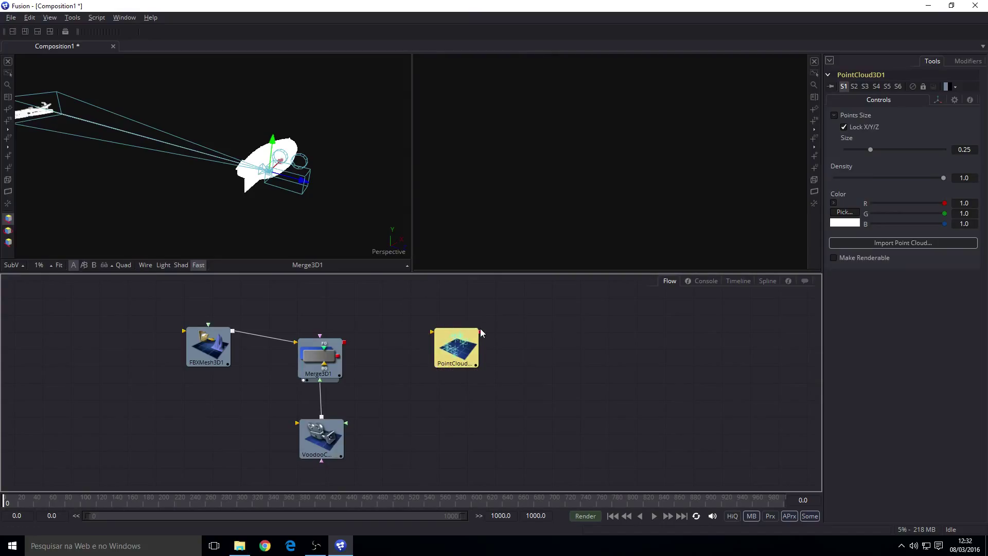
Step: Connect the point cloud output to Merge3D1, place its node above the merge, and inspect the points in the 3D view
drag(480, 331, 338, 360)
drag(453, 350, 335, 299)
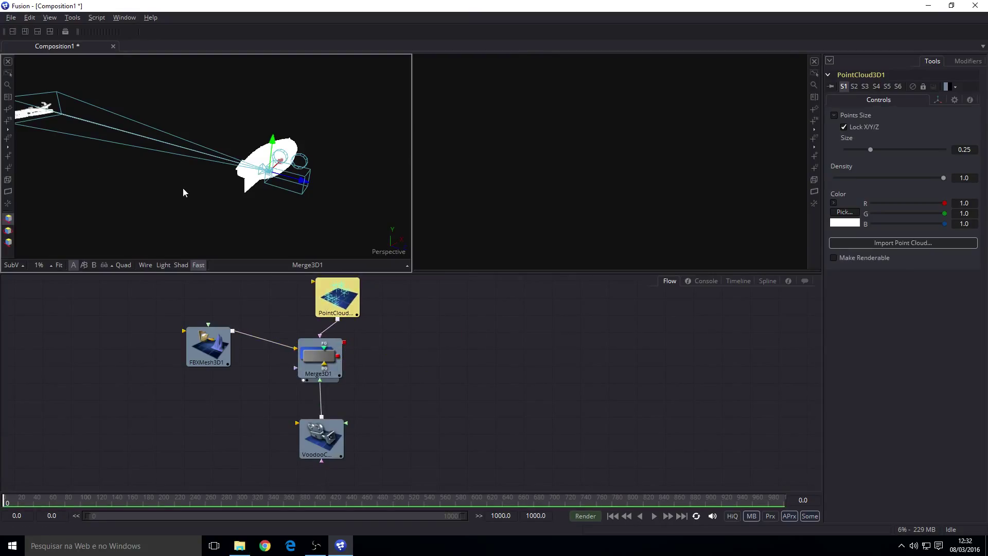
drag(183, 189, 124, 154)
drag(246, 188, 131, 161)
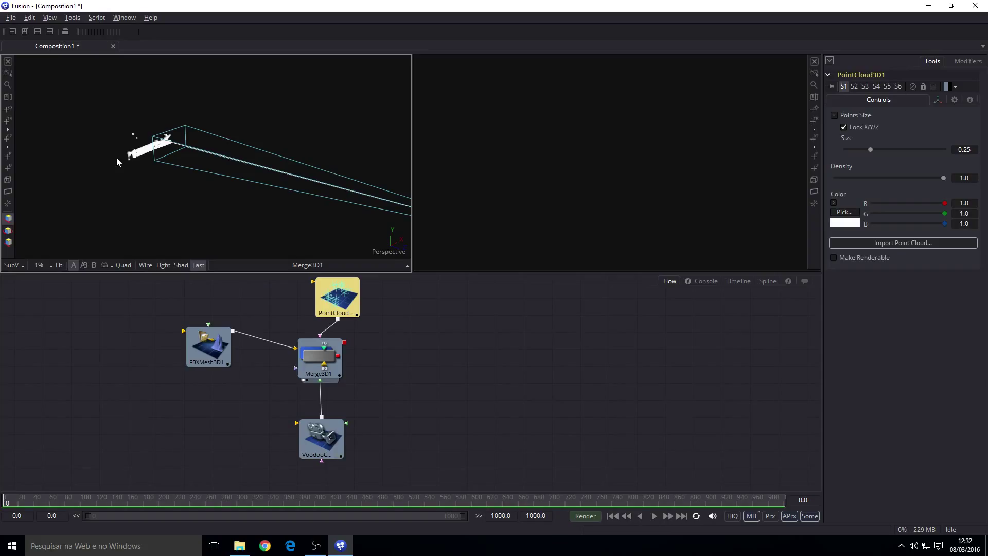
click(116, 157)
key(f)
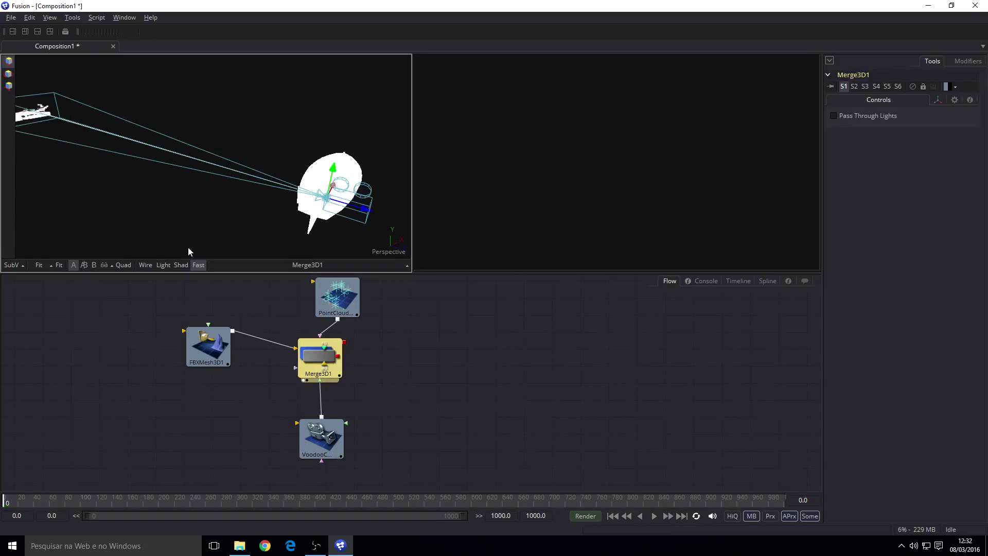
Step: Move the FBX mesh along its Z axis until it sits next to the point cloud, and select Merge3D1
click(202, 341)
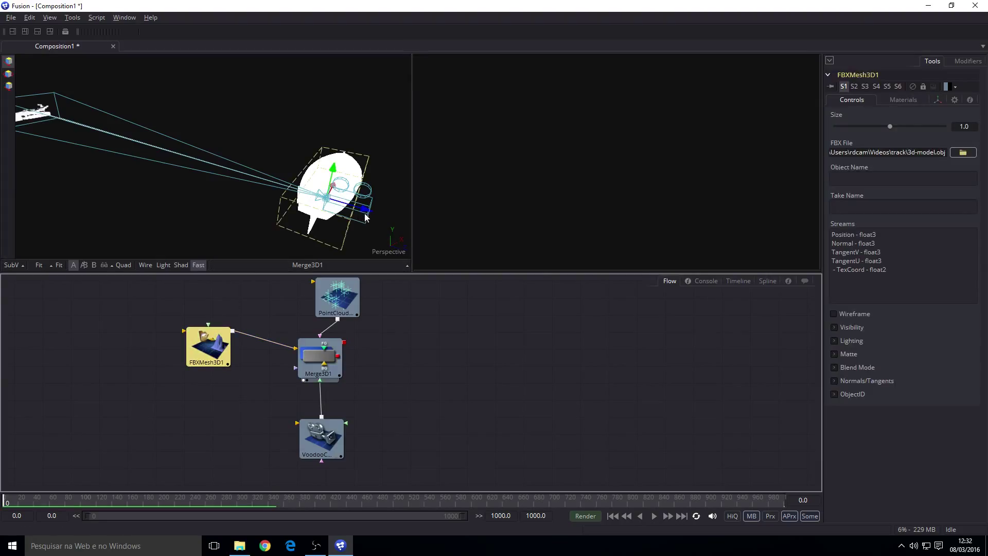
click(367, 211)
click(334, 375)
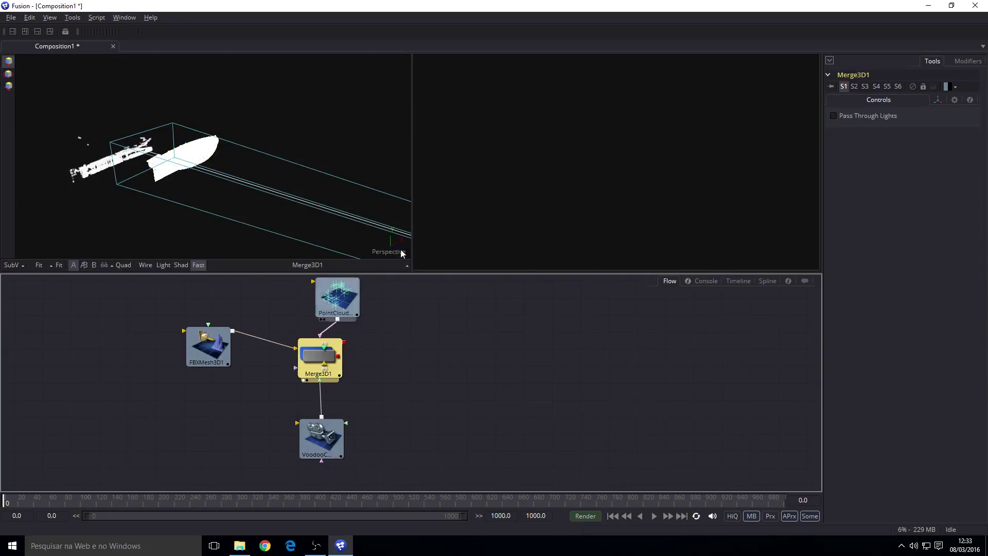
Step: Display Merge3D1 in the second viewer and frame the camera, mesh and point cloud there
drag(313, 350, 538, 167)
click(565, 170)
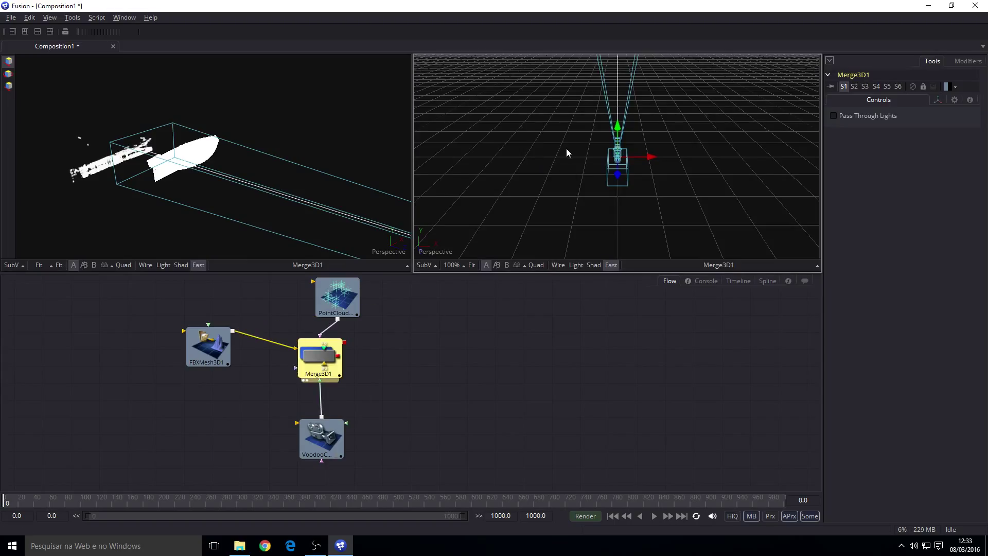
drag(566, 146, 595, 130)
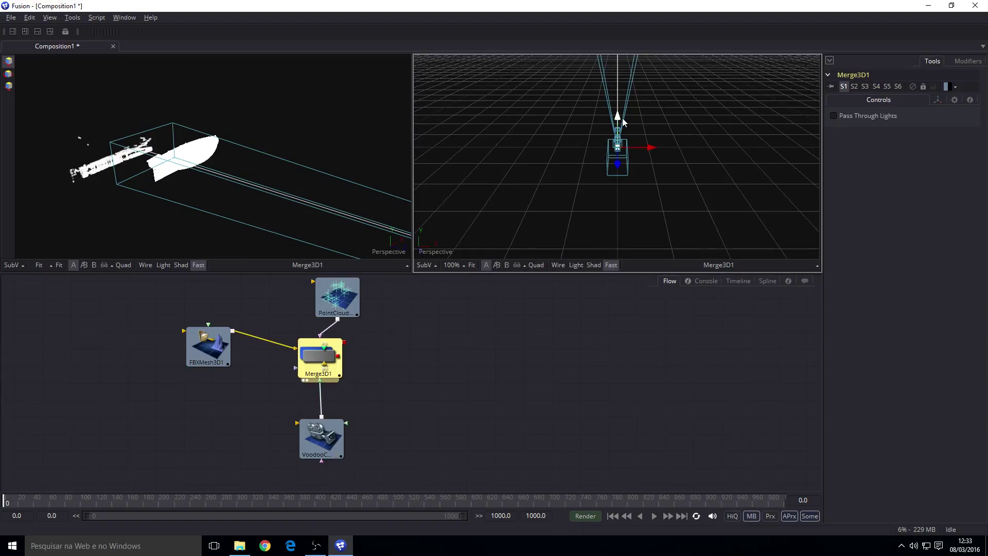
scroll(621, 116, down, 5)
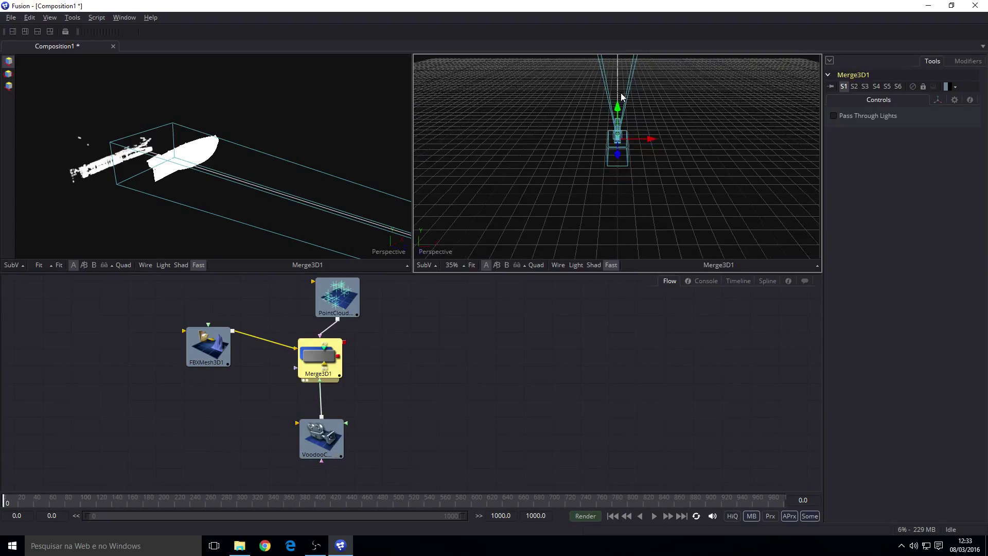
drag(619, 117, 620, 92)
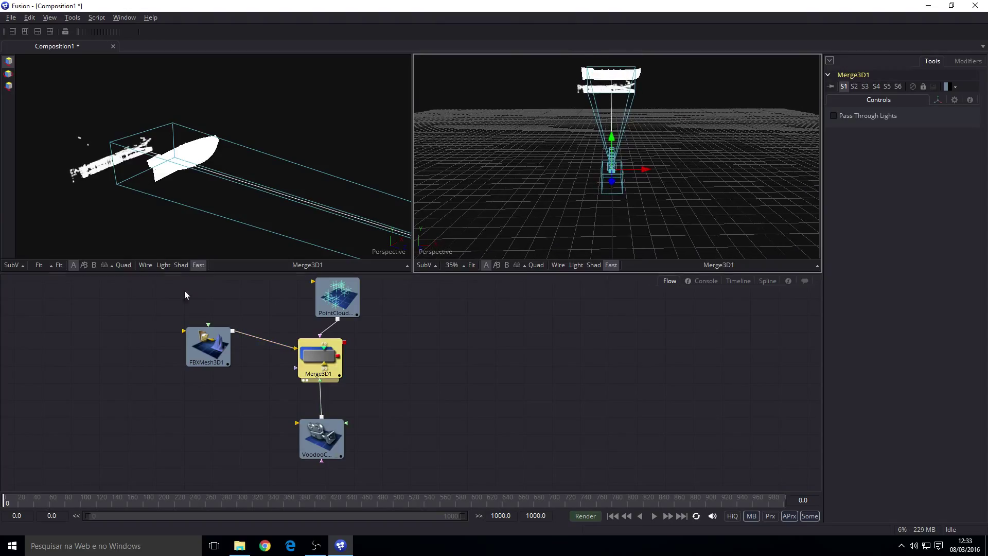
Step: Switch to File Explorer and load the wood image photos-2015-09-18-fst_472wjsi72p3.jpg from the track folder into the flow
click(463, 370)
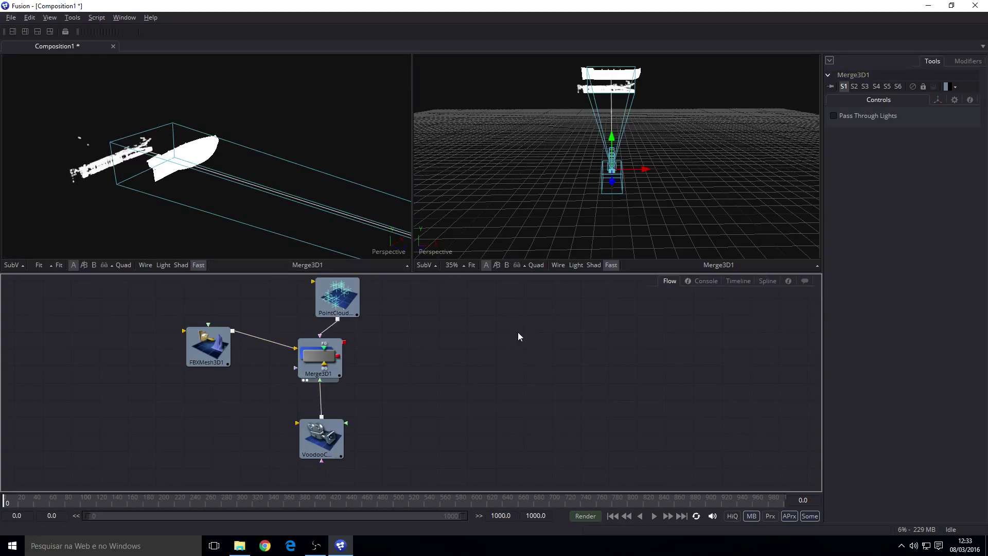
click(189, 351)
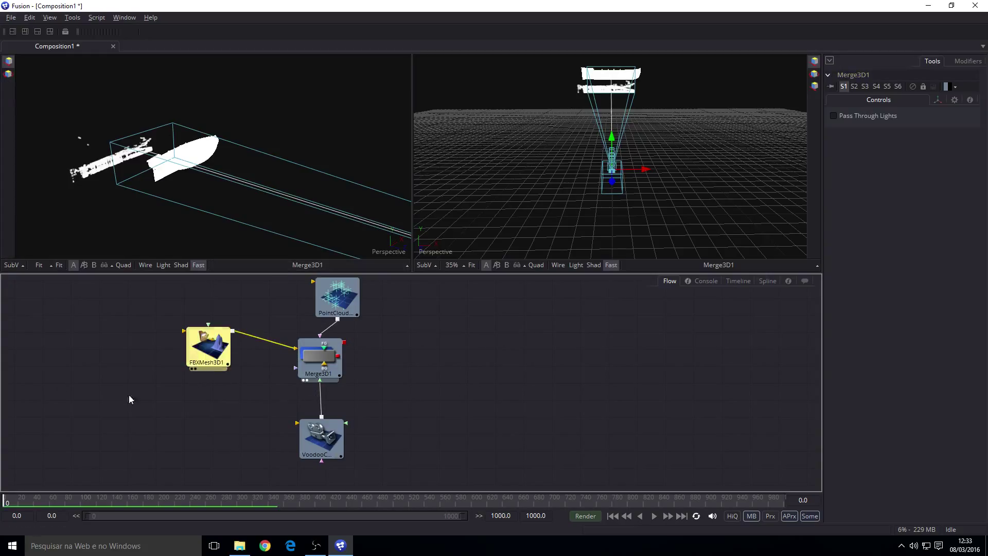
click(57, 381)
click(239, 545)
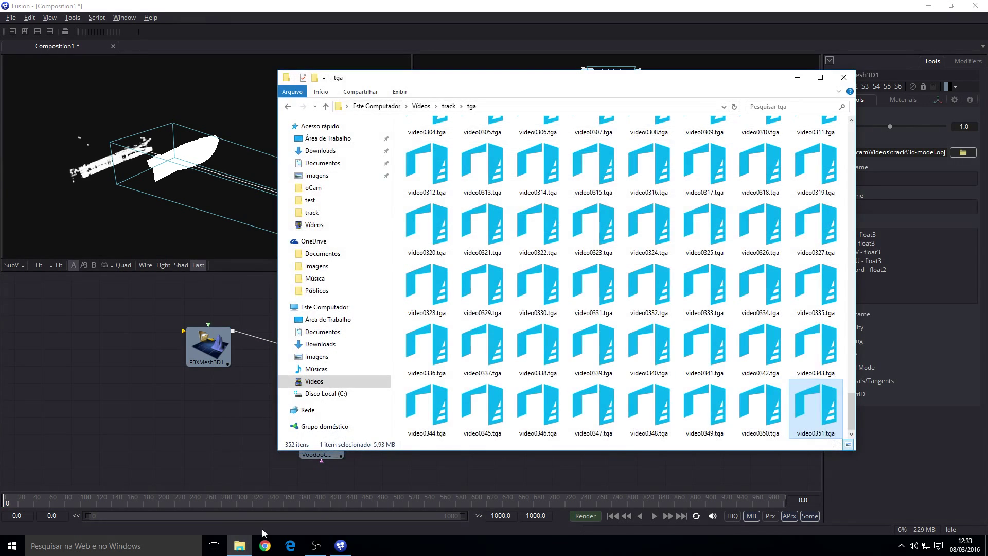
scroll(660, 186, up, 5)
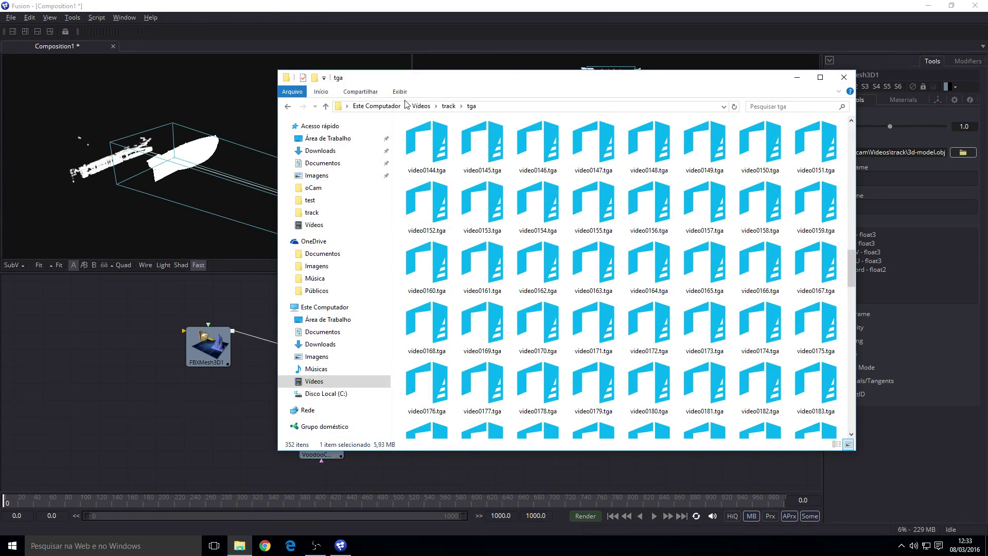
click(449, 106)
drag(652, 155, 97, 366)
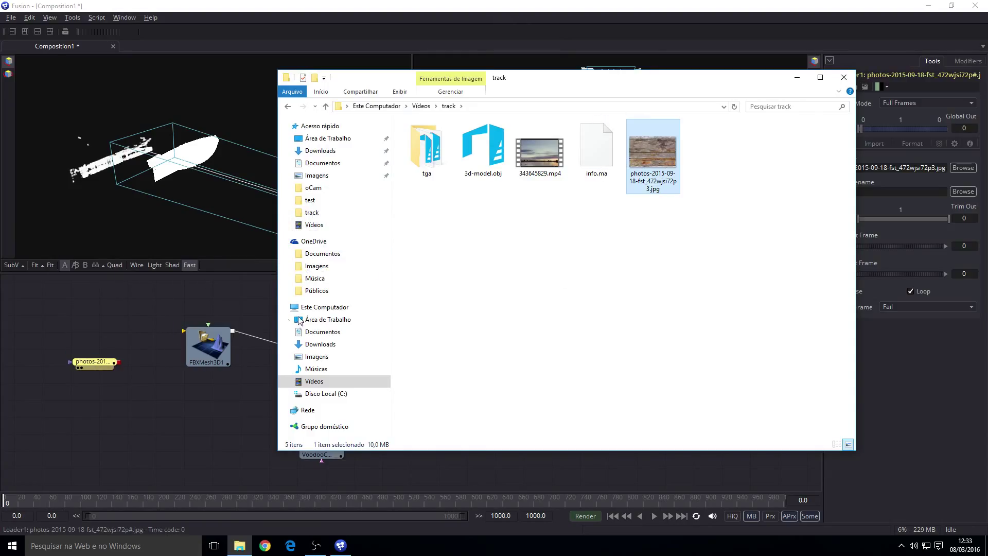
Step: Show the tile picture on the wood image loader and connect its output to FBXMesh3D1 as the boat's texture
click(108, 363)
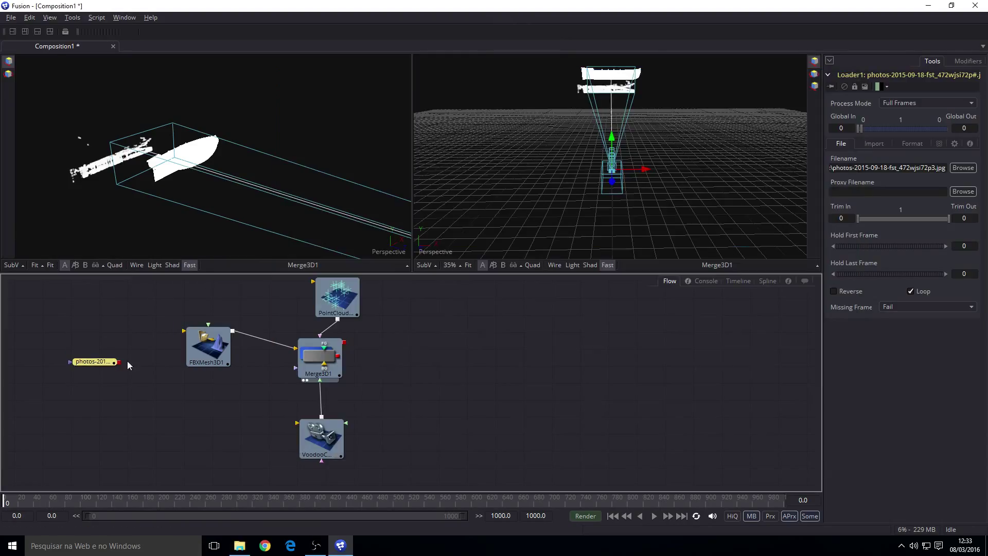
right_click(108, 363)
mouse_move(137, 175)
mouse_move(148, 197)
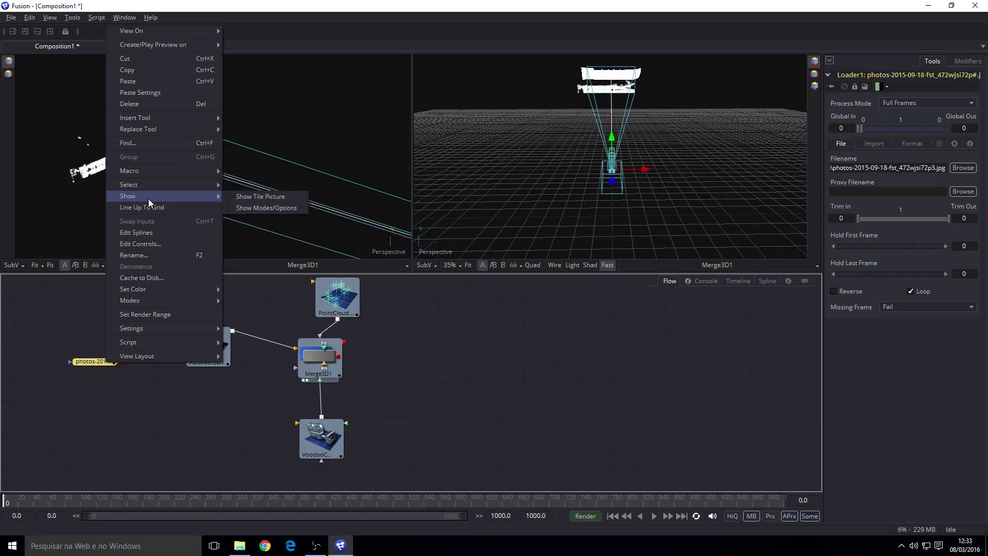
click(245, 200)
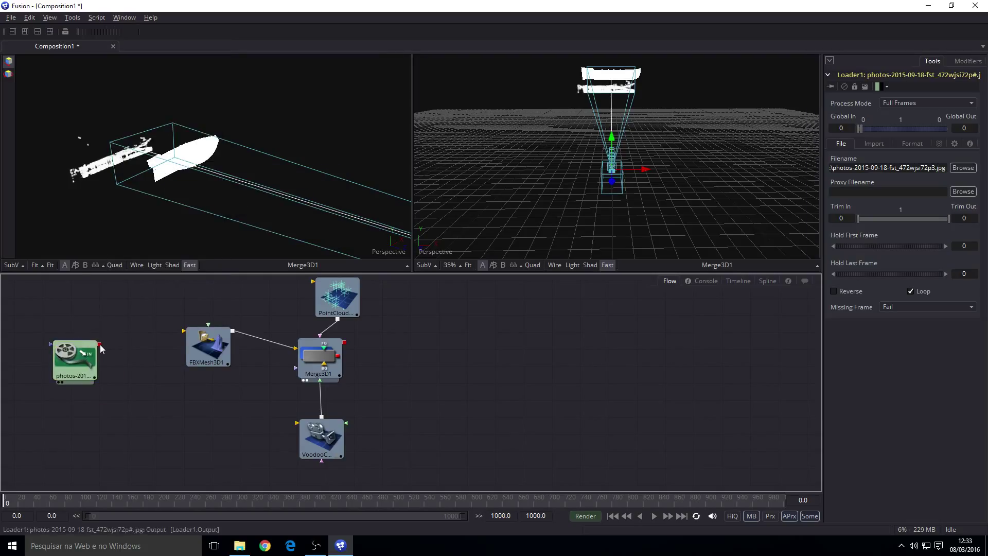
drag(101, 348, 183, 346)
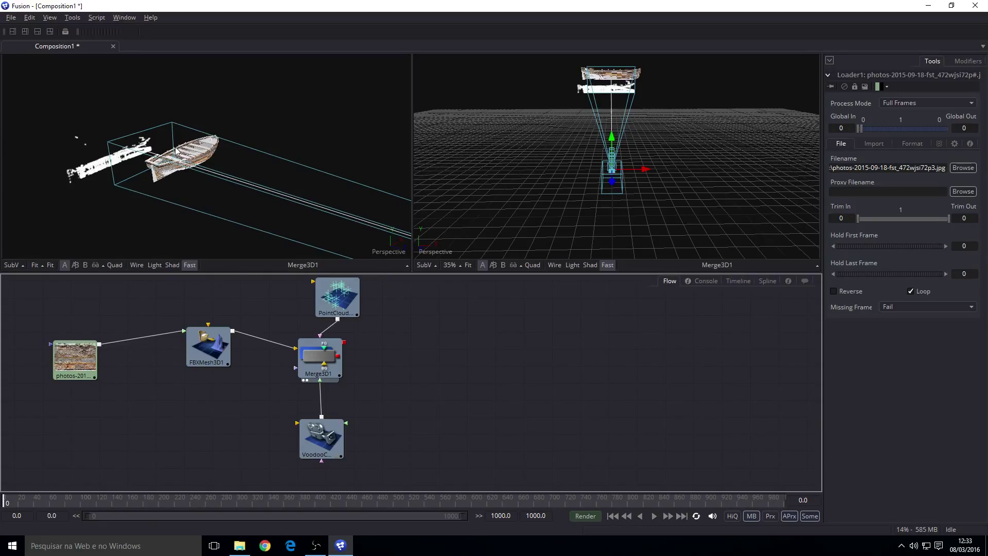
drag(176, 150, 166, 180)
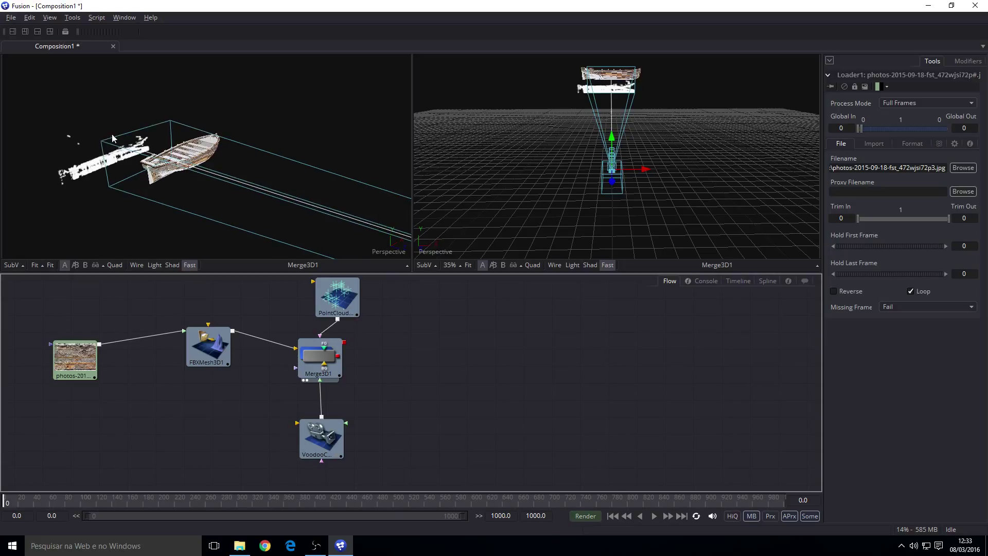
Step: Shorten the PointCloud3D1 segment in the timeline to end at frame 362
click(746, 280)
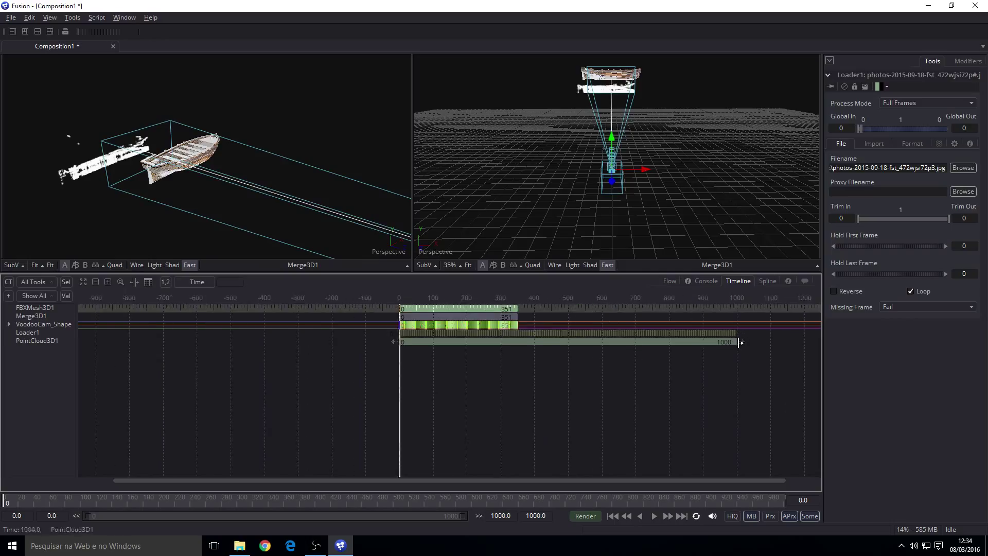
drag(731, 342, 499, 339)
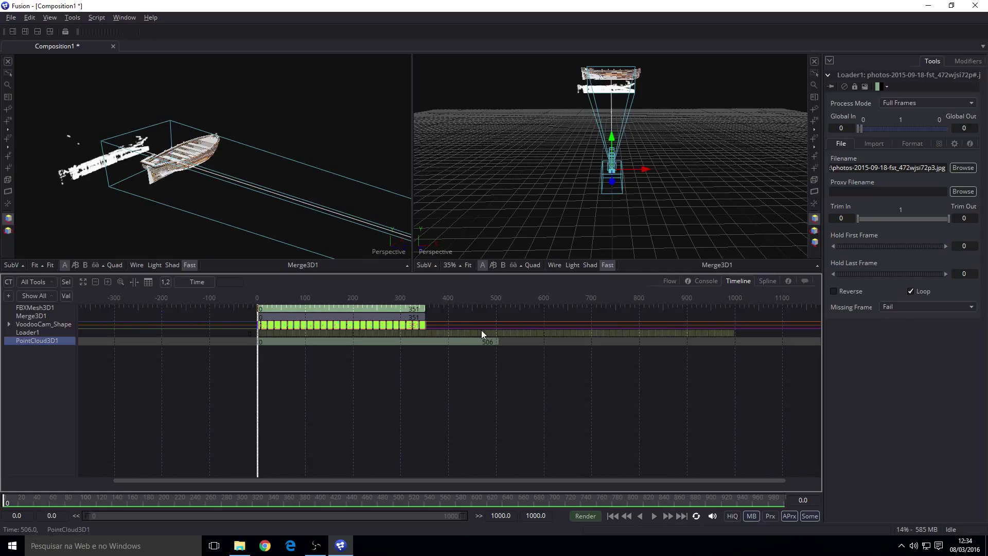
drag(480, 330, 411, 337)
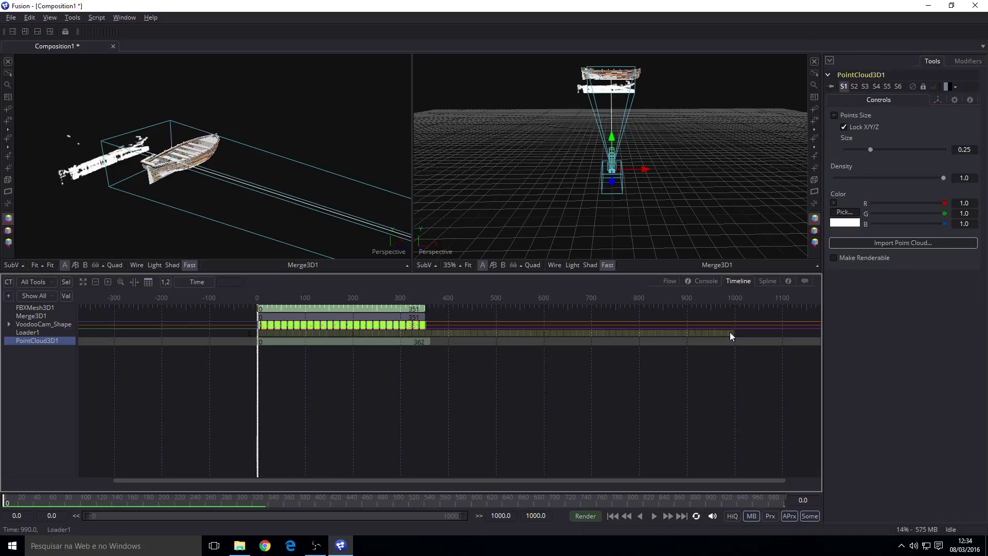
Step: Set the Global Out frame of the wood image loader Loader1 to 351
click(730, 332)
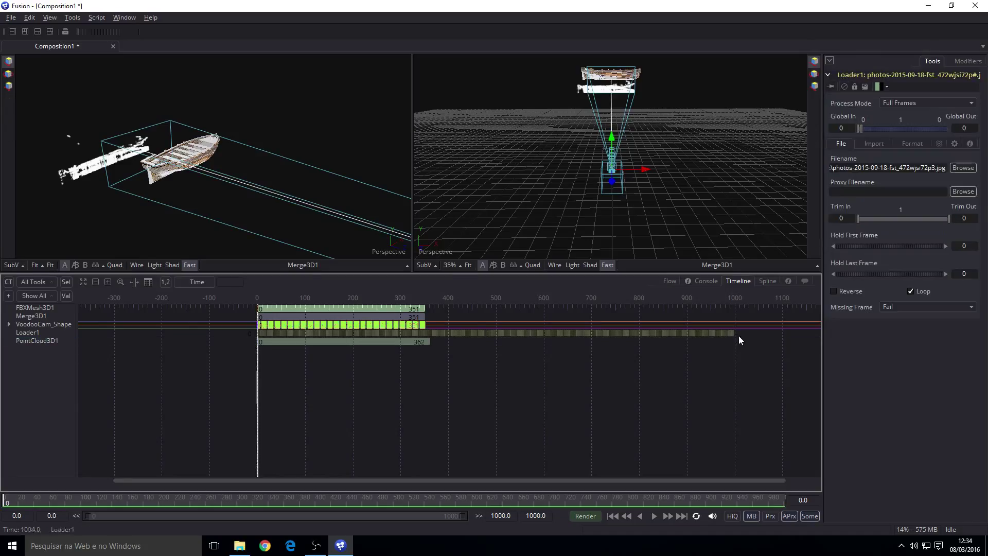
click(39, 332)
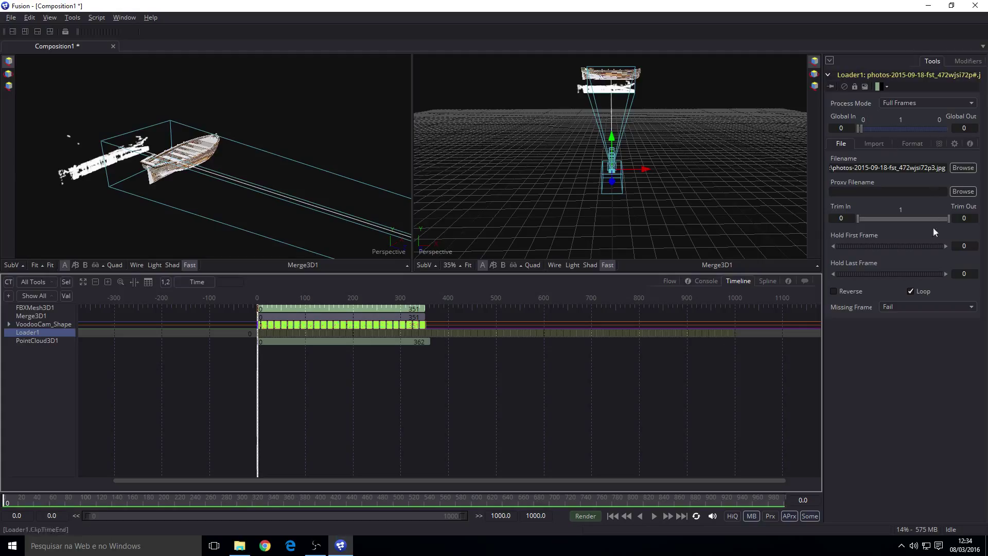
click(963, 128)
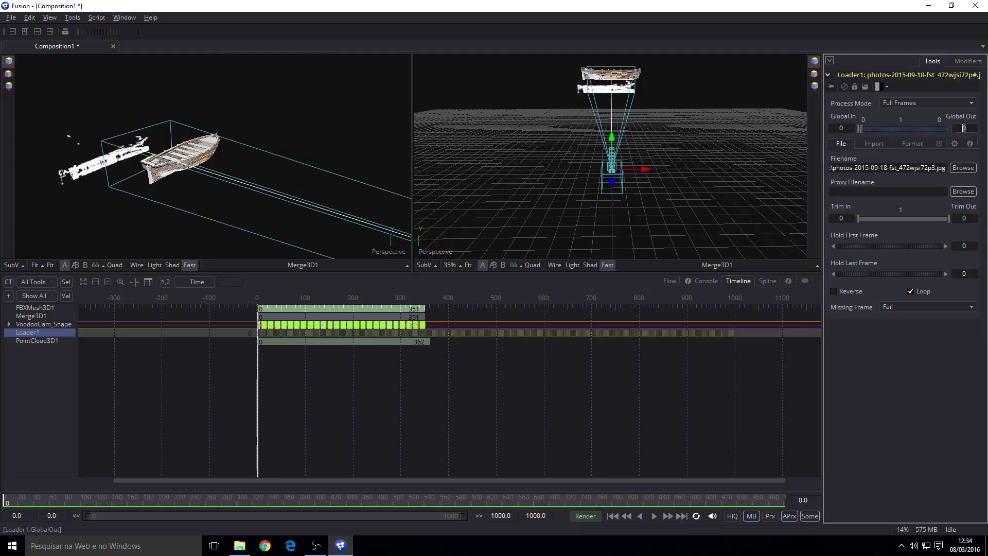
text(351)
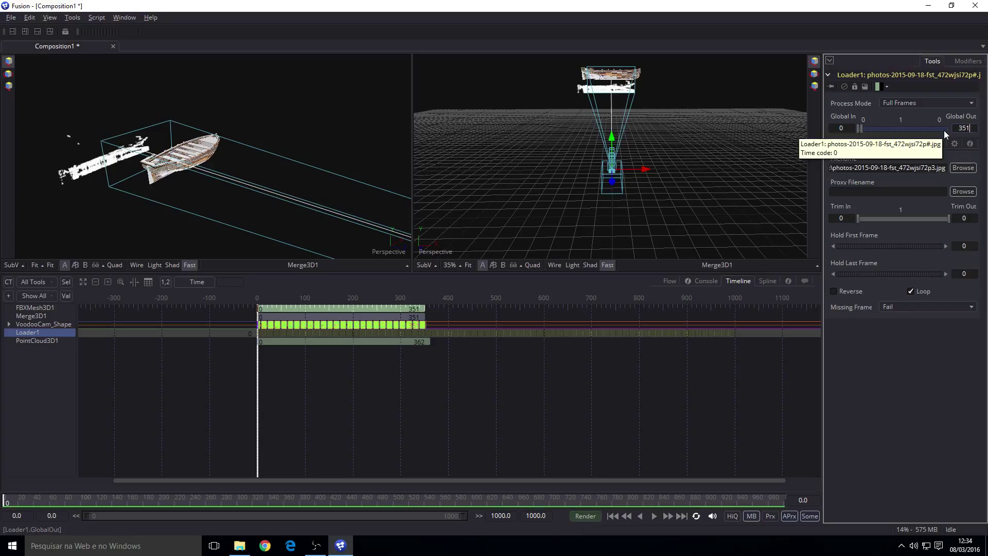
key(Tab)
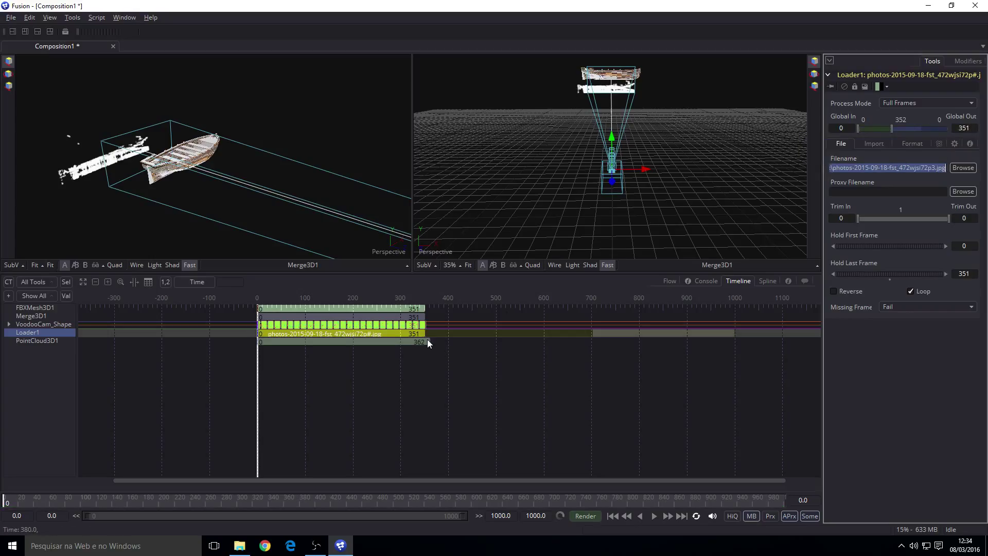
Step: Shorten the PointCloud3D1 segment to end at frame 353 and align its node above Merge3D1 in the flow
scroll(428, 347, up, 5)
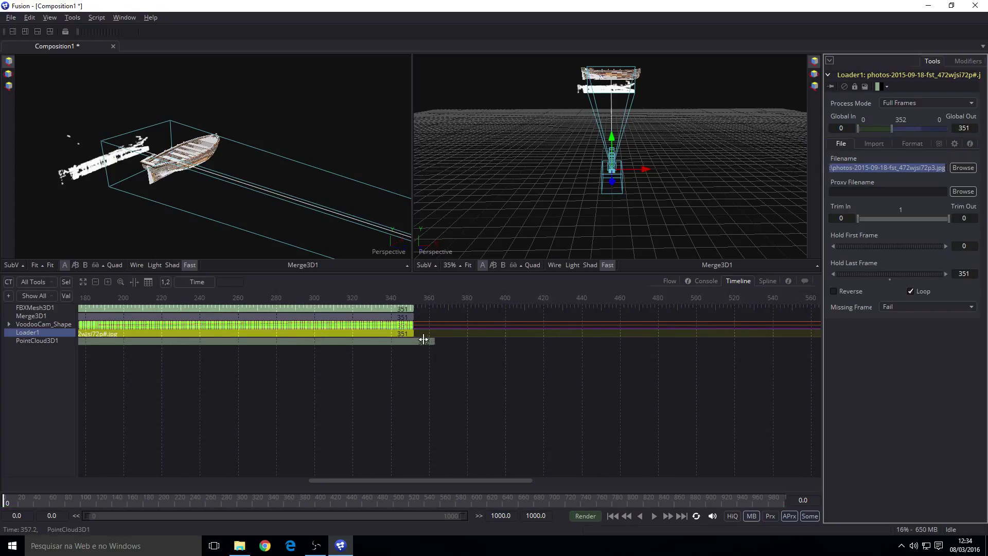
drag(433, 347, 416, 346)
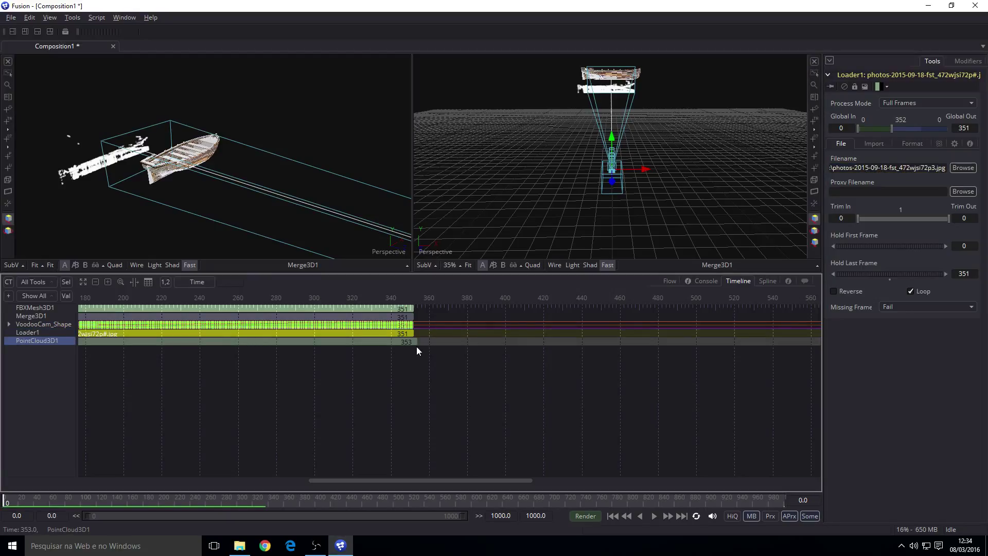
click(416, 346)
click(669, 281)
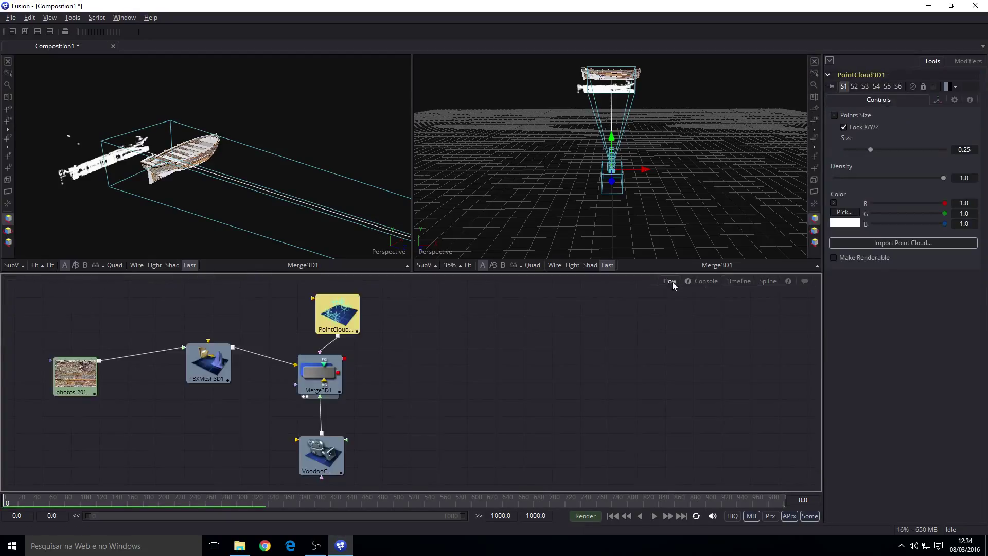
drag(332, 323, 319, 325)
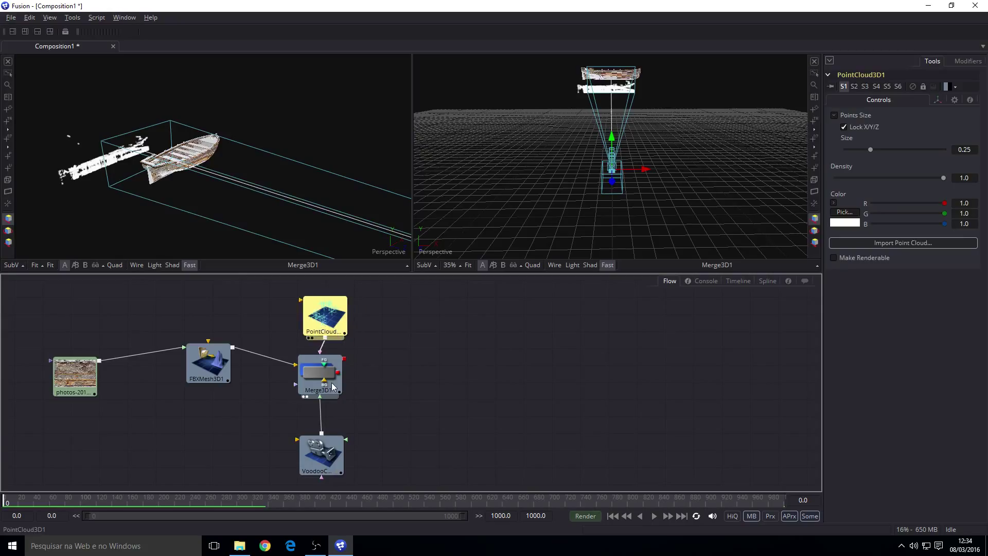
Step: Add a 2D Merge tool to the flow and place it in the empty area beyond Merge3D1
click(533, 368)
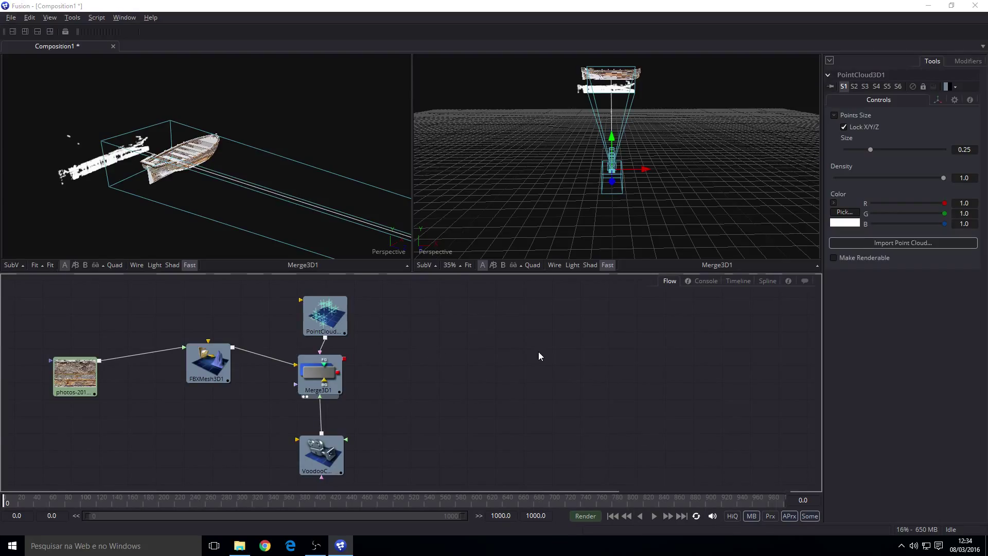
key(ctrl+space)
text(merge)
key(Down)
key(Up)
key(Return)
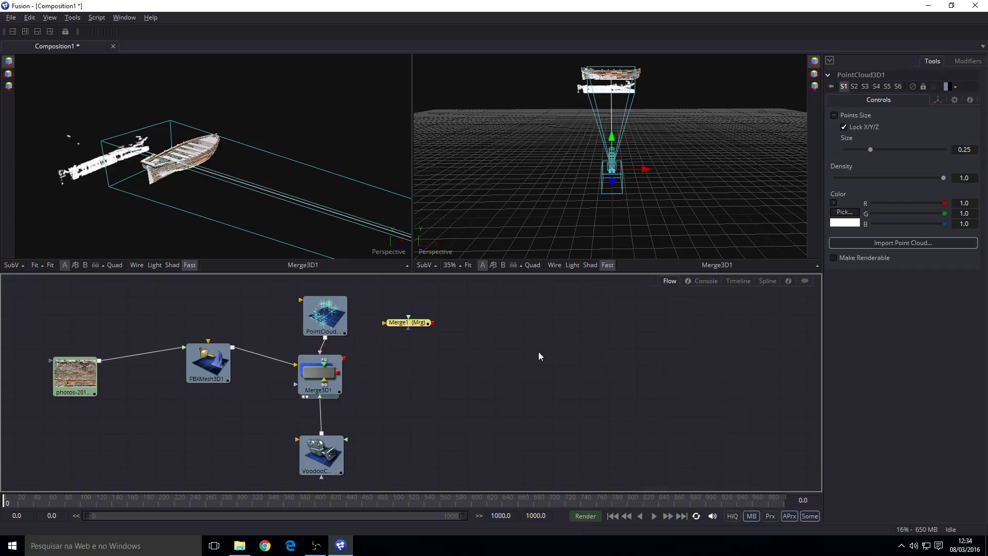
drag(404, 324, 478, 359)
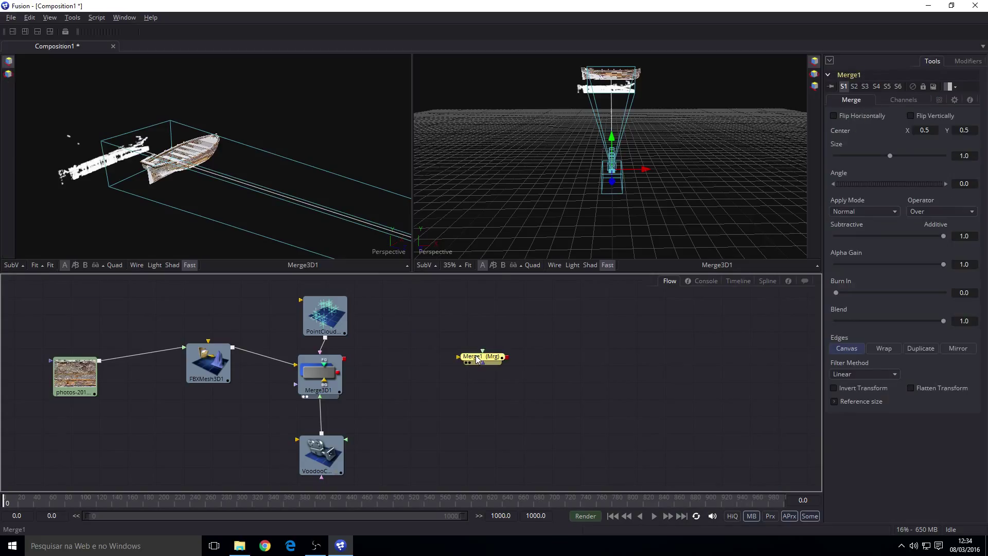
Step: Show the tile picture on the Merge1 node and move it slightly farther from Merge3D1
right_click(477, 358)
mouse_move(517, 389)
click(617, 388)
drag(483, 367, 522, 376)
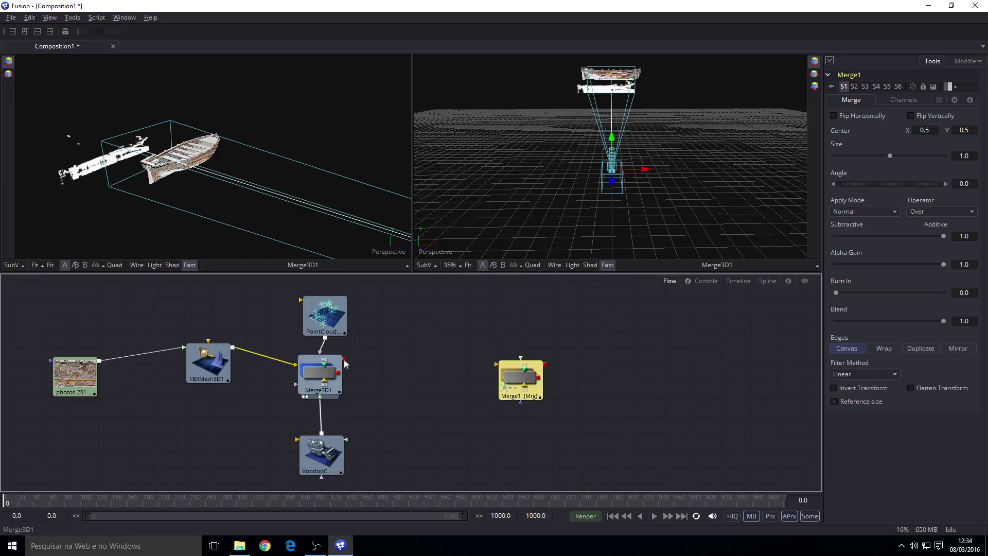
Step: Try to connect Merge3D1's output directly to Merge1, moving Merge1 farther away from it
drag(349, 364, 515, 393)
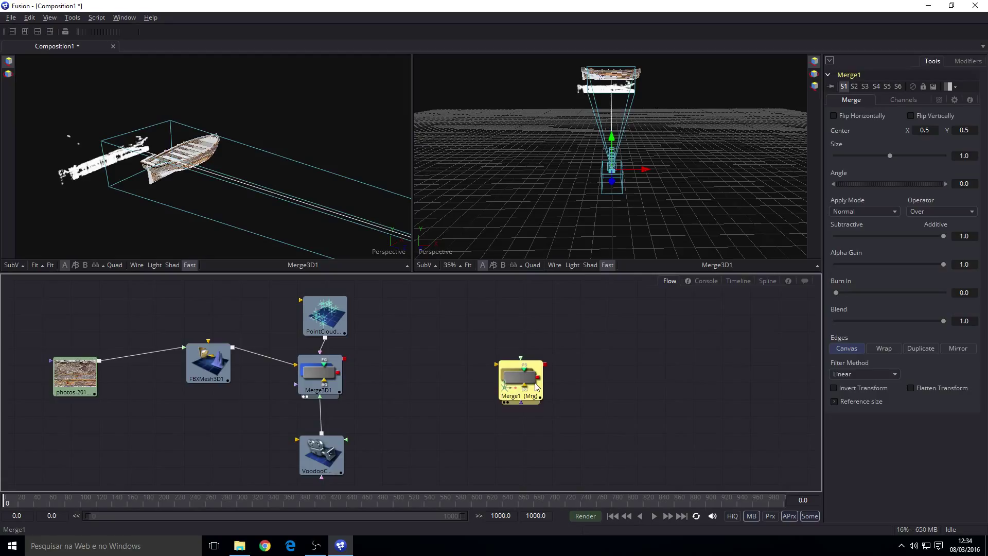
drag(535, 389, 523, 406)
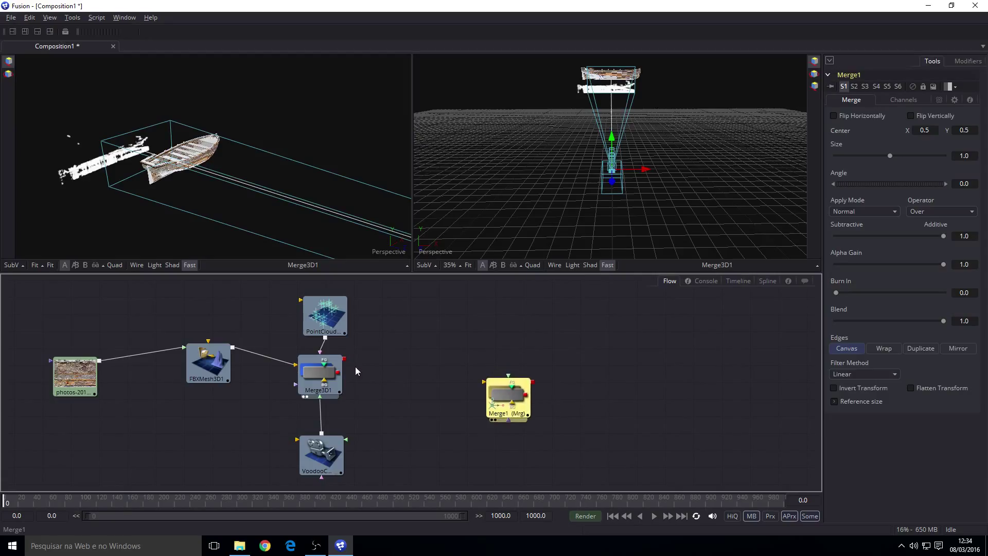
drag(518, 389, 561, 355)
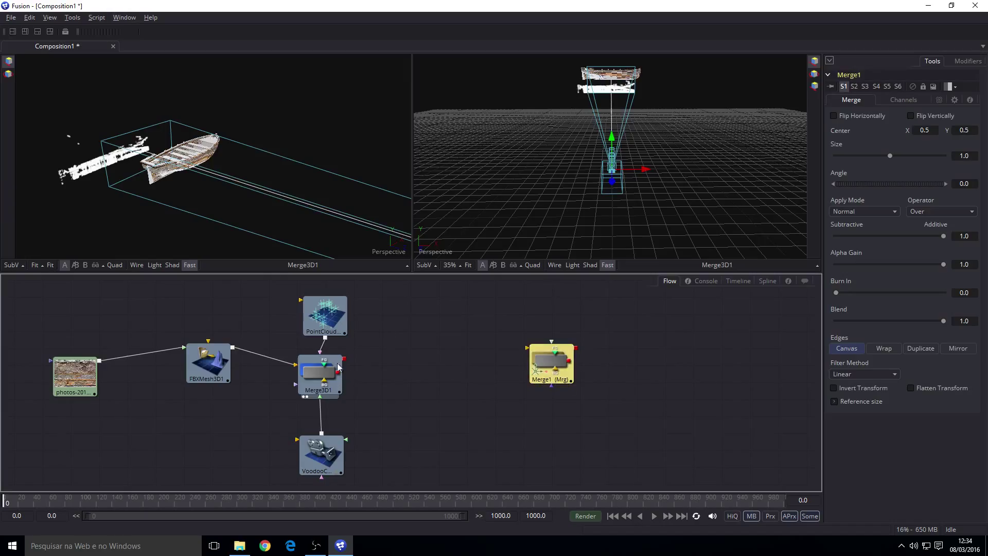
Step: Add a Renderer 3D tool between Merge3D1 and Merge1 and show its tile picture
click(455, 373)
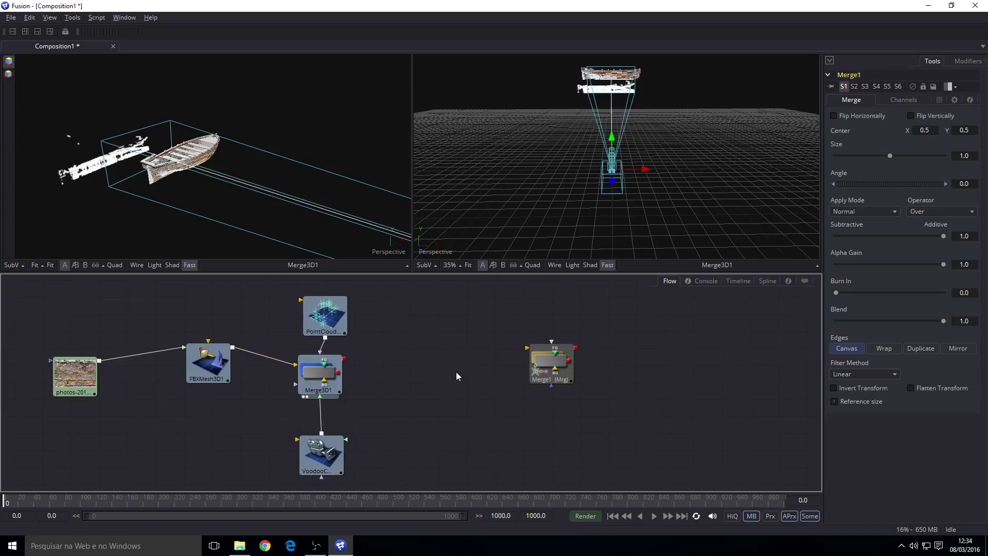
key(ctrl+space)
text(render)
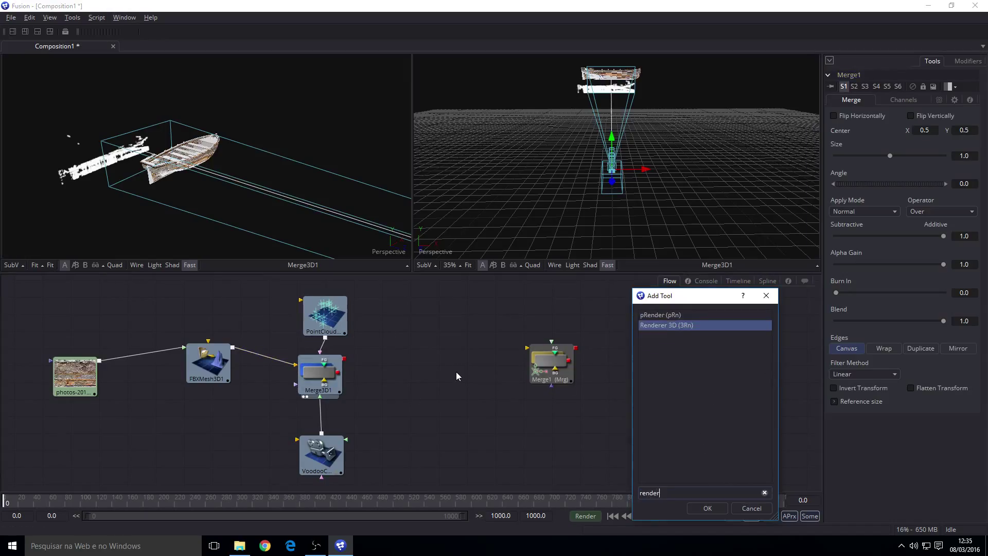
key(Return)
click(456, 375)
right_click(456, 374)
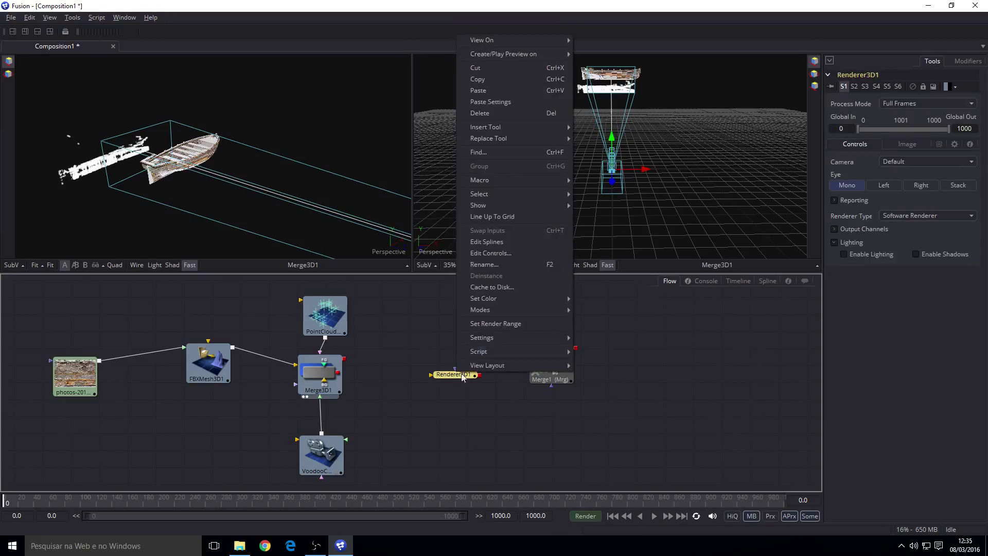
mouse_move(534, 214)
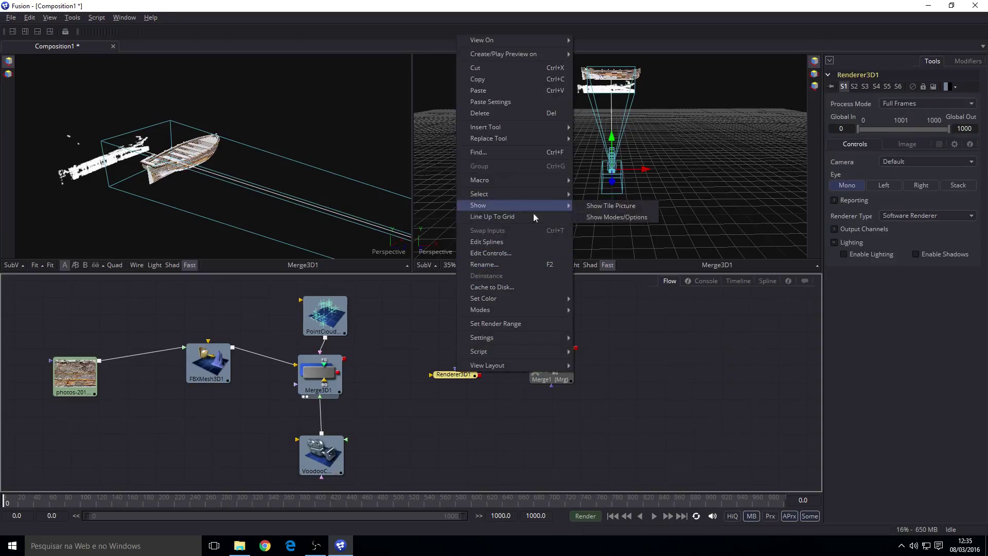
click(611, 206)
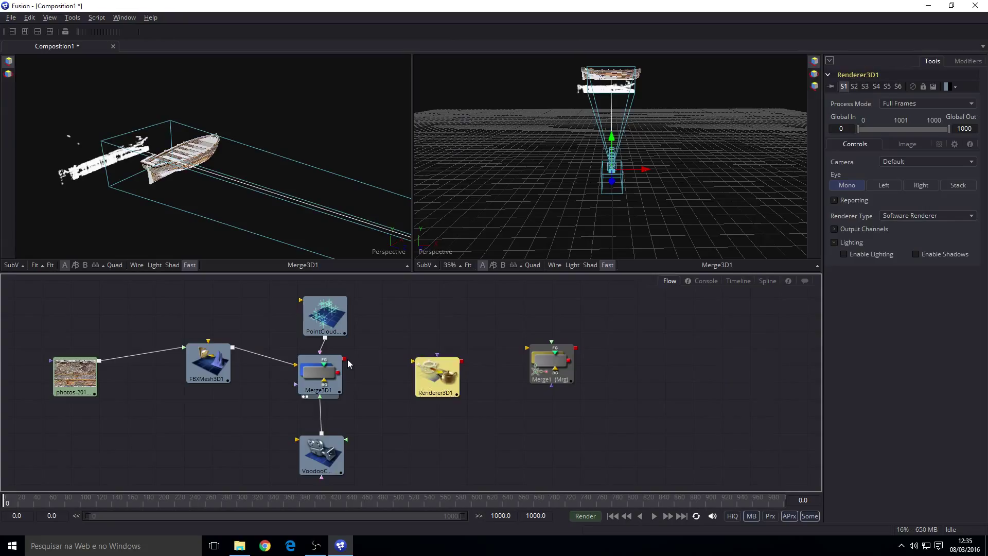
Step: Connect Merge3D1 through Renderer3D1 to Merge1's foreground input and move Merge1 closer to the renderer
drag(343, 358, 552, 380)
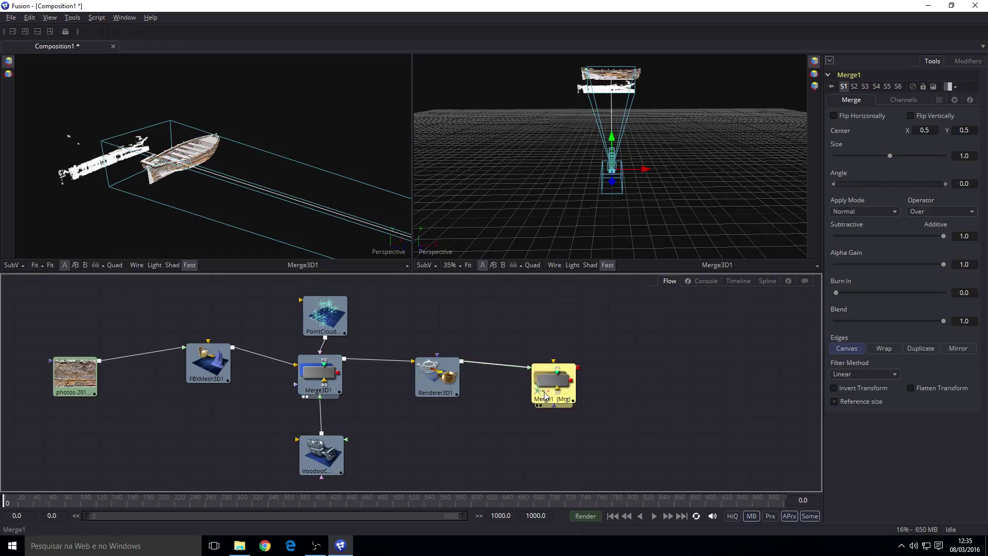
drag(549, 379, 533, 379)
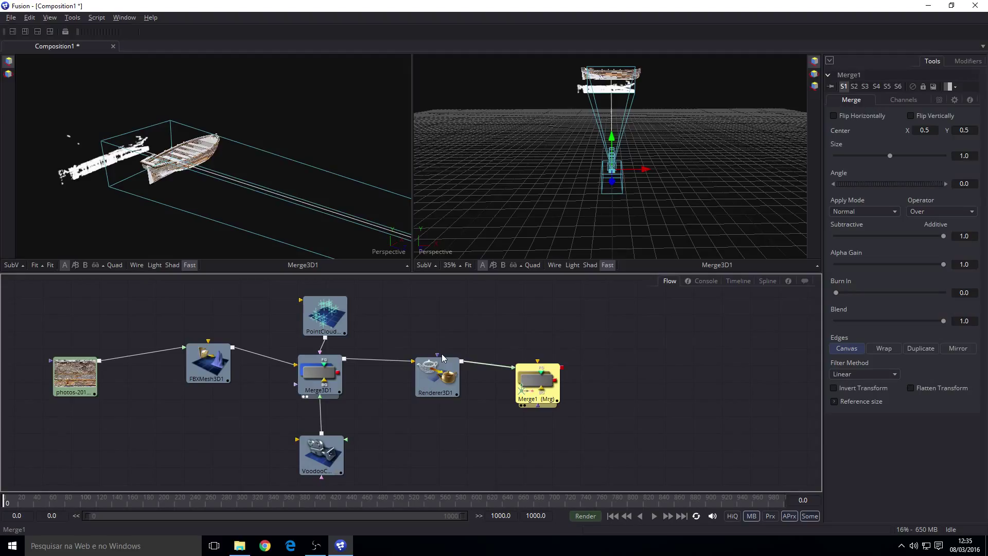
click(409, 413)
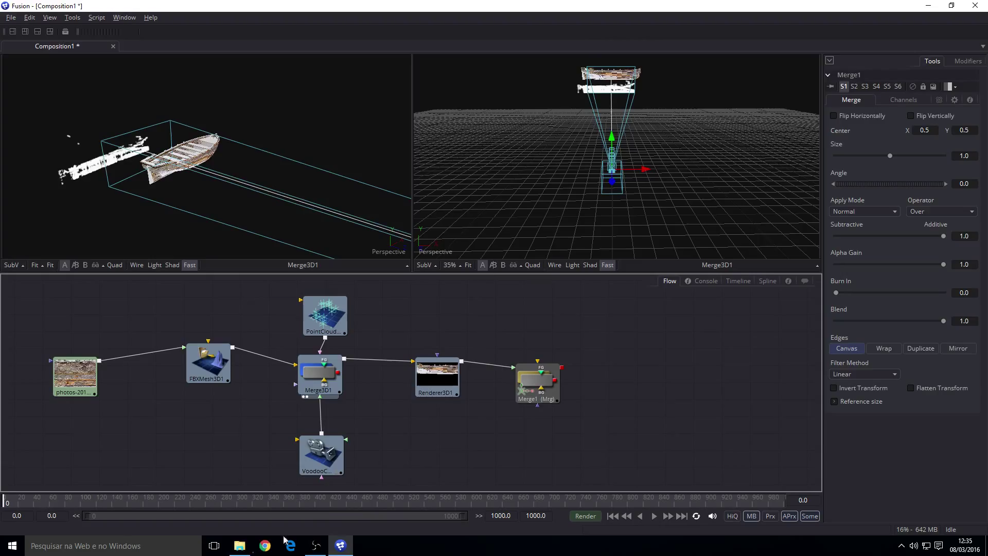
Step: Switch to File Explorer and load the footage sequence starting with video0000.tga from the track\tga folder into the flow
click(229, 550)
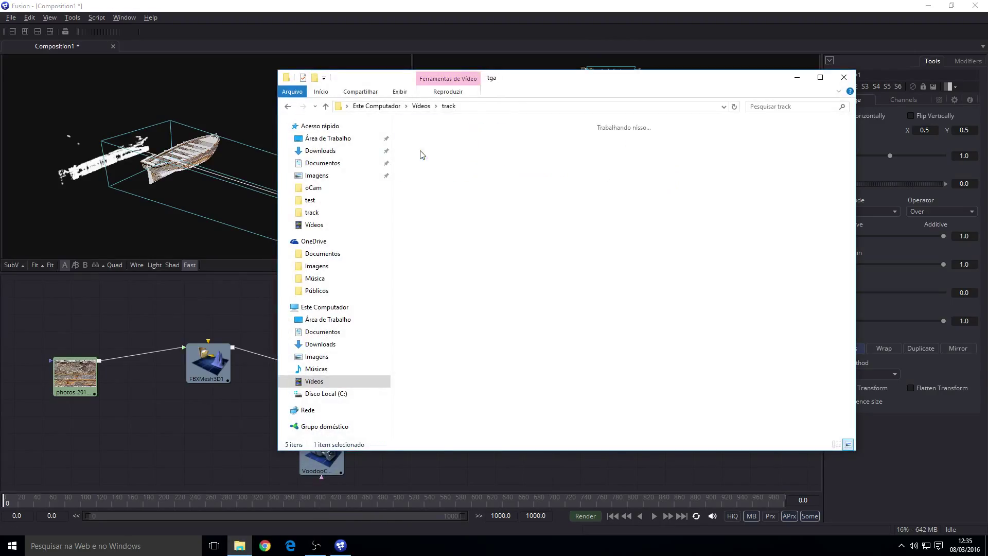
drag(535, 82, 899, 275)
drag(791, 339, 491, 315)
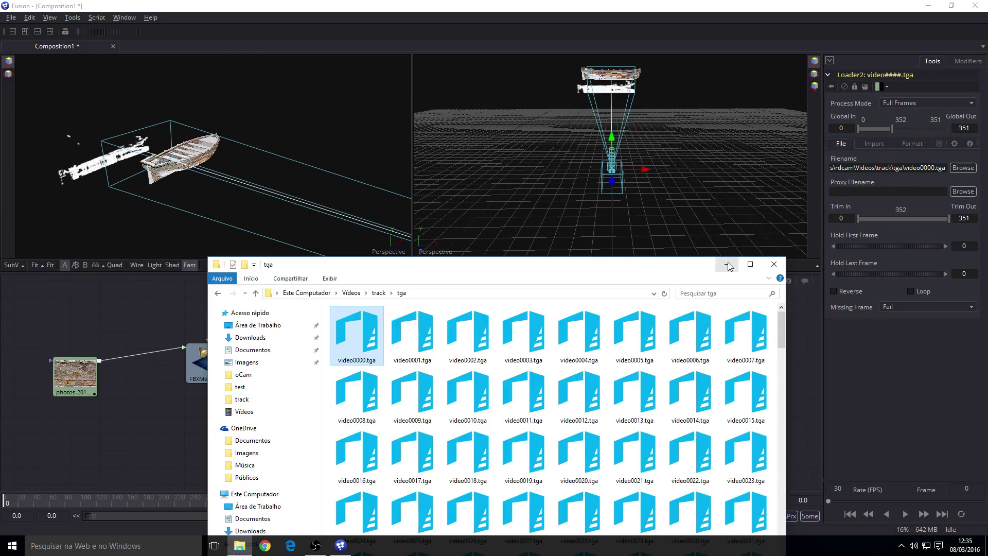
click(492, 315)
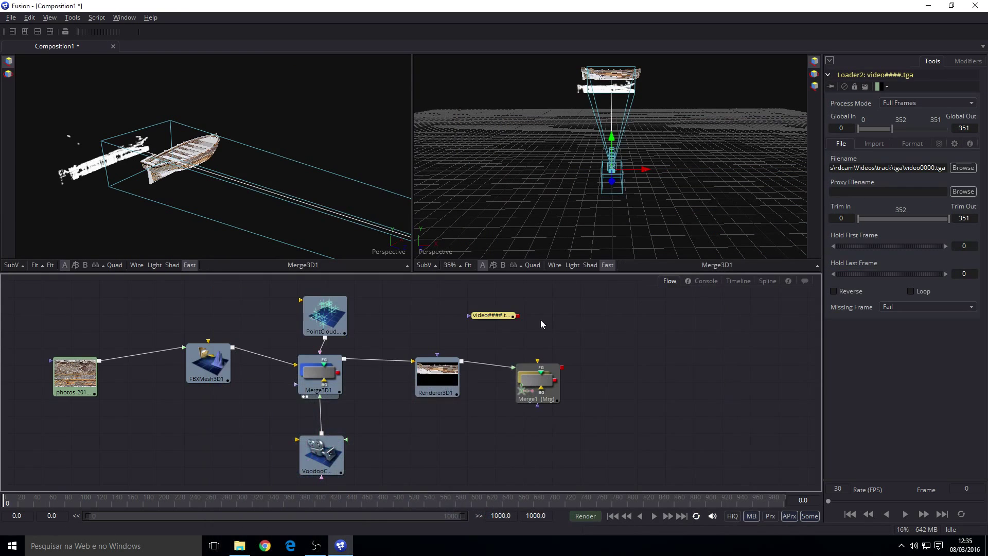
Step: Show the tile picture on the video loader, place it above Merge1 and connect it as the background
right_click(489, 316)
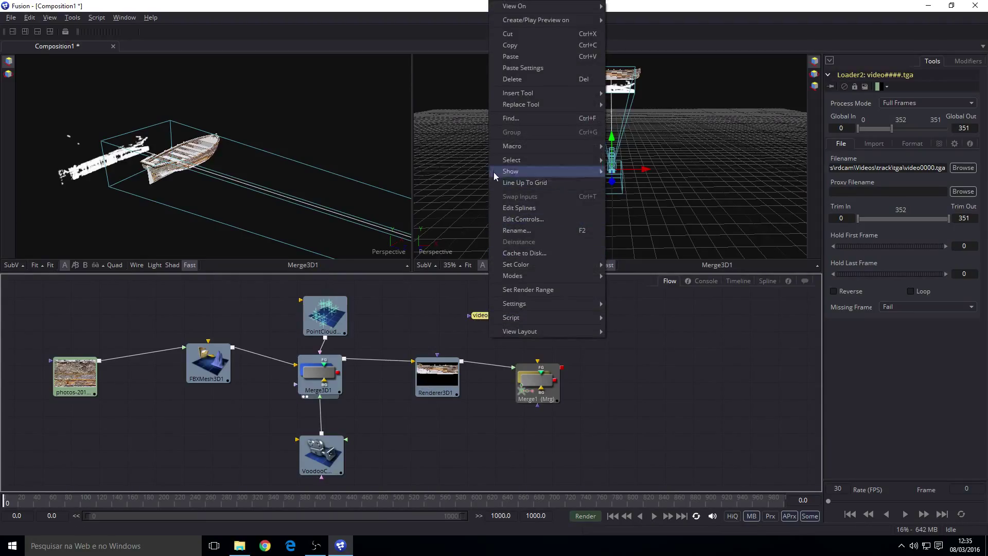
mouse_move(509, 173)
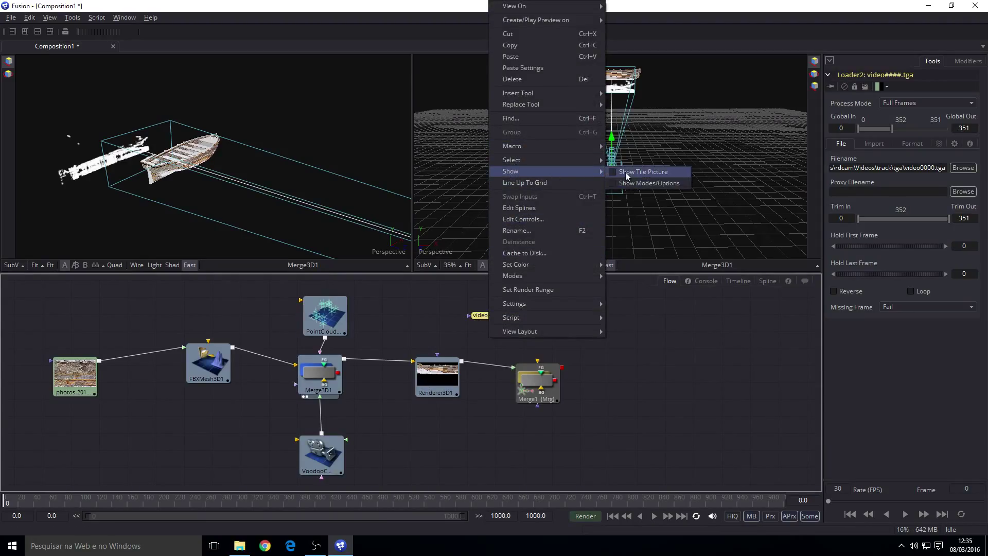
click(638, 172)
drag(498, 323, 553, 302)
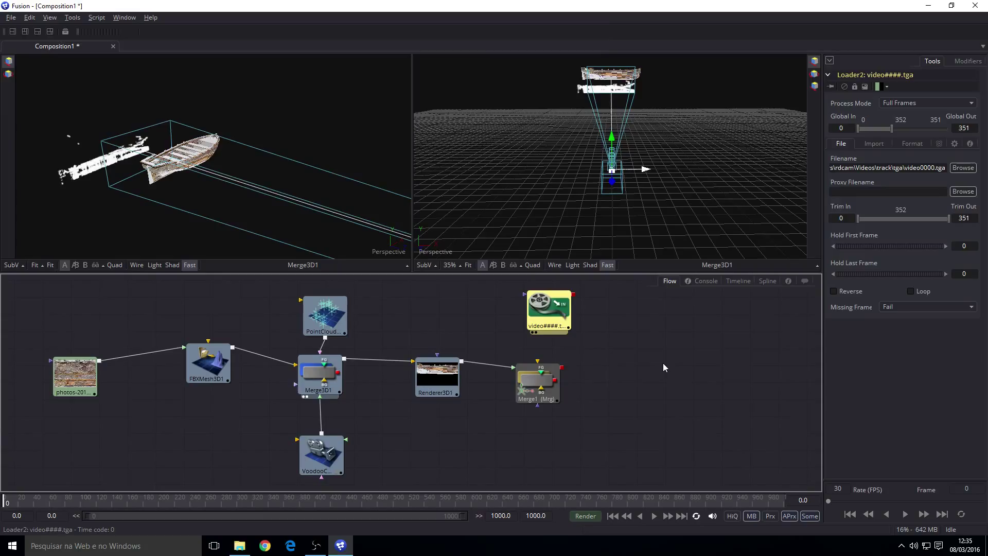
click(586, 378)
drag(550, 315, 537, 365)
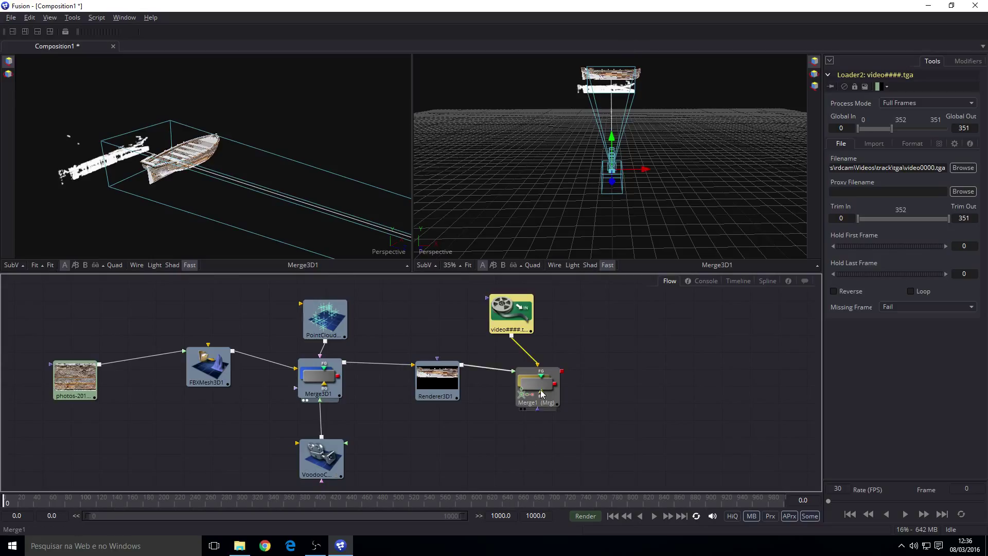
Step: Display Merge1 in the second viewer and fit the whole composite in view
drag(538, 386, 547, 138)
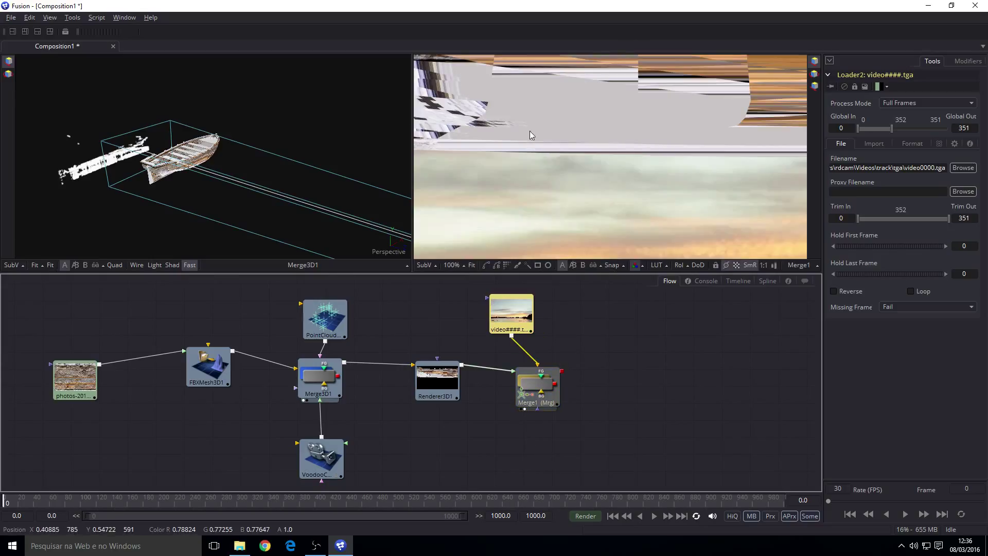
scroll(585, 143, down, 8)
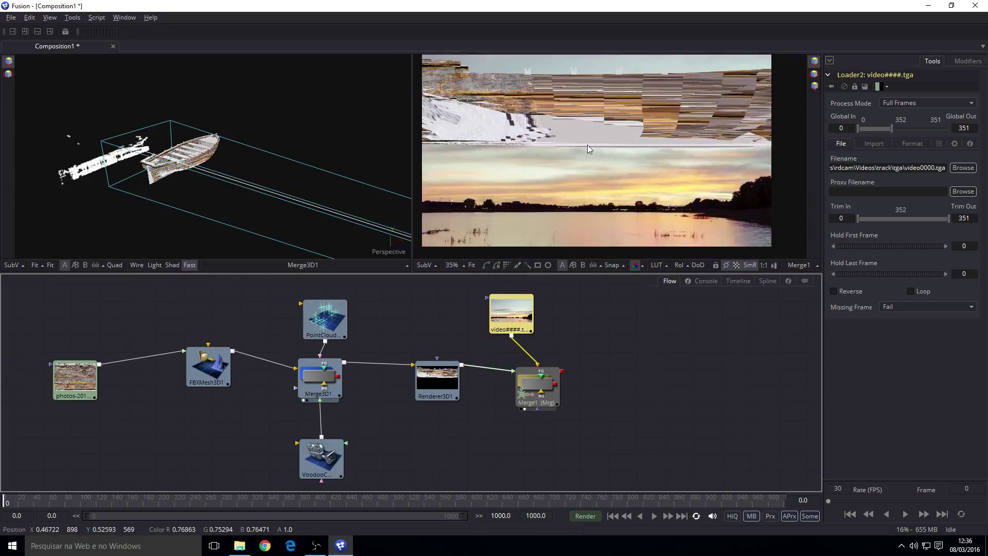
scroll(588, 144, up, 3)
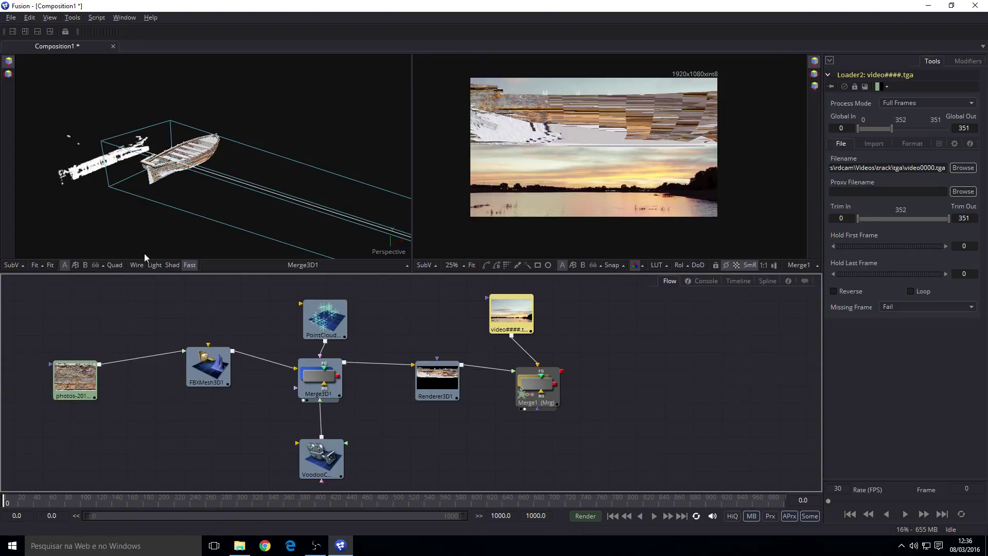
click(78, 381)
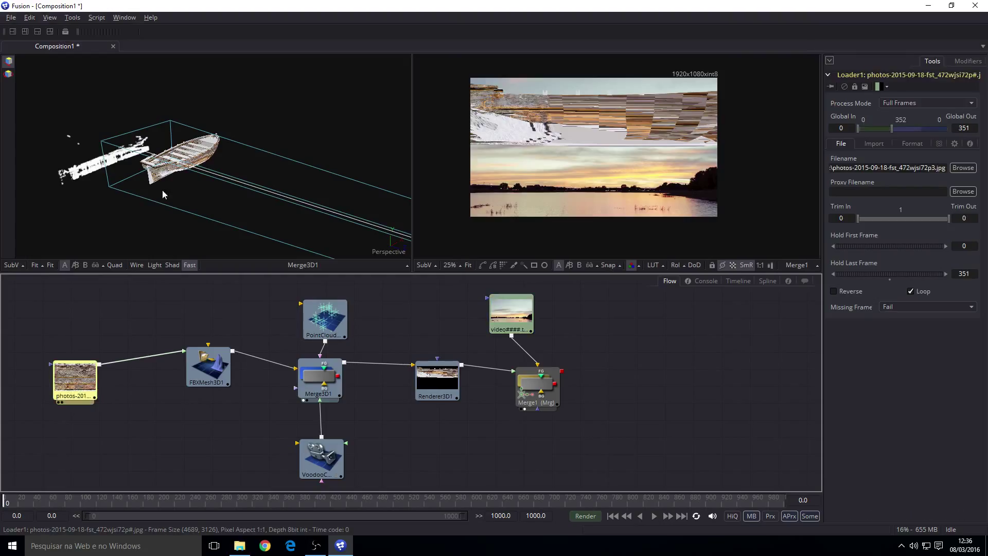
drag(189, 371, 175, 224)
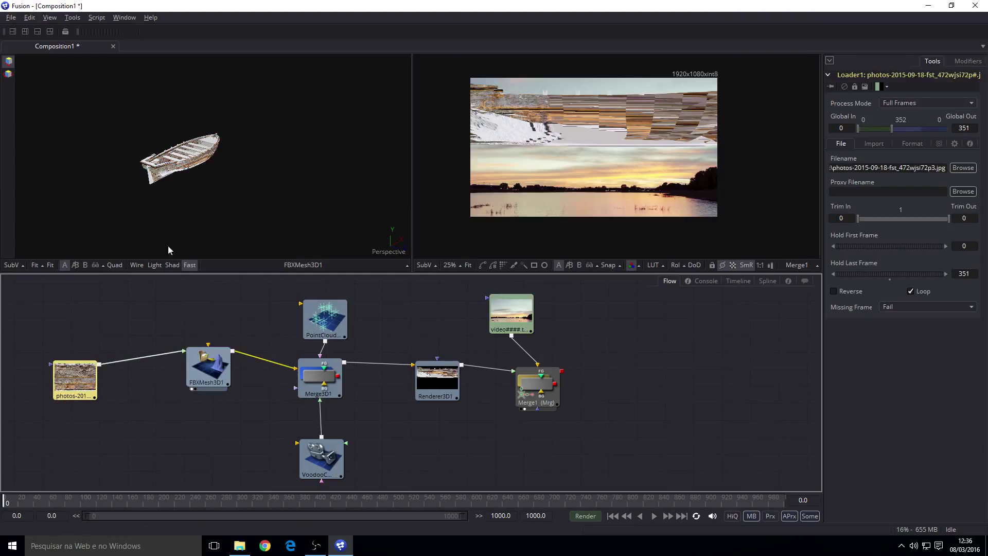
key(1)
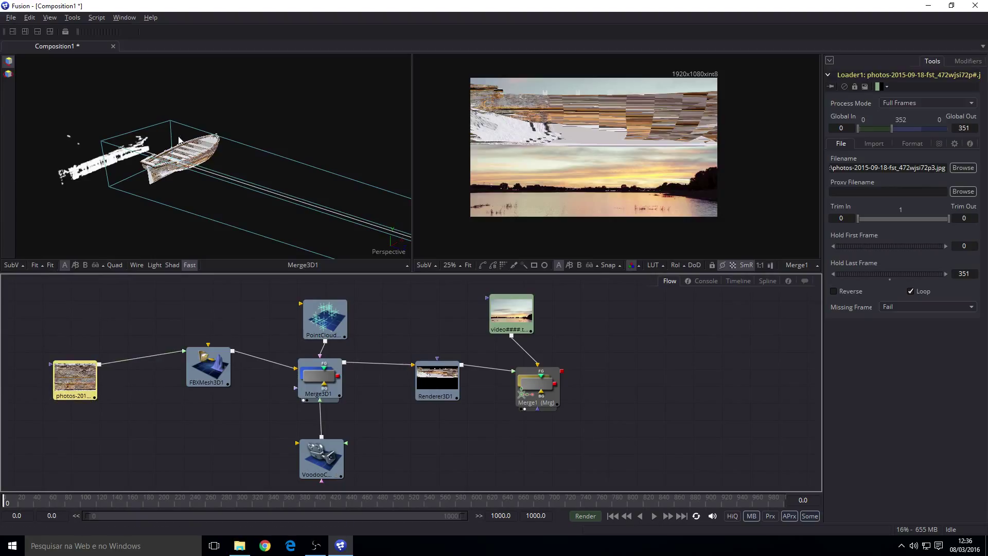
click(188, 153)
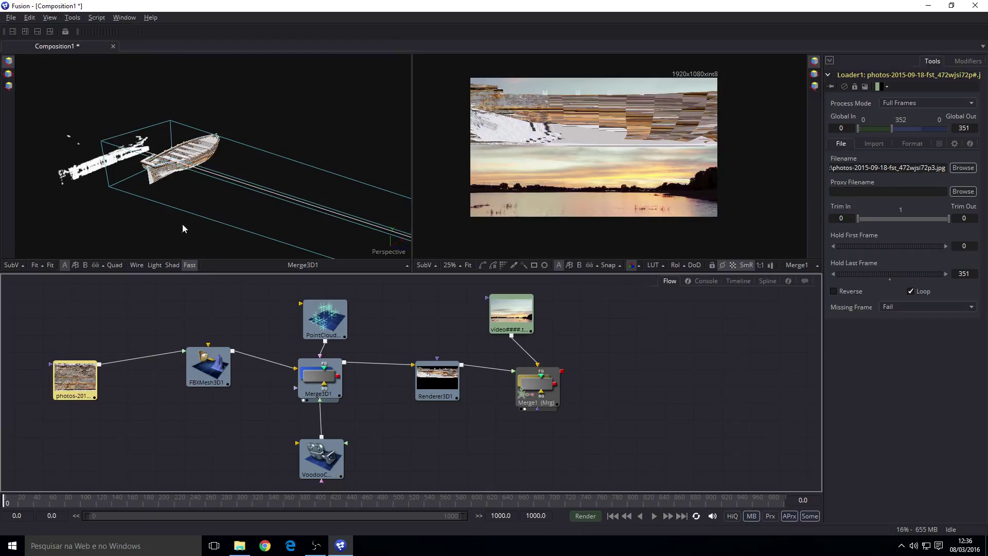
Step: Set the FBXMesh3D1 boat's size to 0.2 and move it into the point cloud so it sits on the lake
click(211, 368)
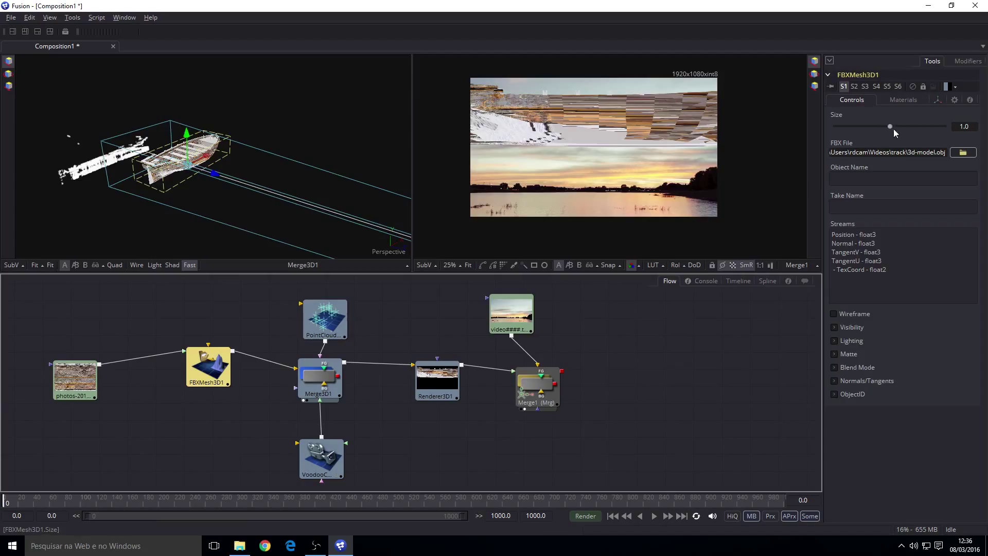
drag(893, 126, 865, 132)
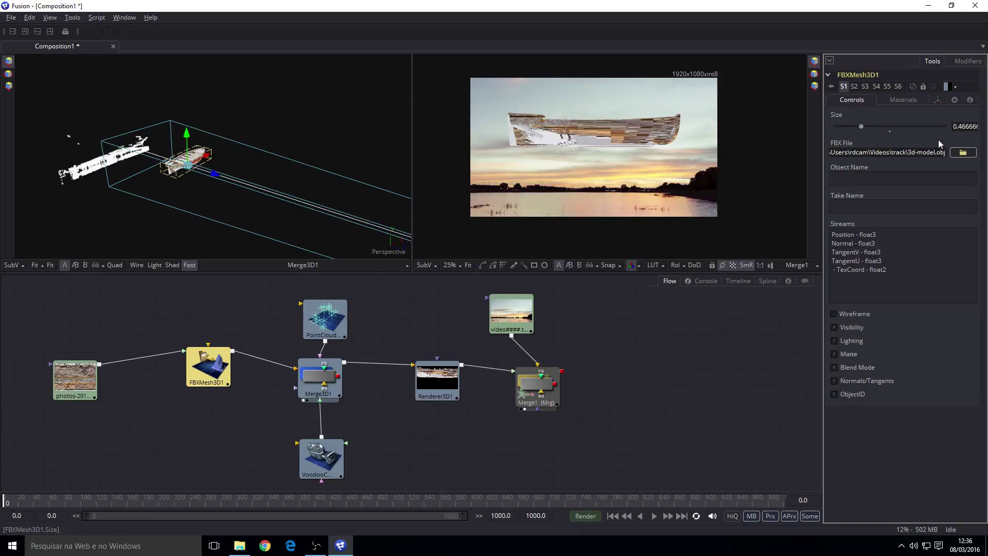
text(0.2)
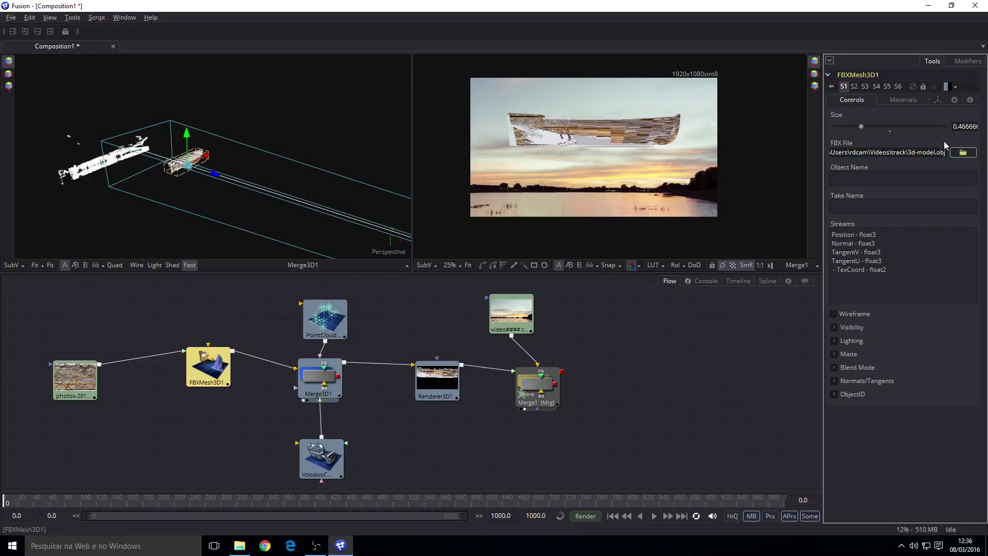
key(Tab)
click(939, 135)
click(150, 167)
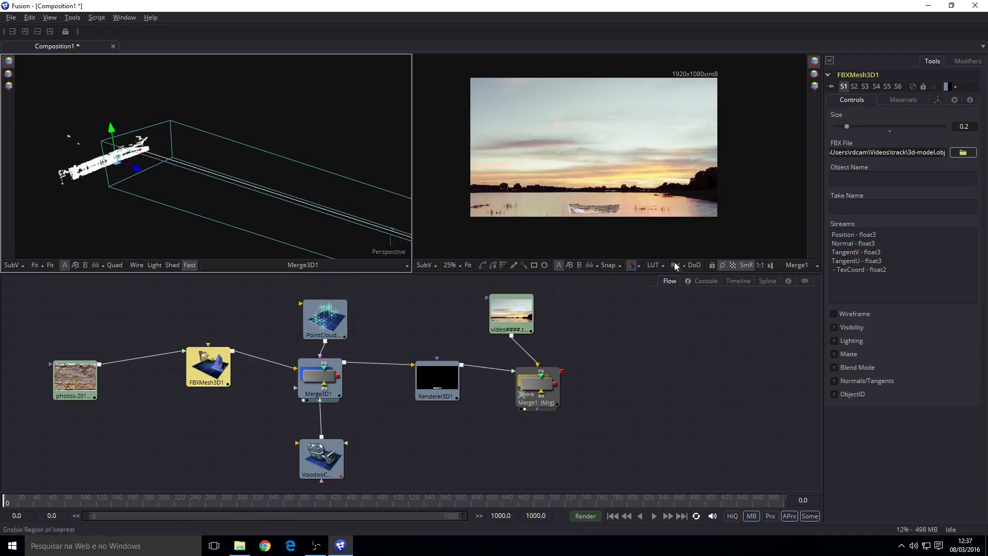
Step: Trim Renderer3D1's timeline segment to end at frame 351 like the other tools, and return to the node flow
click(538, 390)
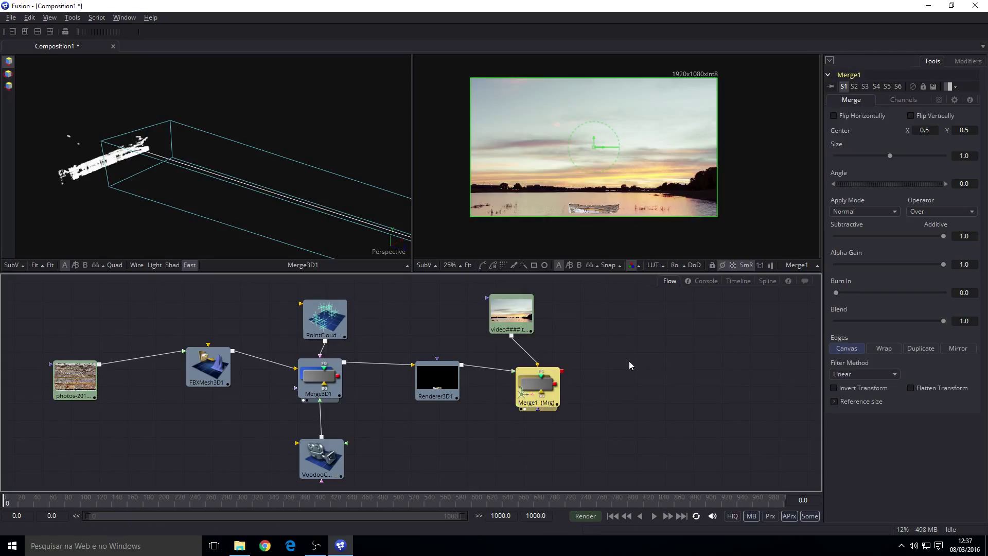
click(736, 280)
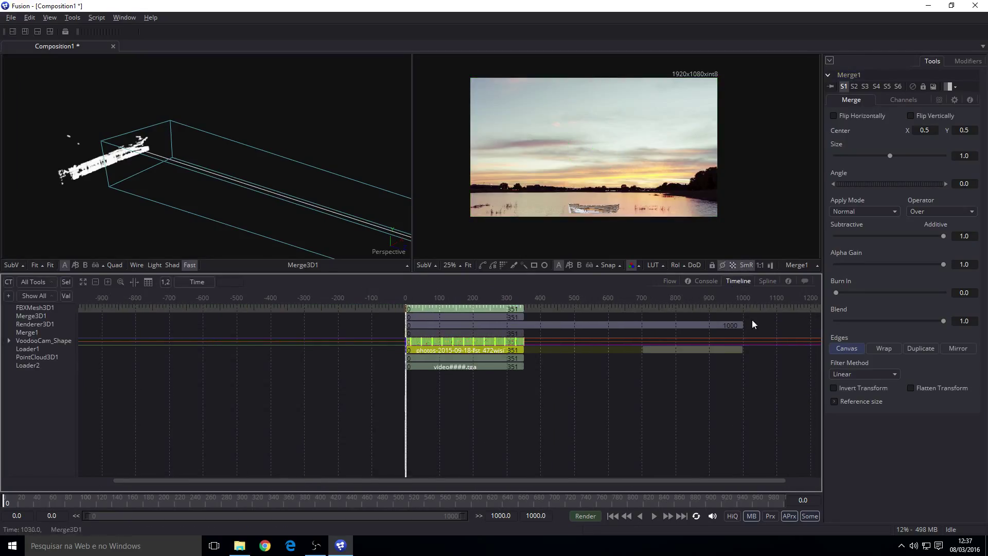
drag(743, 322, 535, 325)
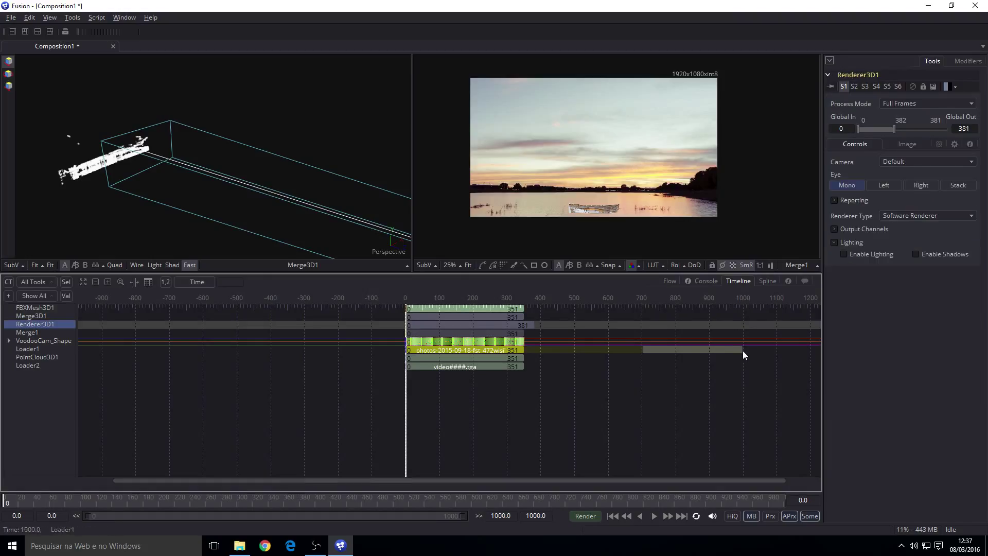
click(32, 351)
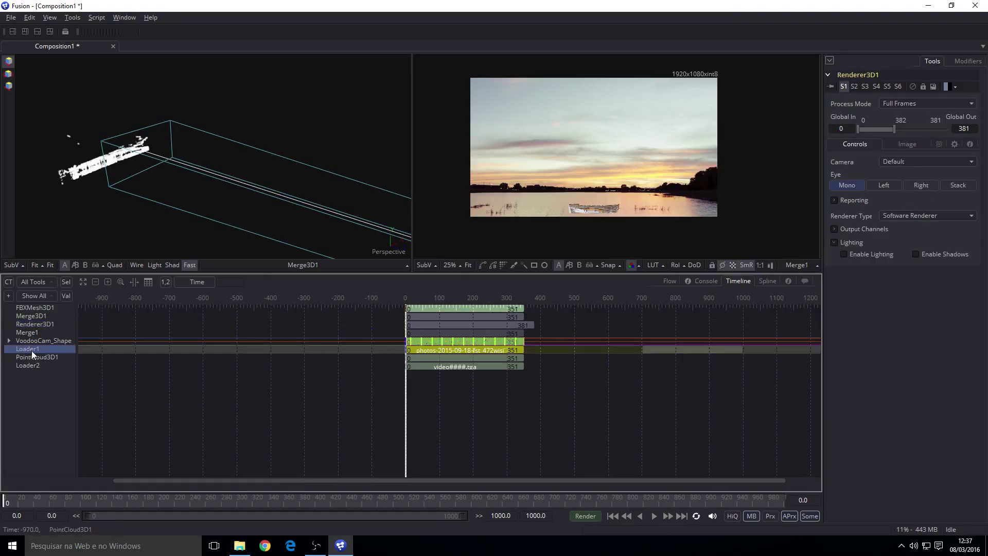
scroll(681, 342, up, 4)
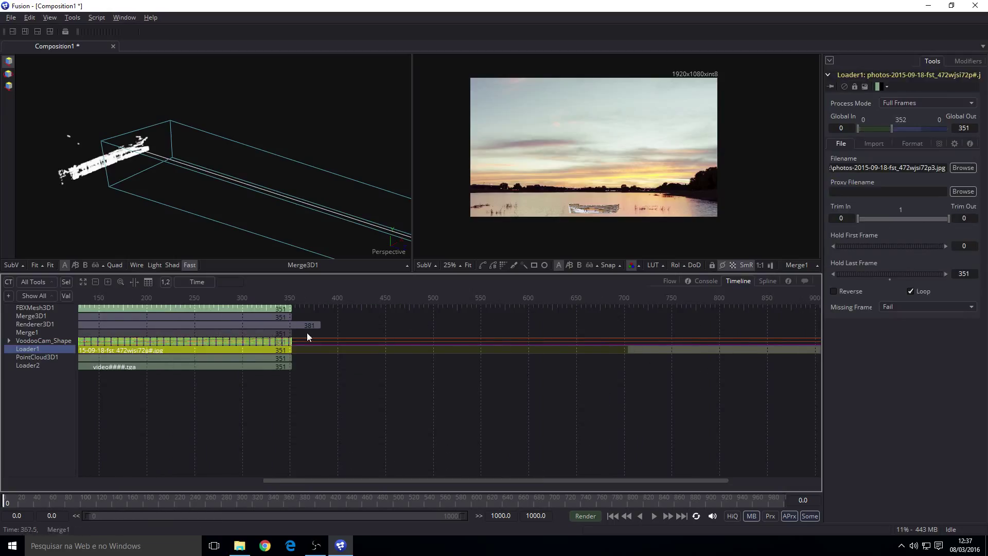
scroll(314, 324, up, 2)
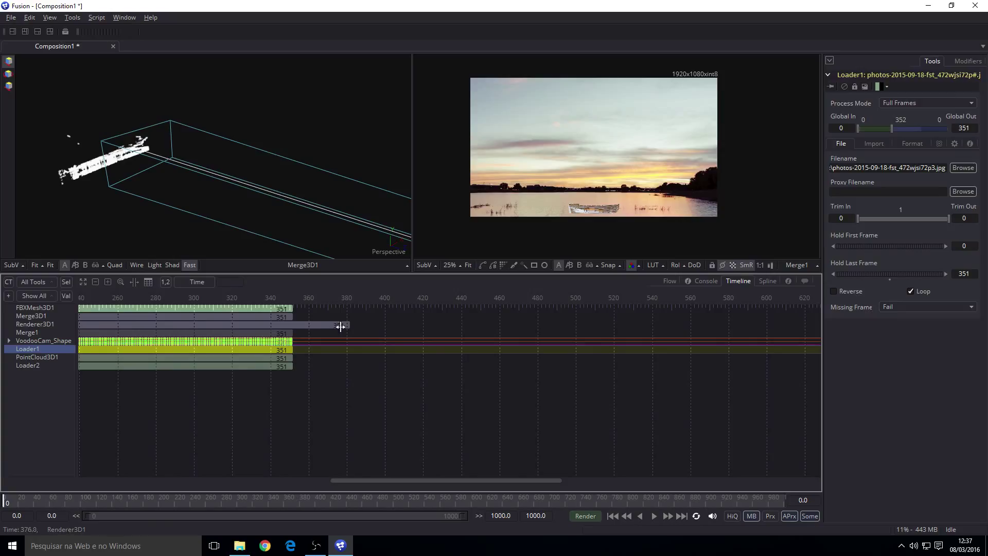
drag(349, 325, 291, 334)
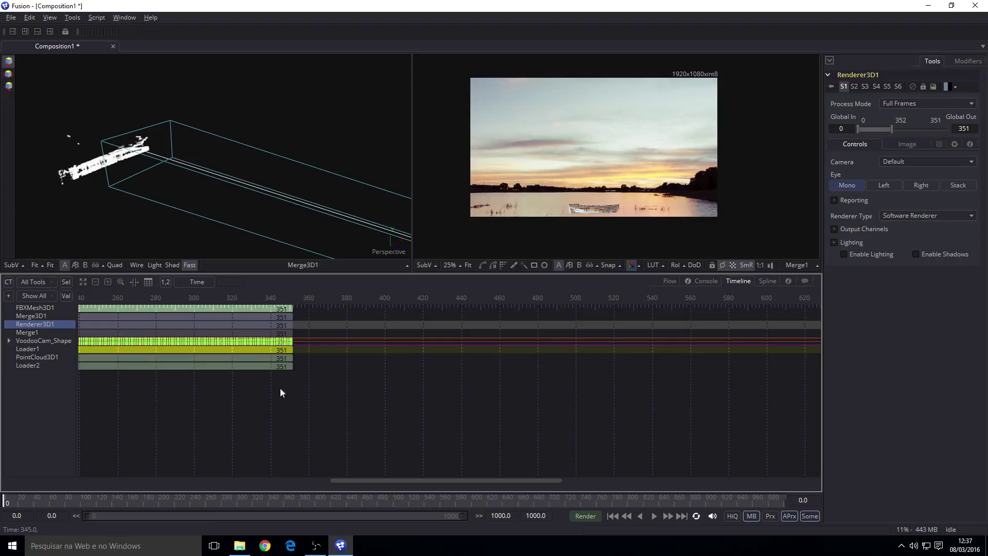
click(668, 282)
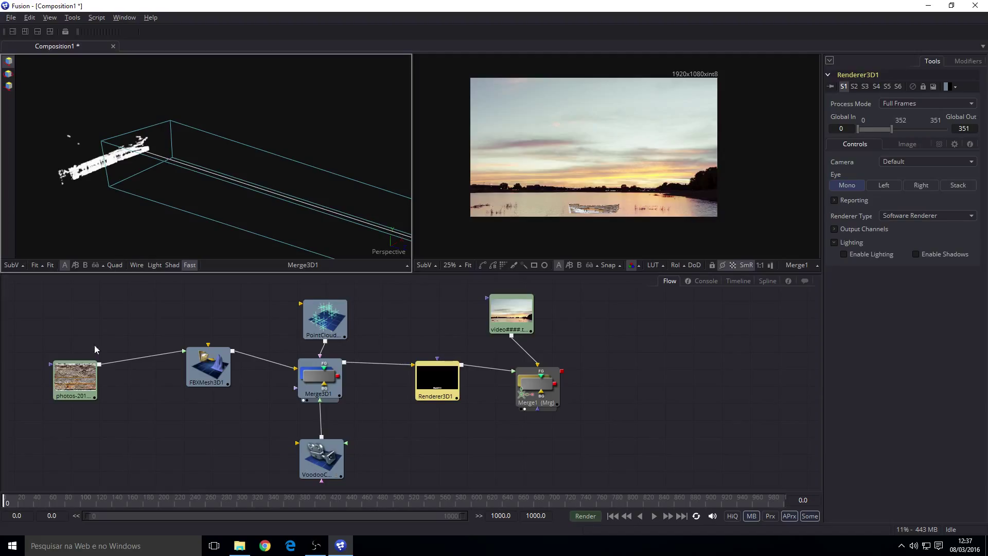
Step: Frame the FBXMesh3D1 boat in the 3D view and fine-tune its position within the point cloud
click(208, 363)
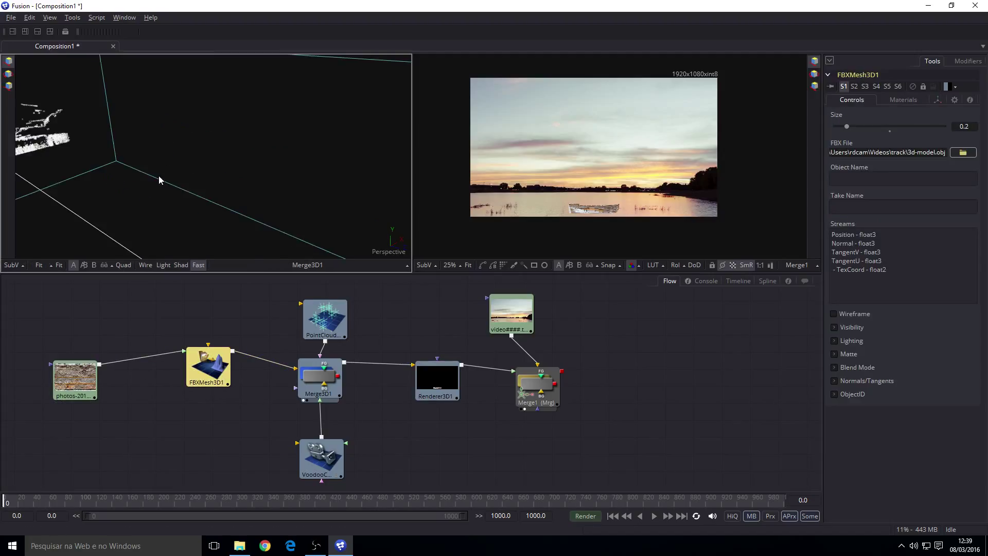
key(f)
drag(337, 167, 350, 154)
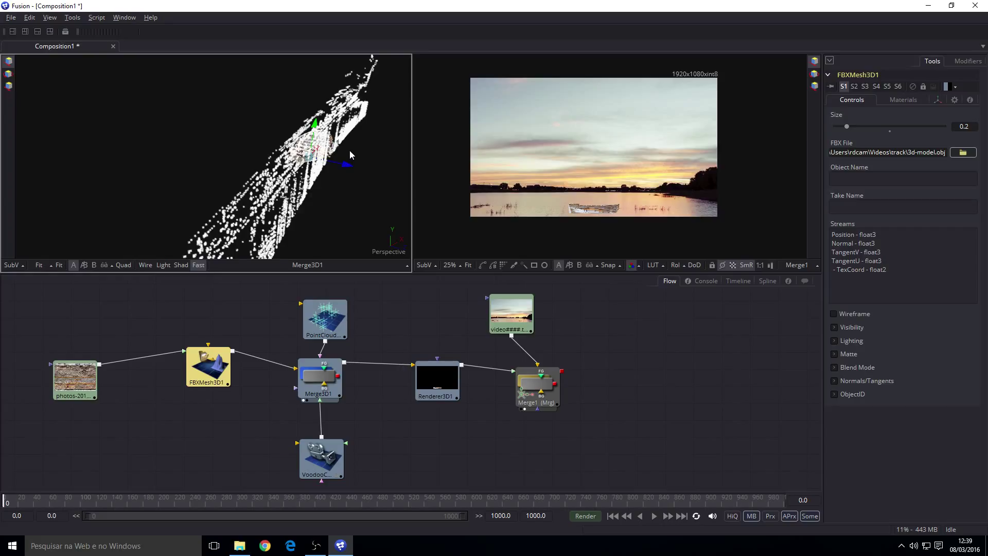
drag(350, 154, 309, 111)
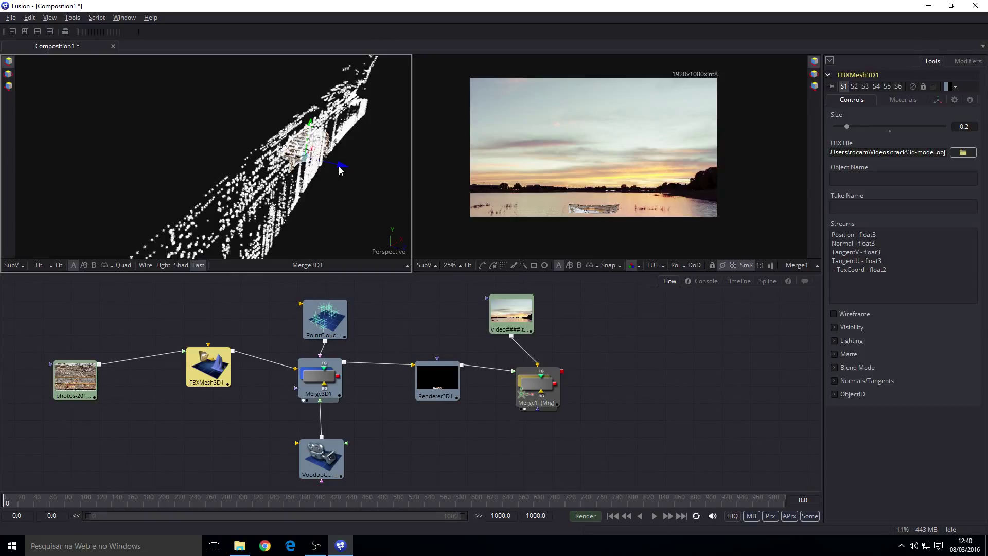
drag(339, 170, 353, 168)
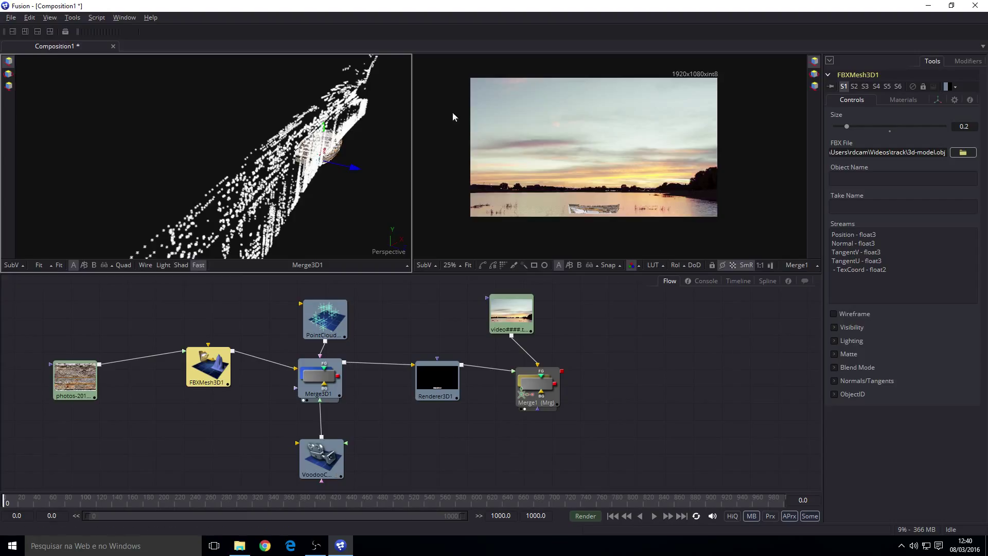
Step: Add a Saver tool that writes its output as boat.mp4 in the track folder
click(532, 380)
key(ctrl+space)
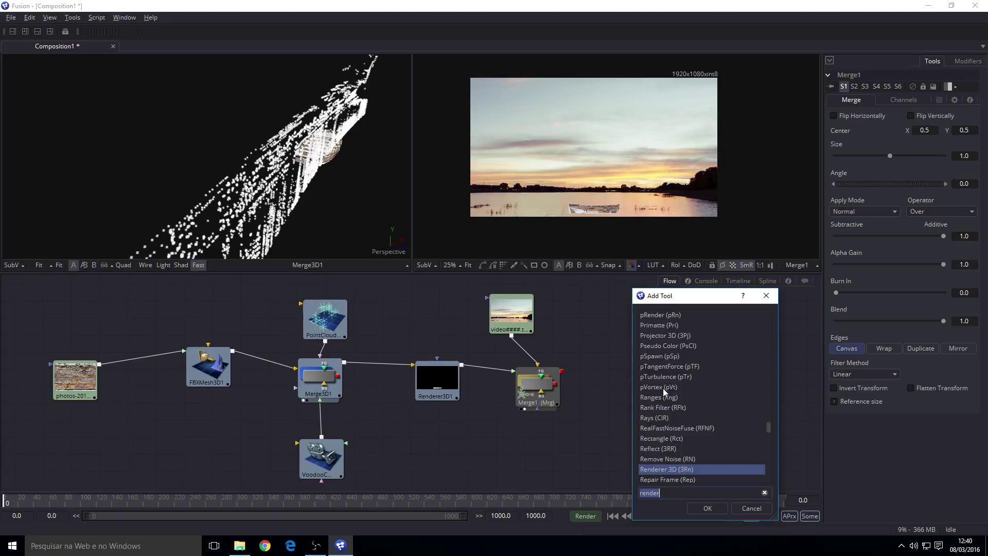
text(saver)
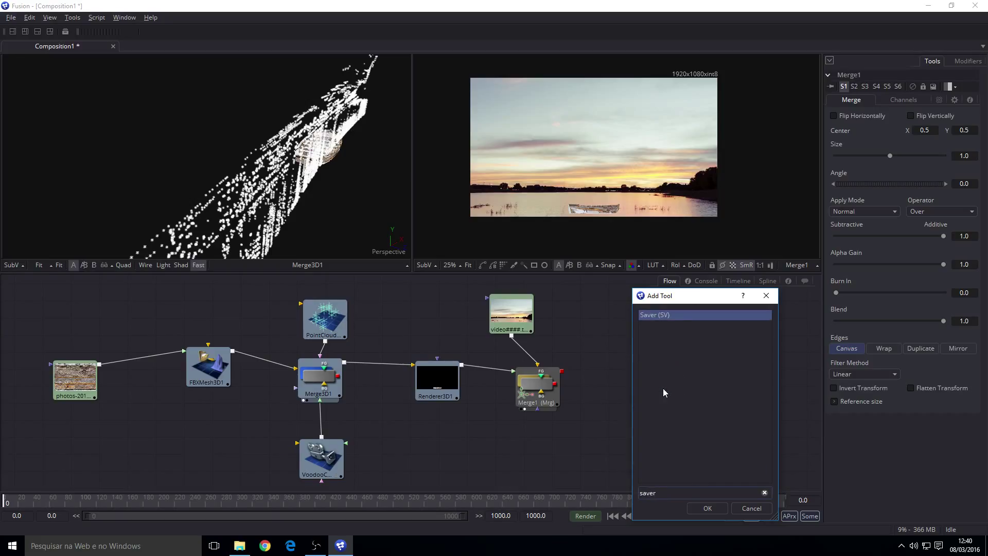
key(Return)
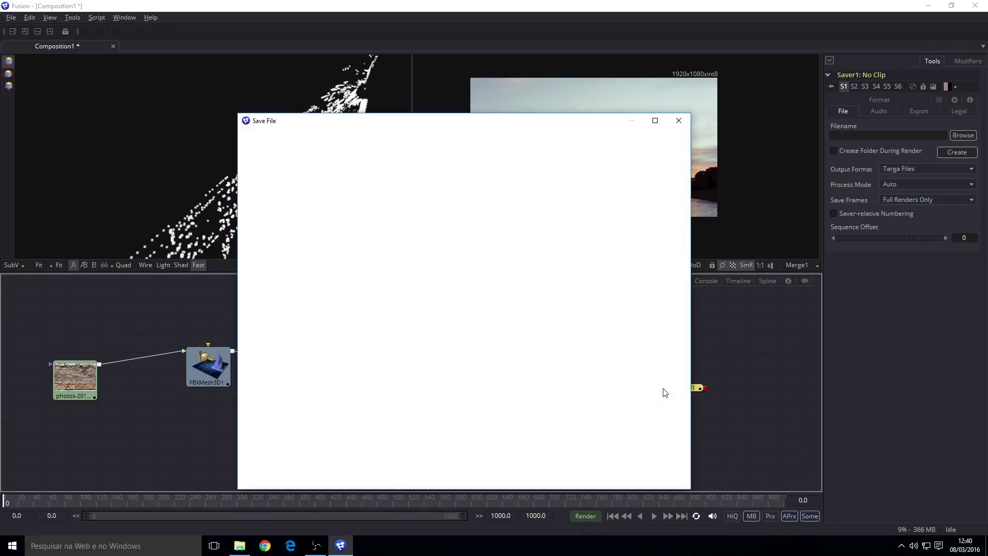
click(597, 462)
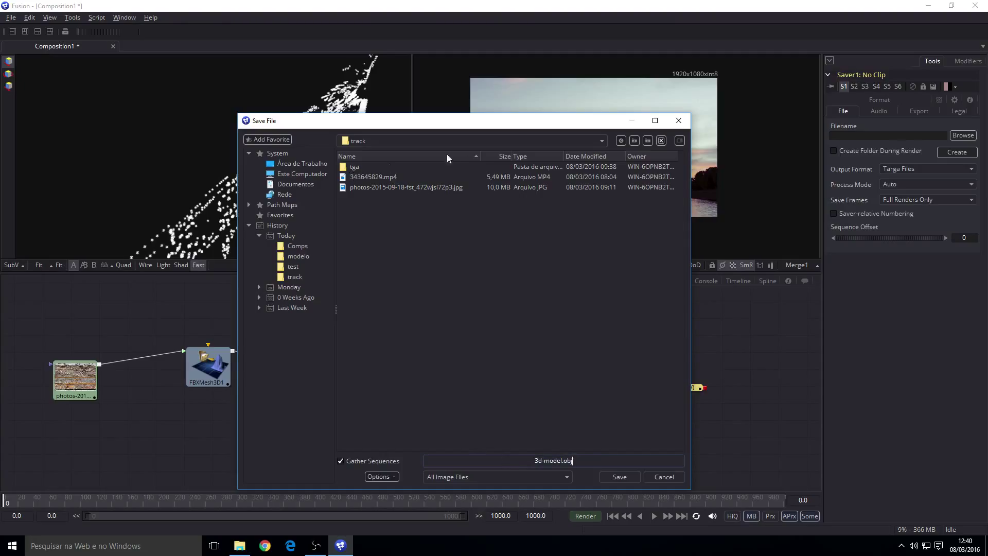
drag(536, 456, 603, 452)
text(boat.mp4)
key(Return)
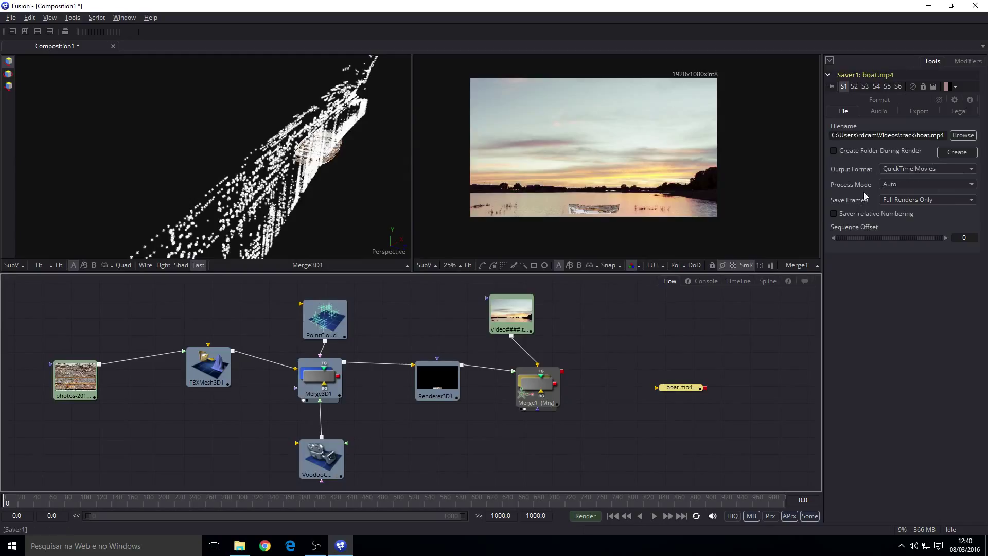
Step: Examine the Saver's audio, export and legal settings and return to its file settings
click(877, 110)
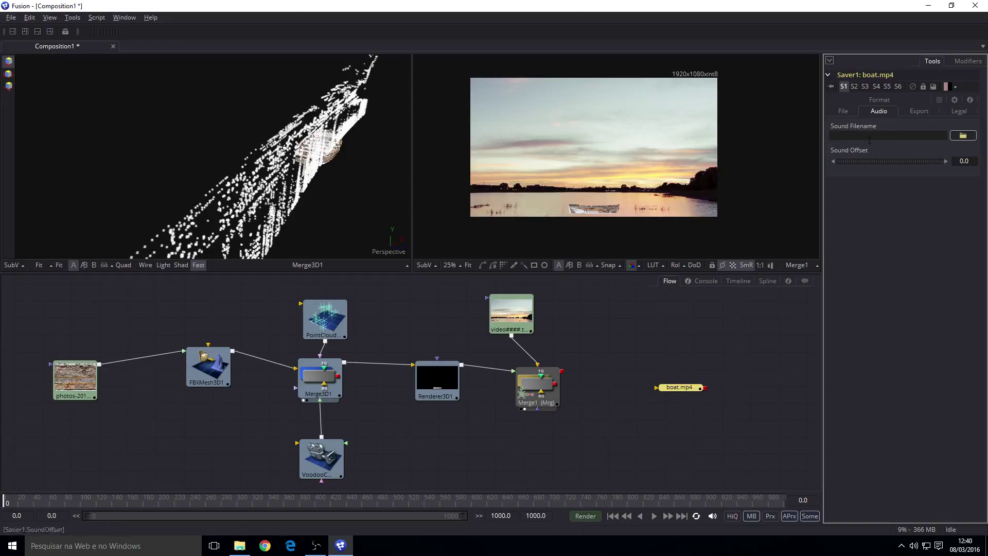
click(921, 112)
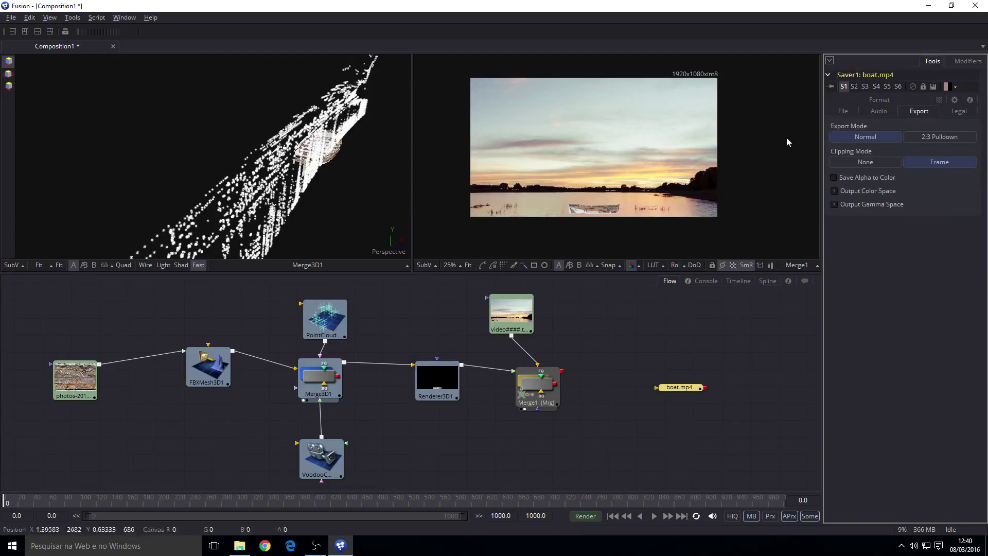
click(878, 113)
click(951, 113)
click(917, 112)
click(878, 113)
click(842, 112)
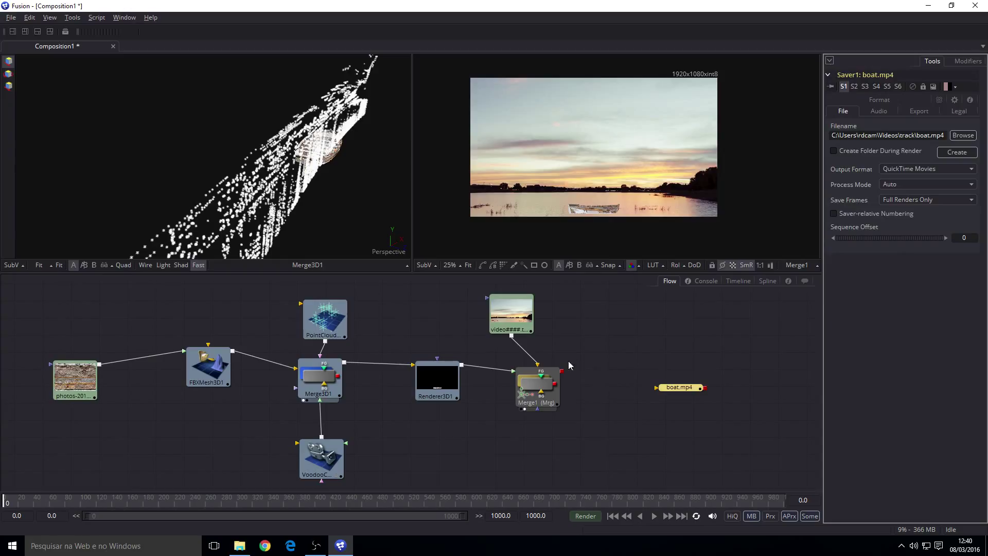
Step: Connect Merge1's output to the boat.mp4 saver, place it beside Merge1 and show its tile picture
drag(562, 371, 646, 376)
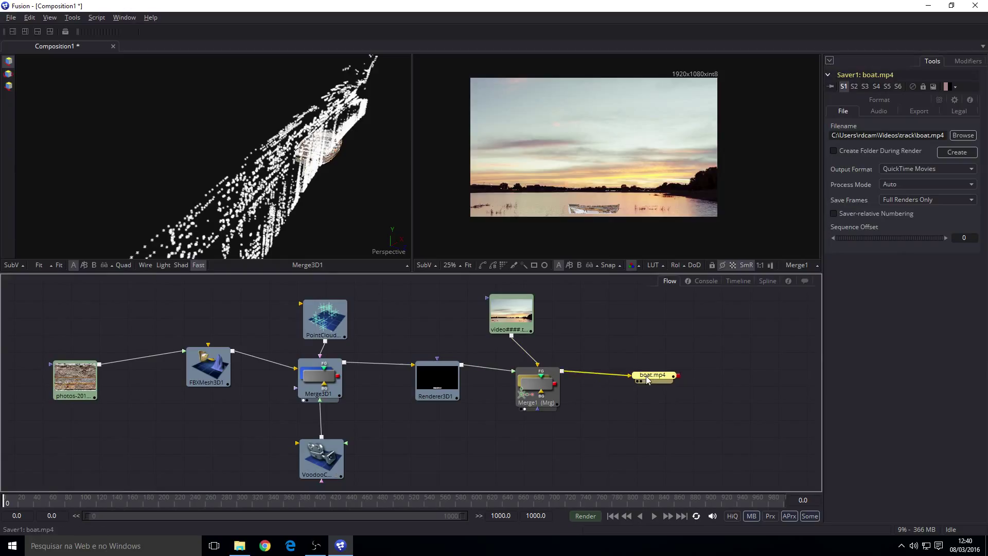
right_click(651, 380)
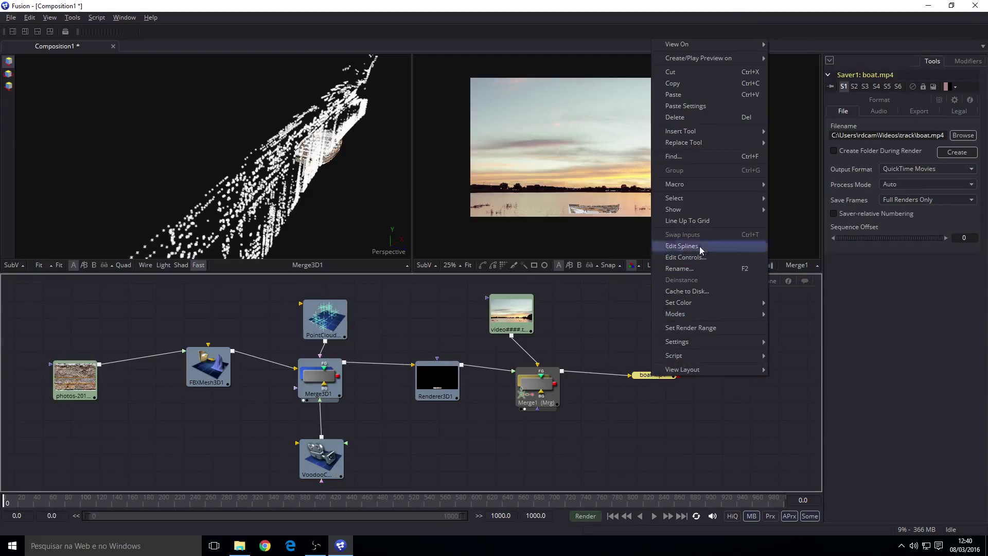
mouse_move(701, 210)
click(782, 211)
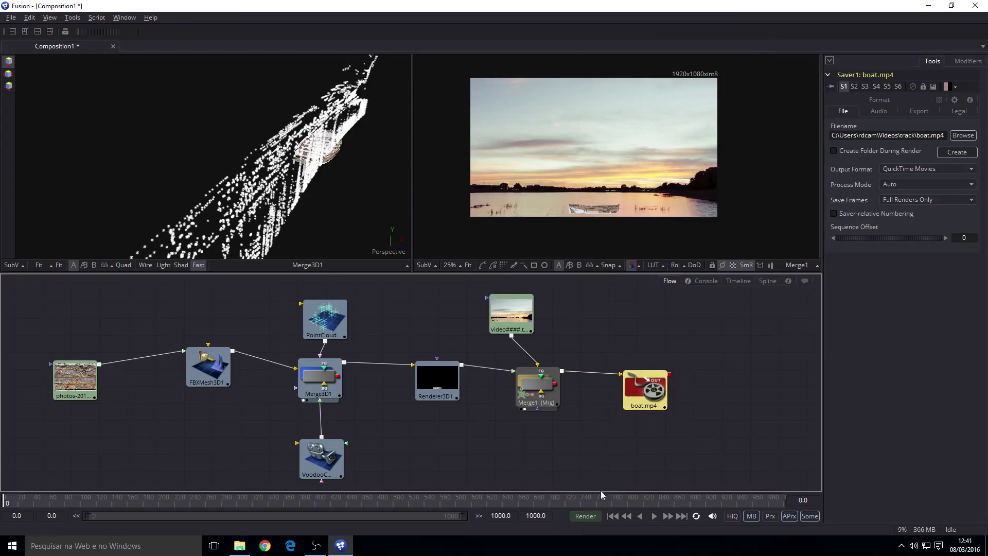
Step: Check the saver's range in the timeline and start the Final render with frame range 0..351
click(738, 280)
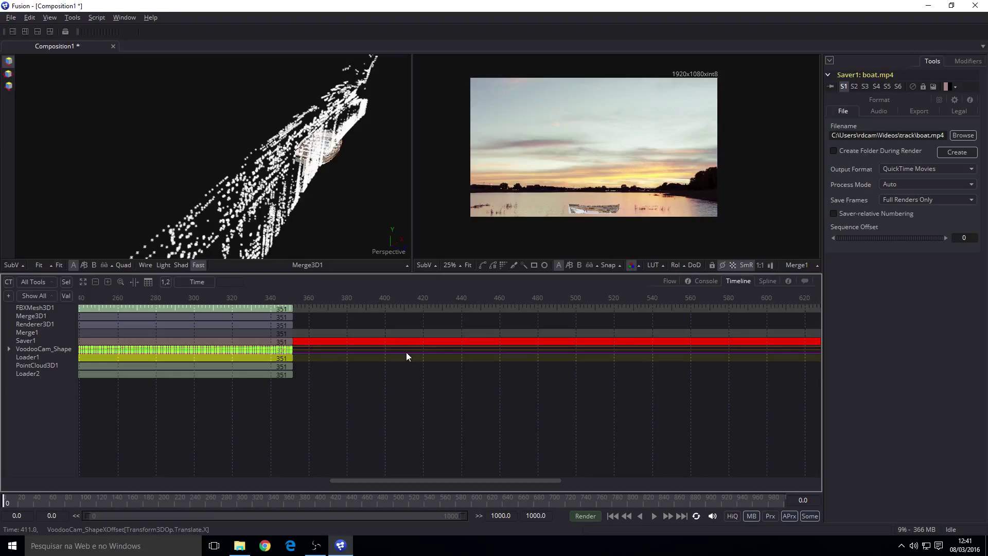
click(670, 281)
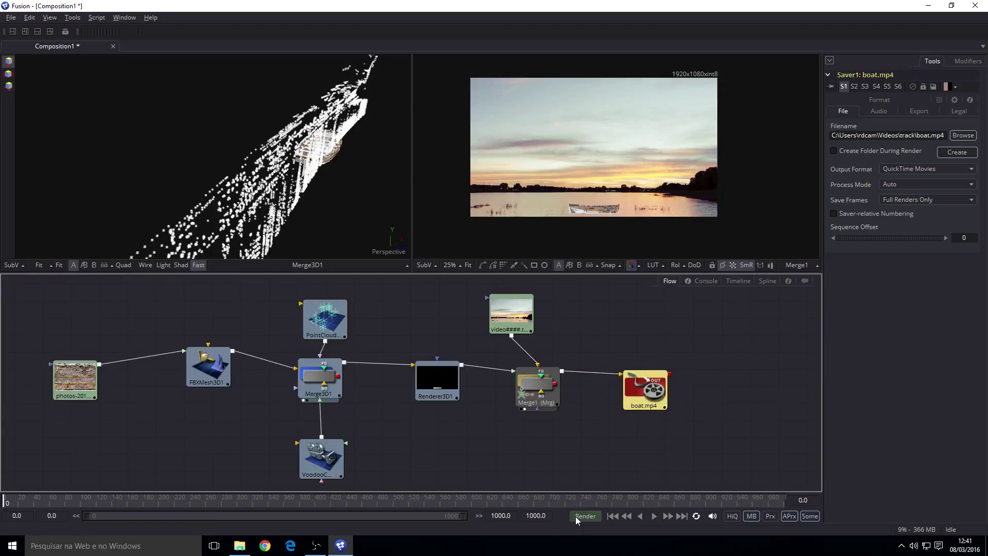
click(575, 517)
click(319, 350)
drag(323, 355, 341, 358)
text(351)
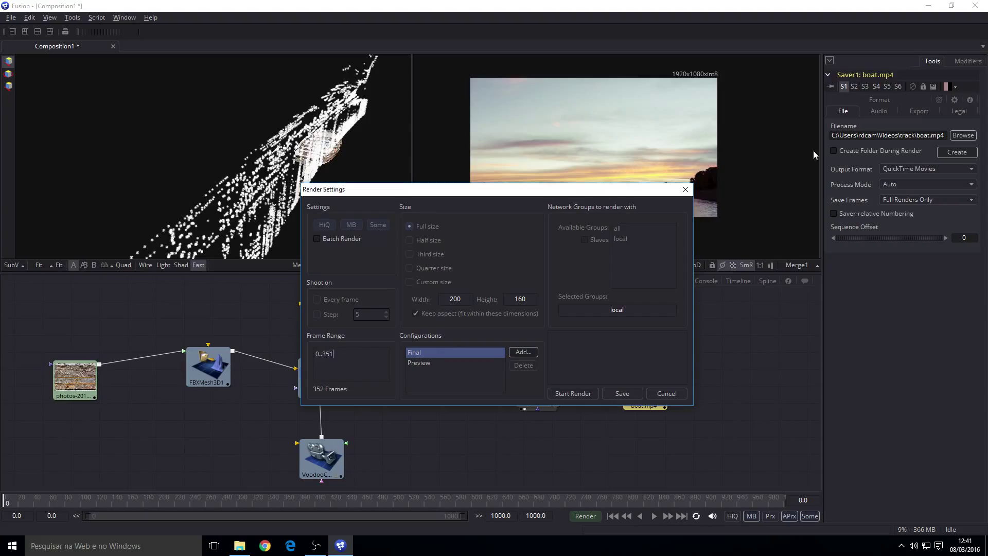
drag(554, 194, 458, 248)
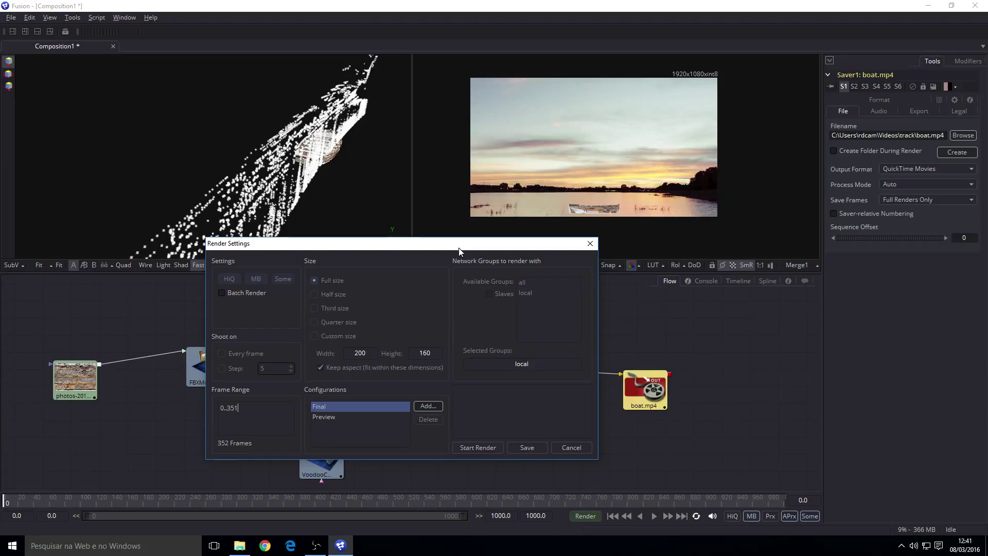
click(471, 448)
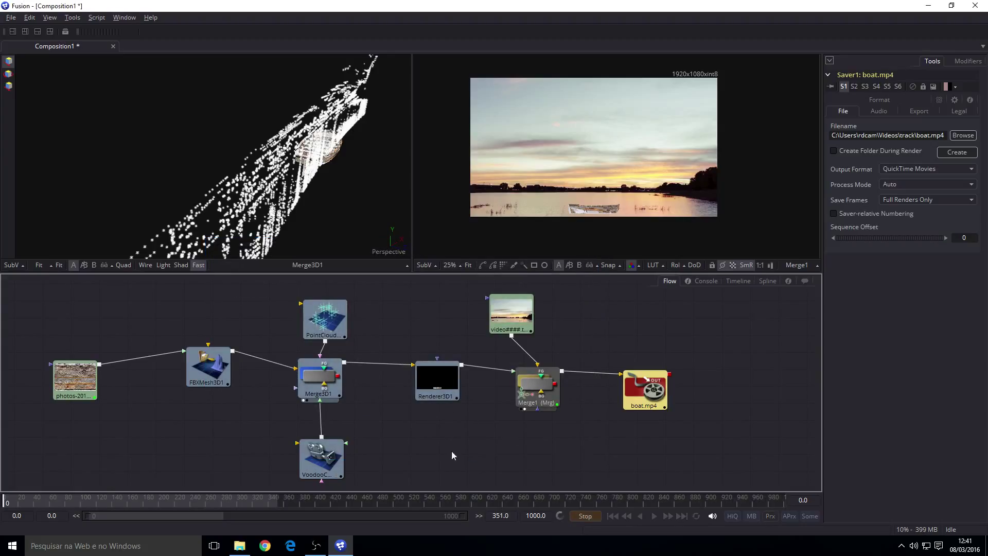